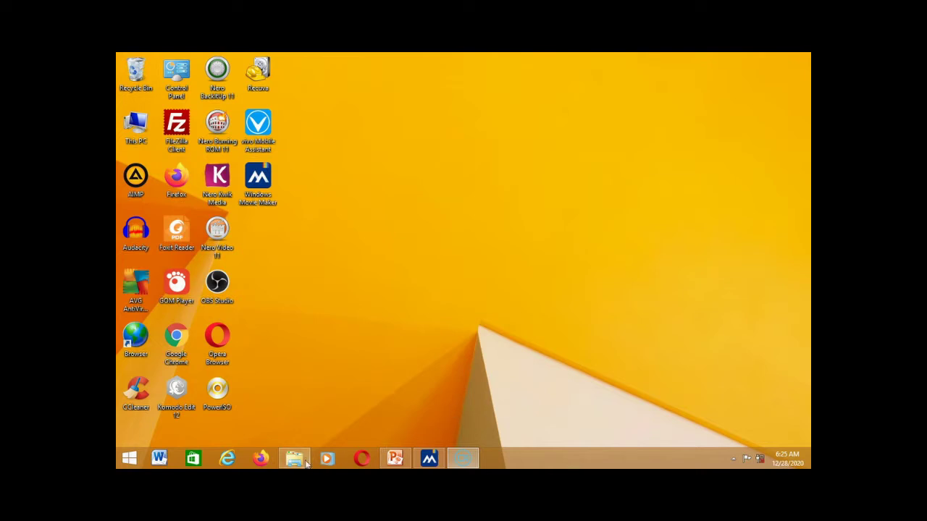
Step: Open the video2 folder in Documents and examine the bell, green background, hand, subscribe button and profile images
{"action": "left_click", "coordinate": [296, 459]}
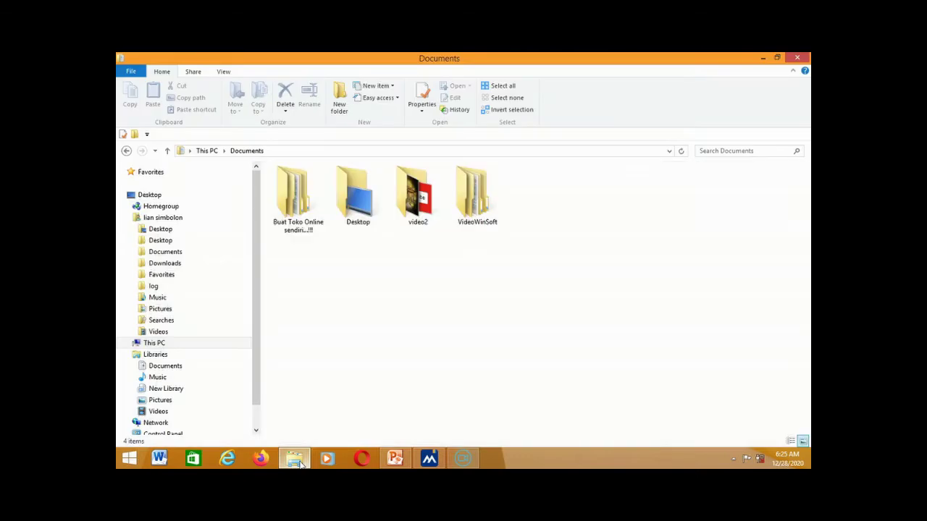
{"action": "left_click", "coordinate": [407, 214]}
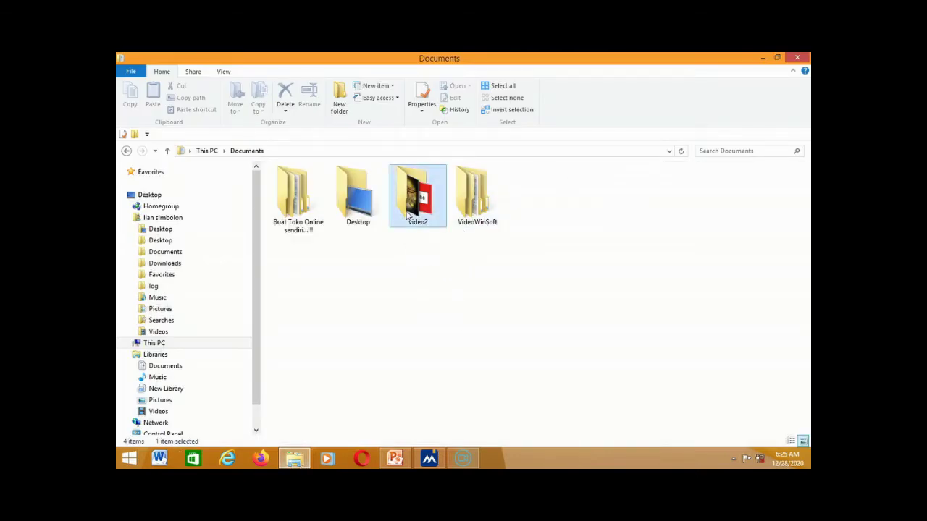
{"action": "double_click", "coordinate": [408, 214]}
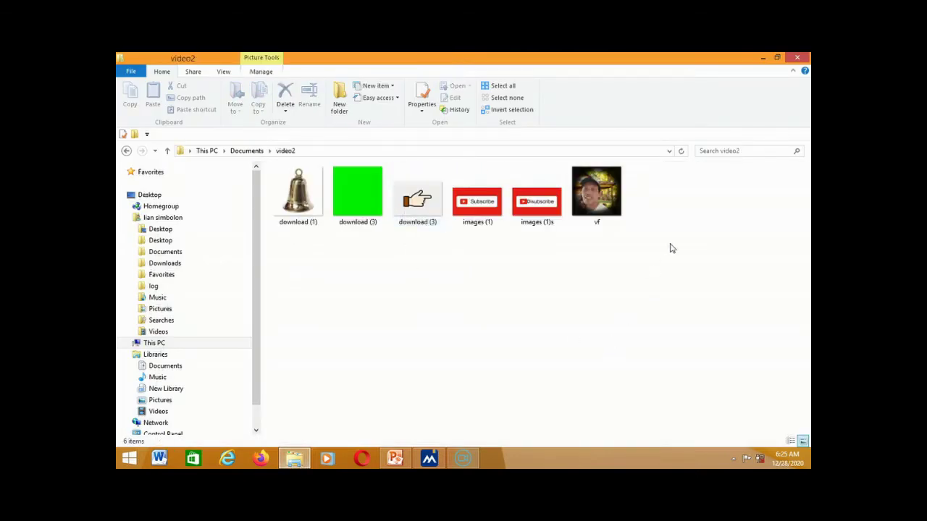
{"action": "left_click", "coordinate": [304, 216]}
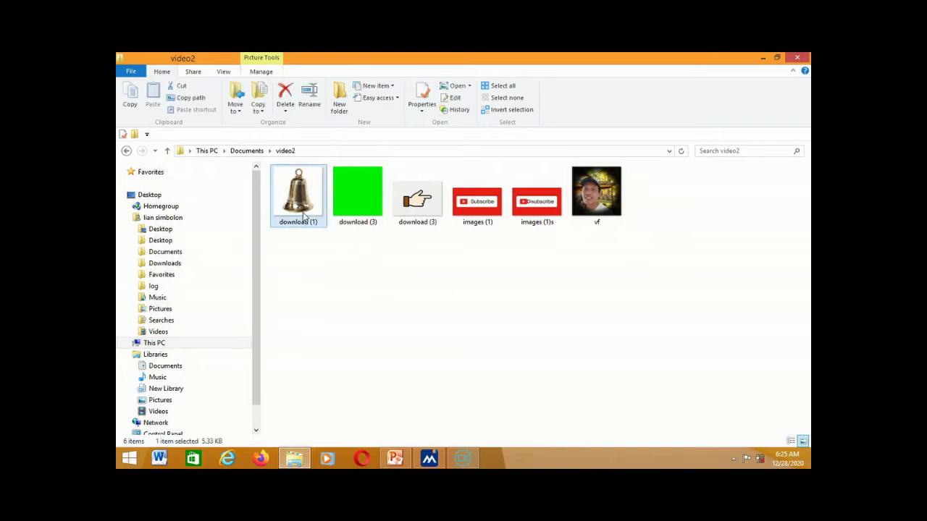
{"action": "left_click", "coordinate": [356, 207]}
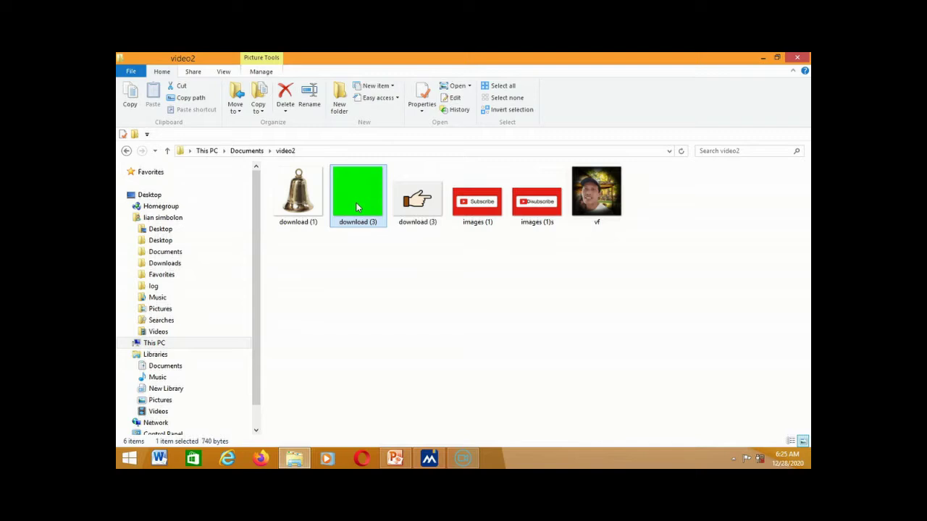
{"action": "left_click", "coordinate": [432, 210]}
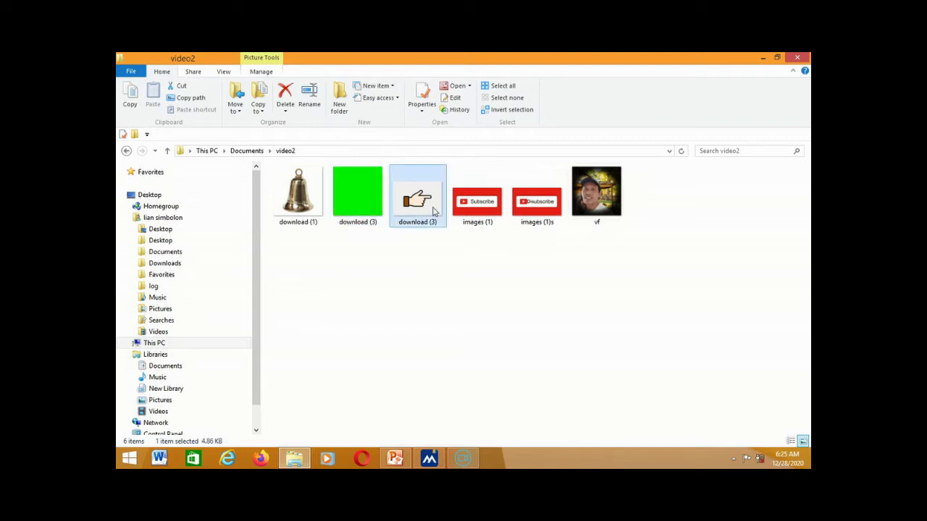
{"action": "left_click", "coordinate": [474, 201]}
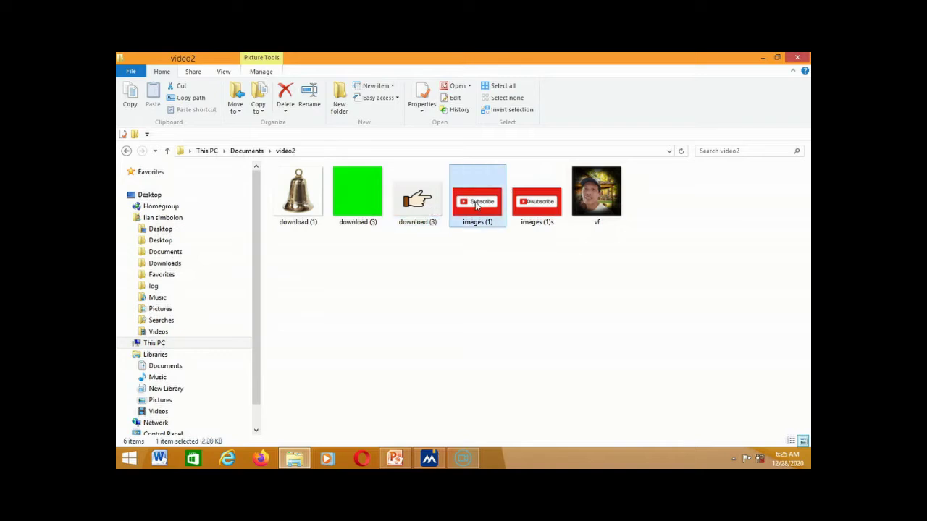
{"action": "left_click", "coordinate": [538, 208]}
{"action": "left_click", "coordinate": [585, 225]}
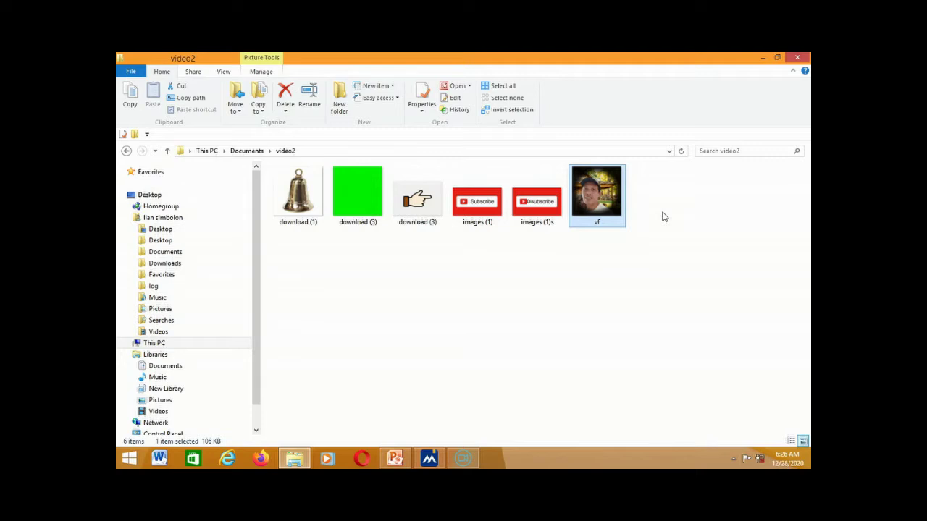
{"action": "left_click", "coordinate": [762, 58]}
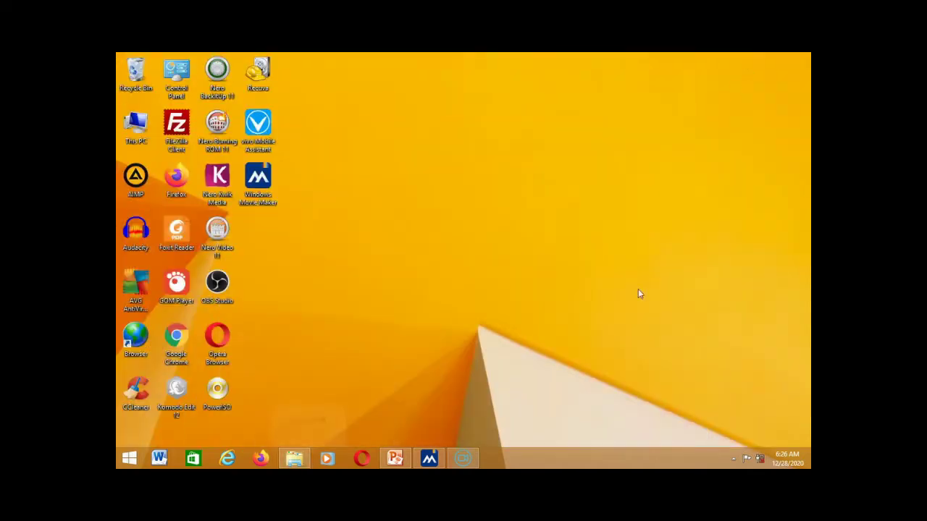
Step: Switch to PowerPoint and remove the title and subtitle placeholders from the first slide
{"action": "left_click", "coordinate": [395, 459]}
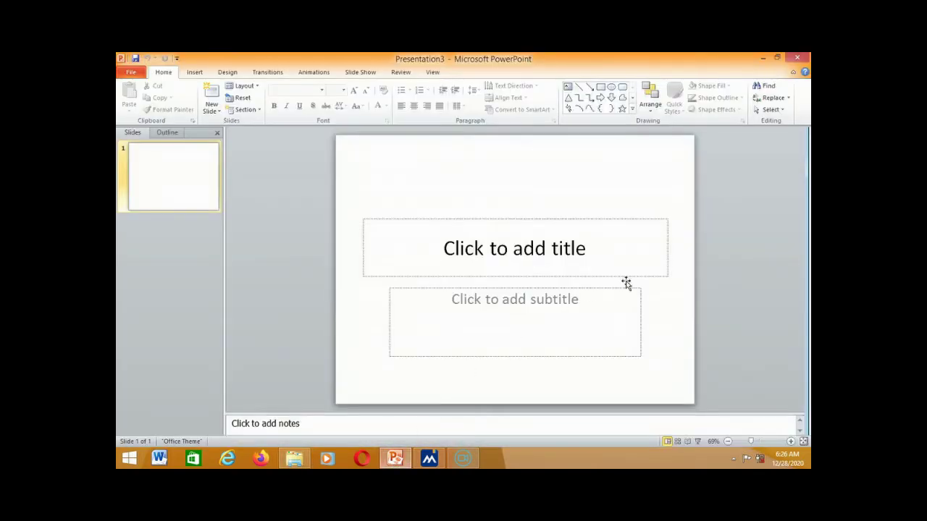
{"action": "left_click", "coordinate": [507, 219]}
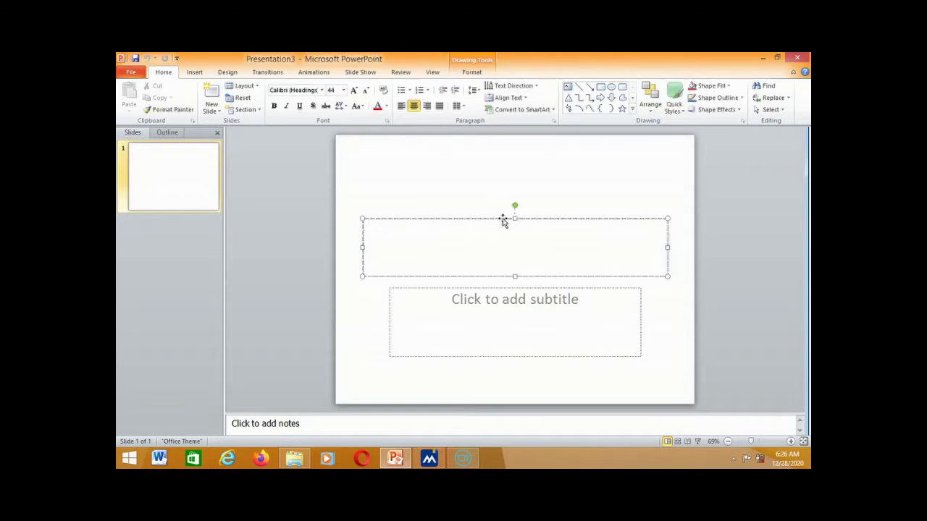
{"action": "right_click", "coordinate": [507, 222]}
{"action": "left_click", "coordinate": [513, 226]}
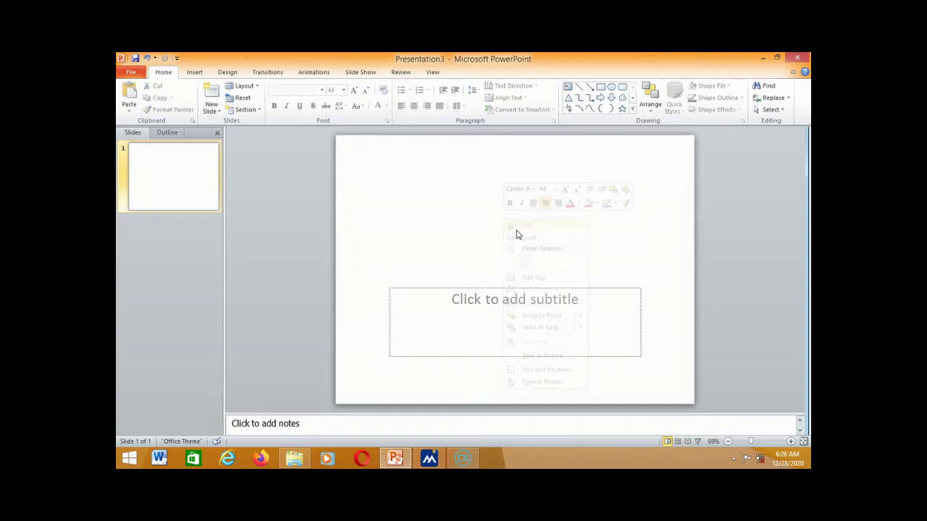
{"action": "left_click", "coordinate": [511, 290]}
{"action": "left_click", "coordinate": [513, 287]}
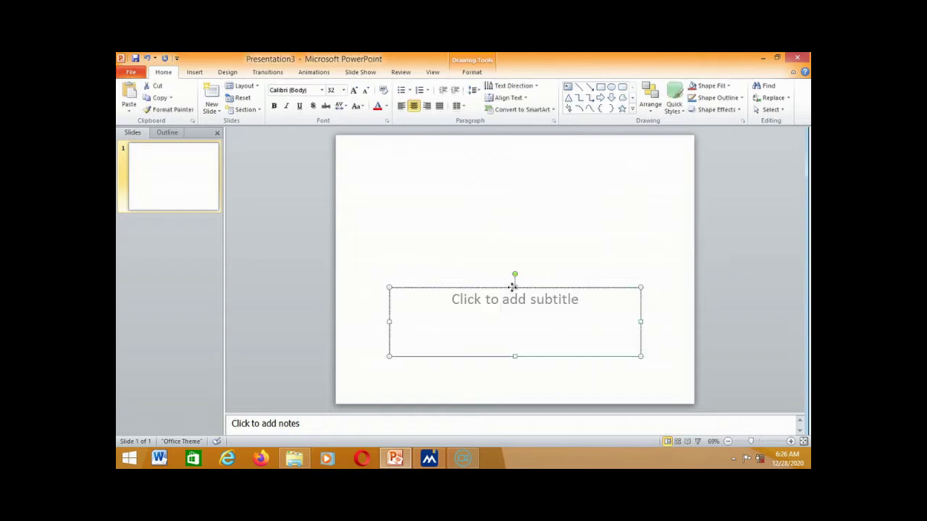
{"action": "right_click", "coordinate": [514, 288]}
{"action": "left_click", "coordinate": [535, 126]}
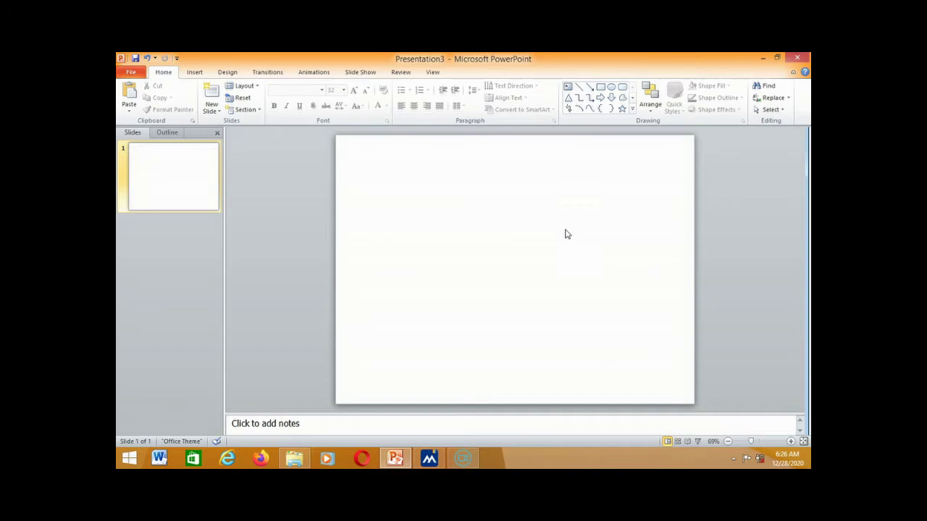
Step: Insert the green picture download (3) from the video2 folder in Documents onto the blank slide
{"action": "left_click", "coordinate": [200, 73]}
{"action": "left_click", "coordinate": [156, 100]}
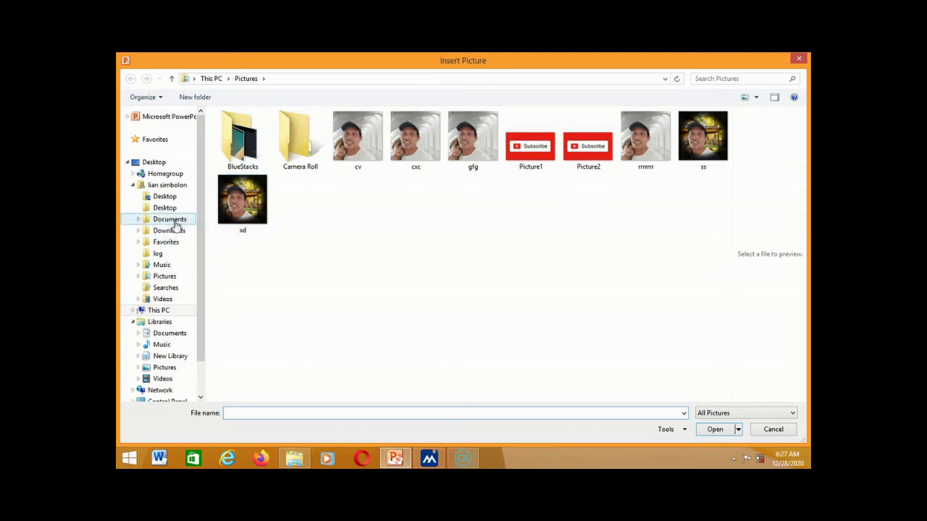
{"action": "left_click", "coordinate": [174, 222]}
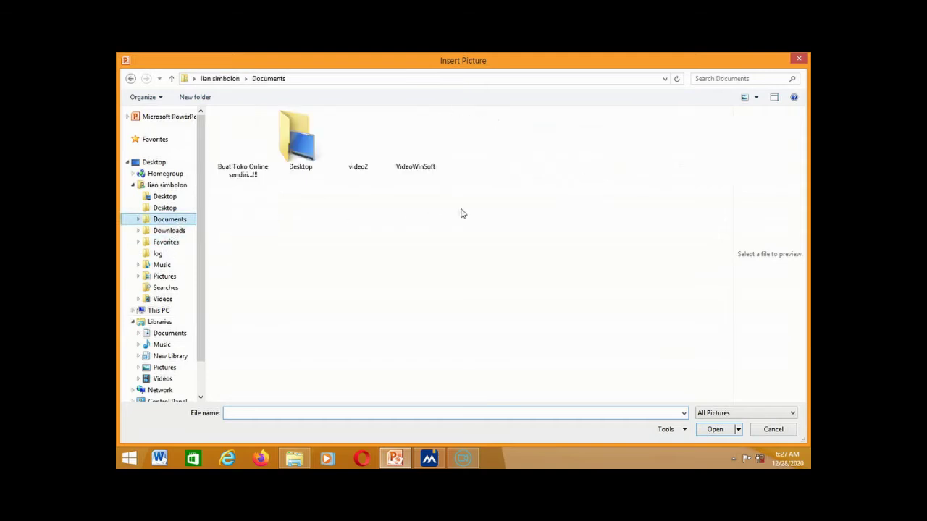
{"action": "double_click", "coordinate": [363, 171]}
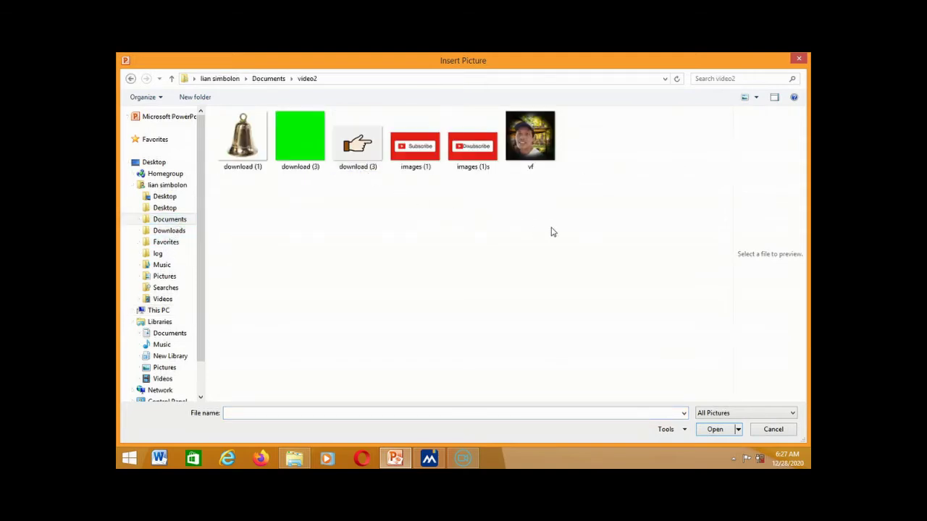
{"action": "left_click", "coordinate": [242, 150]}
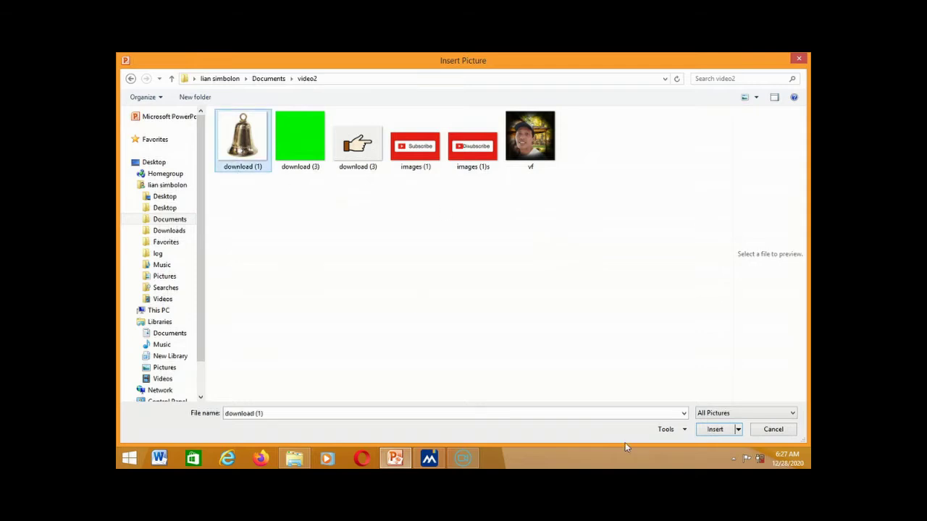
{"action": "left_click", "coordinate": [323, 165]}
{"action": "left_click", "coordinate": [714, 429]}
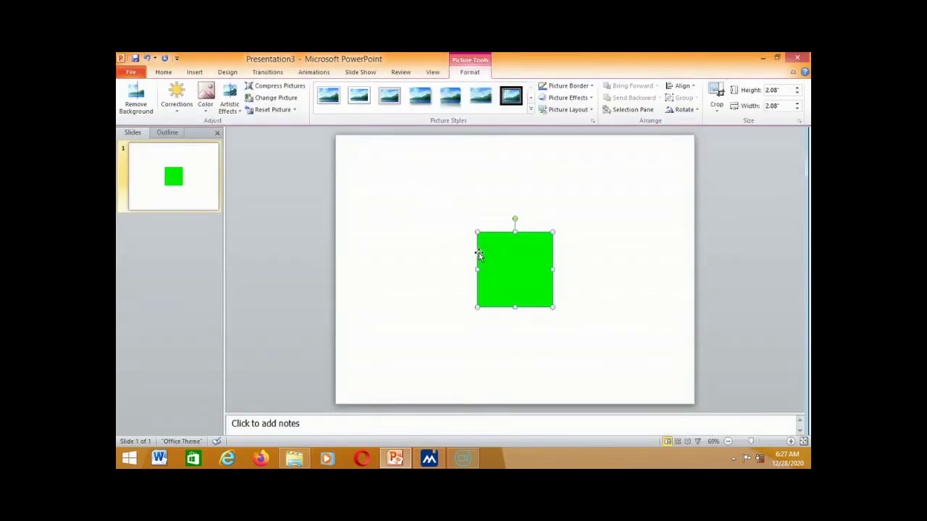
Step: Move the green picture to the slide's corner and stretch it to 10" by 7.5" to cover the whole slide
{"action": "left_click_drag", "start_coordinate": [478, 253], "coordinate": [347, 168]}
{"action": "left_click", "coordinate": [370, 174]}
{"action": "left_click_drag", "start_coordinate": [370, 176], "coordinate": [333, 155]}
{"action": "left_click_drag", "start_coordinate": [407, 211], "coordinate": [600, 403]}
{"action": "left_click_drag", "start_coordinate": [602, 269], "coordinate": [690, 269]}
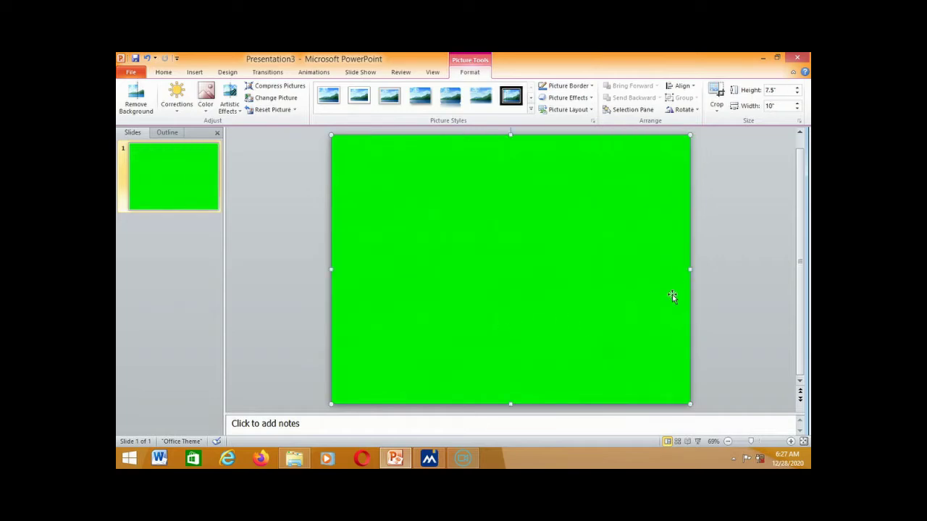
{"action": "left_click", "coordinate": [727, 265]}
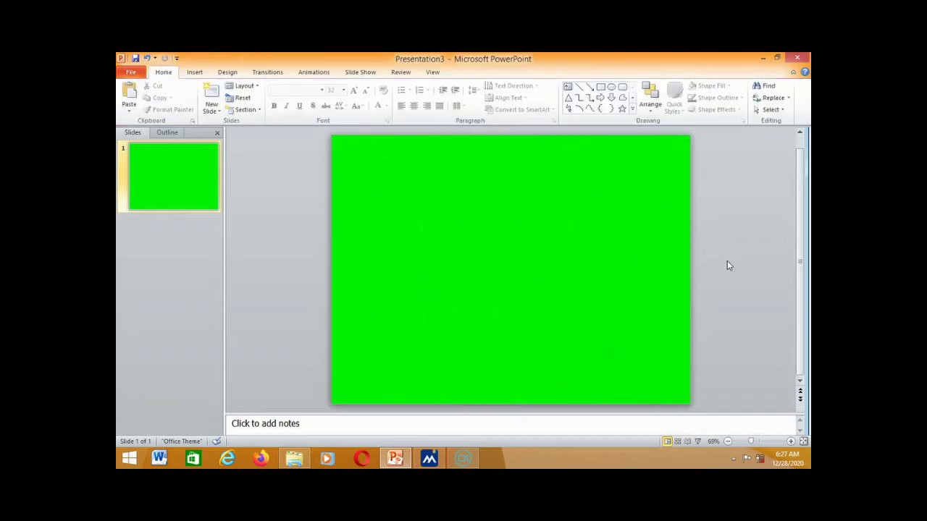
Step: Draw a wide rounded rectangle across the middle of the green slide, spanning nearly its full width
{"action": "left_click", "coordinate": [576, 265]}
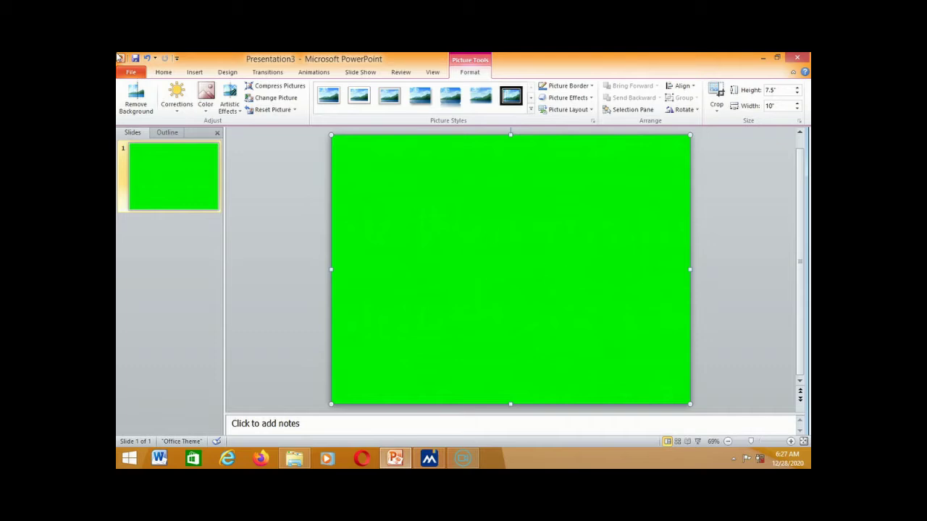
{"action": "left_click", "coordinate": [163, 74]}
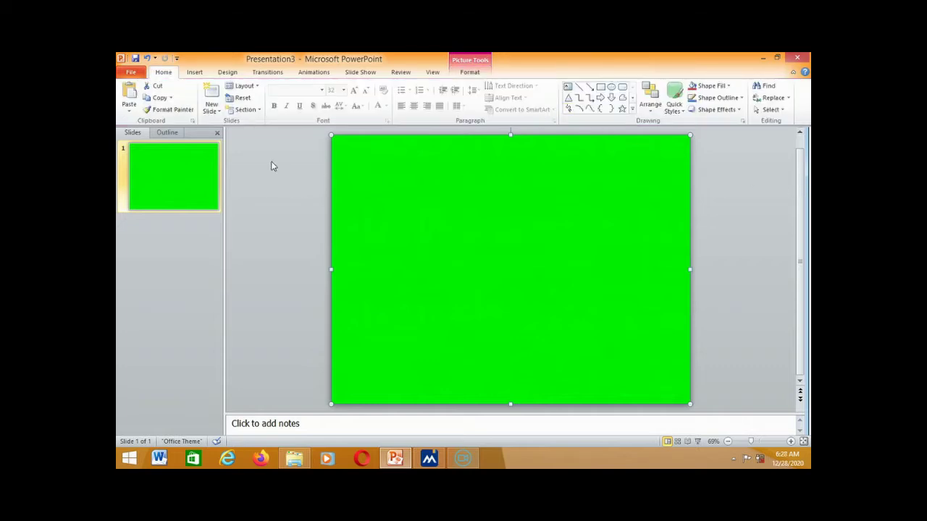
{"action": "left_click", "coordinate": [193, 73]}
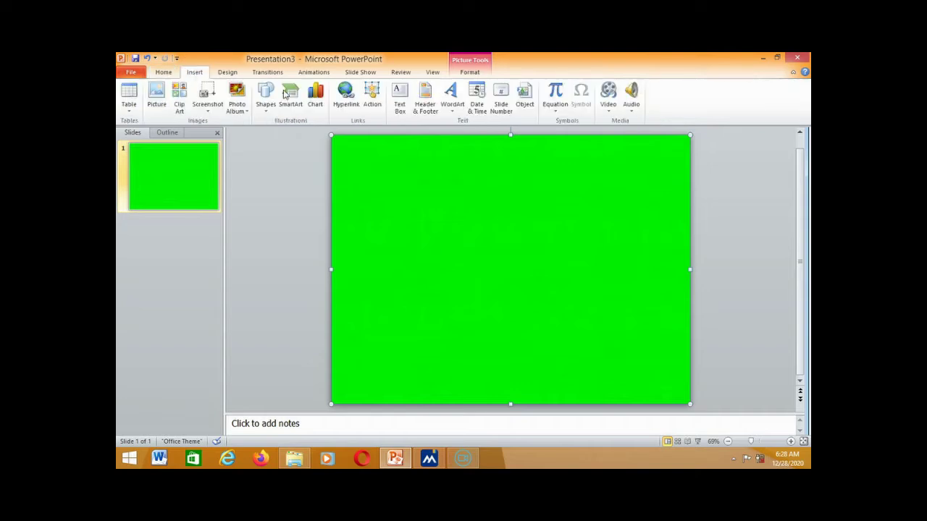
{"action": "left_click", "coordinate": [268, 110]}
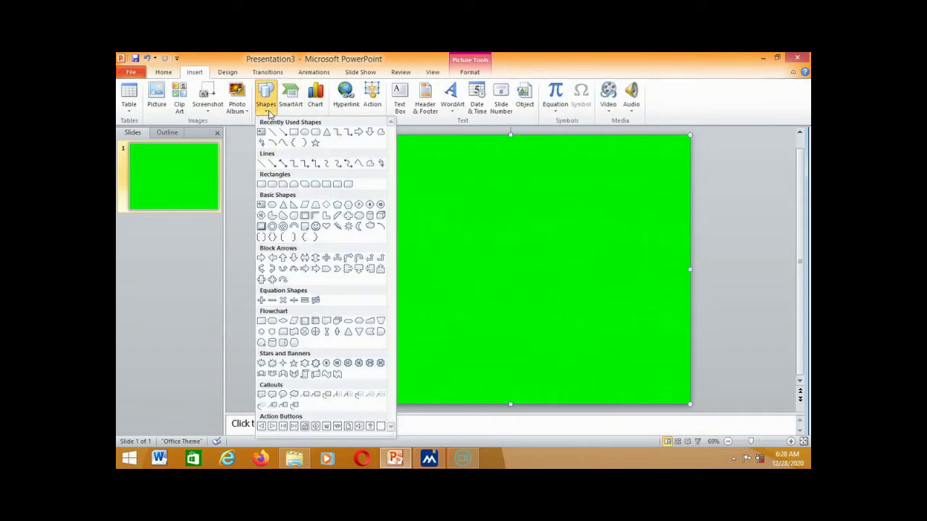
{"action": "left_click", "coordinate": [316, 134]}
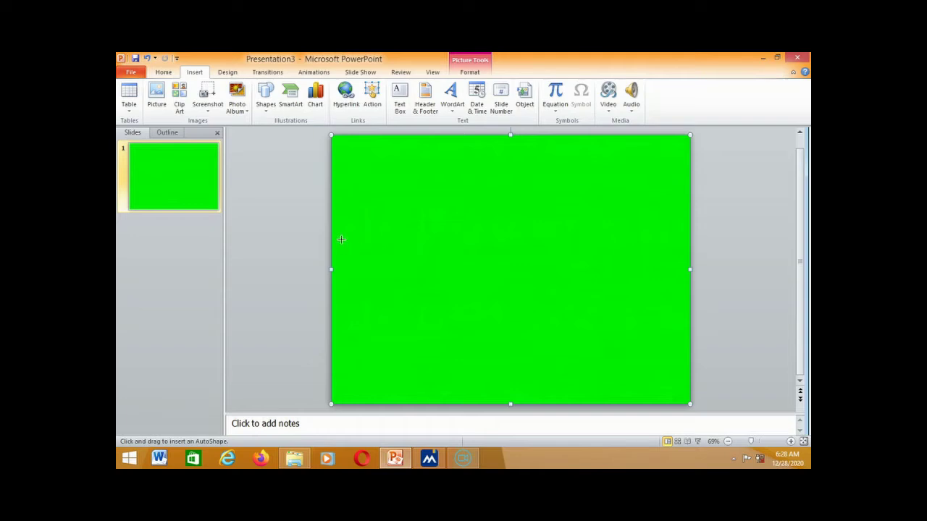
{"action": "left_click_drag", "start_coordinate": [337, 239], "coordinate": [681, 301]}
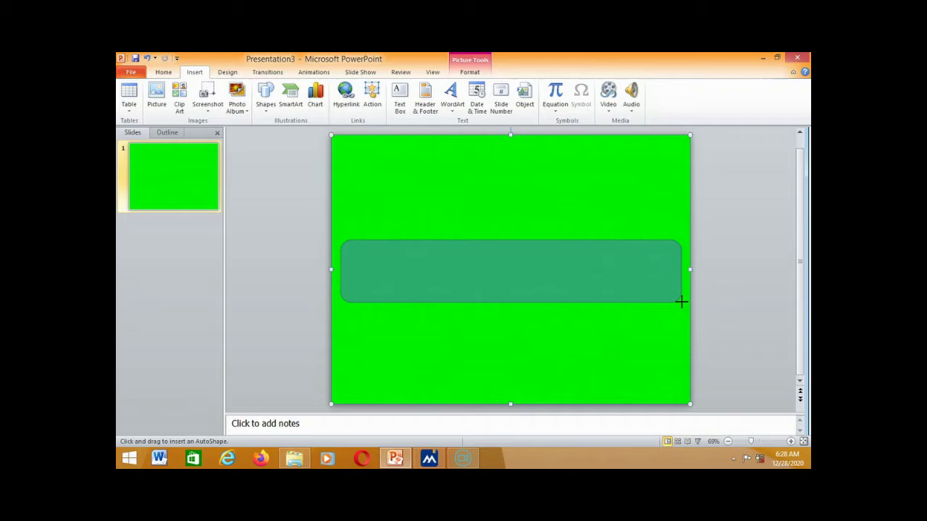
{"action": "left_click_drag", "start_coordinate": [681, 301], "coordinate": [680, 304]}
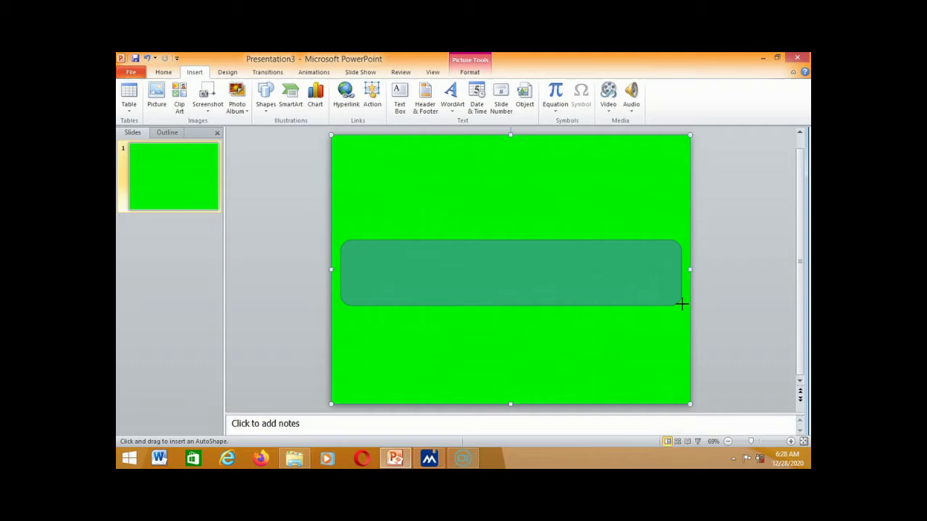
{"action": "left_click_drag", "start_coordinate": [680, 304], "coordinate": [682, 305]}
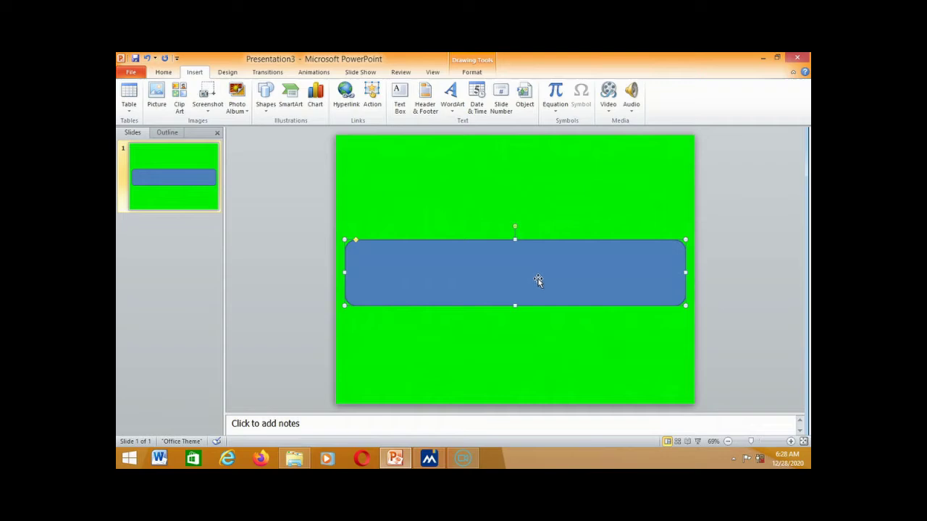
Step: Fill the rounded rectangle with white
{"action": "left_click", "coordinate": [163, 71]}
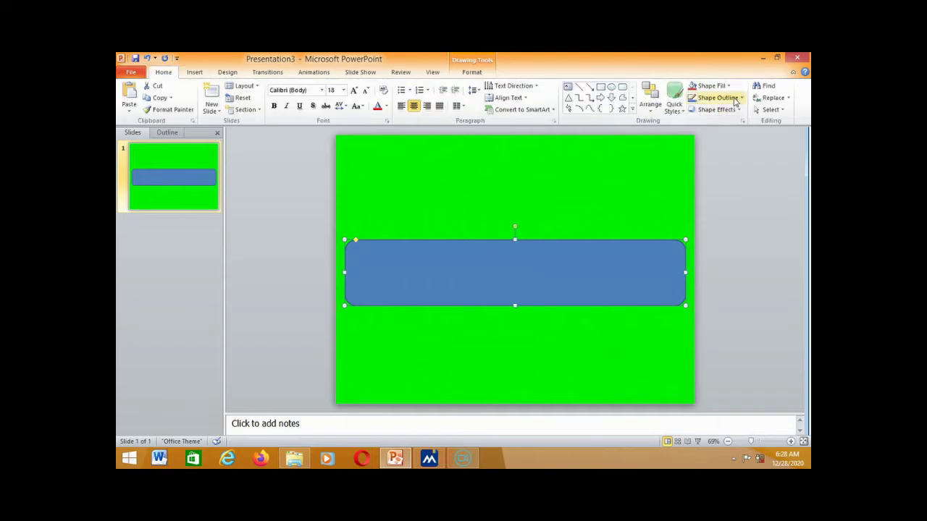
{"action": "left_click", "coordinate": [728, 87]}
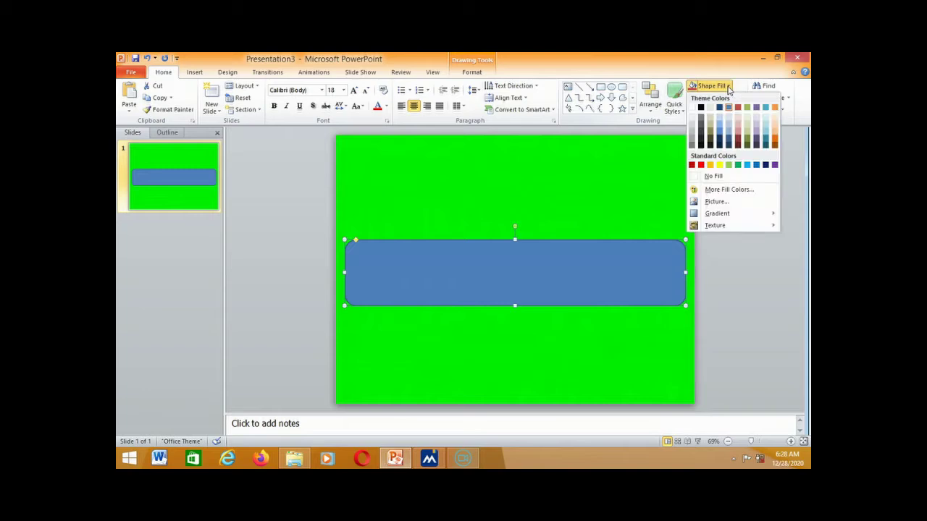
{"action": "left_click", "coordinate": [691, 108]}
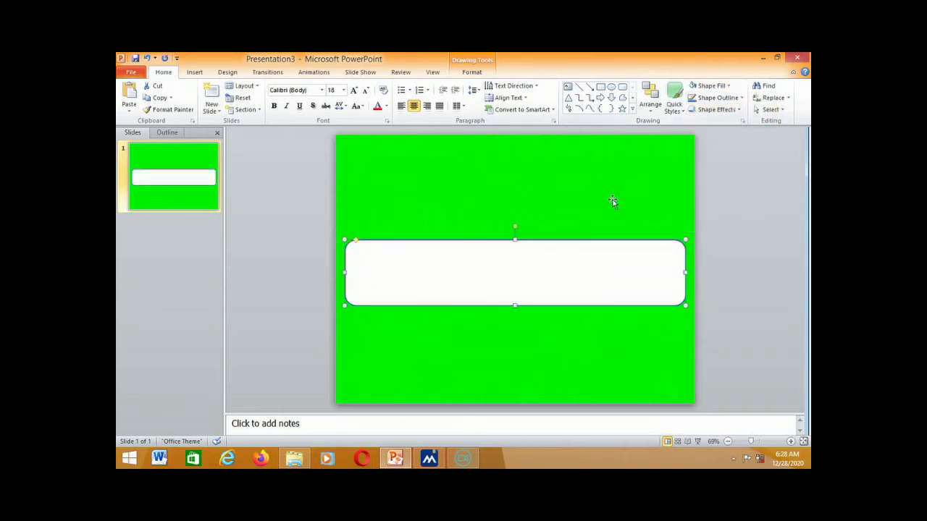
{"action": "left_click", "coordinate": [555, 208]}
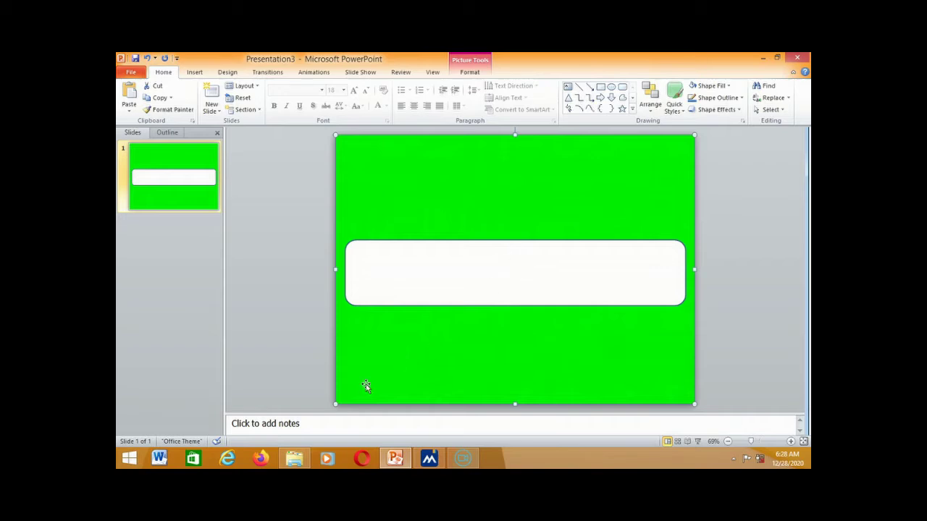
Step: Check the source images in the video2 folder and return to the PowerPoint presentation
{"action": "left_click", "coordinate": [296, 458]}
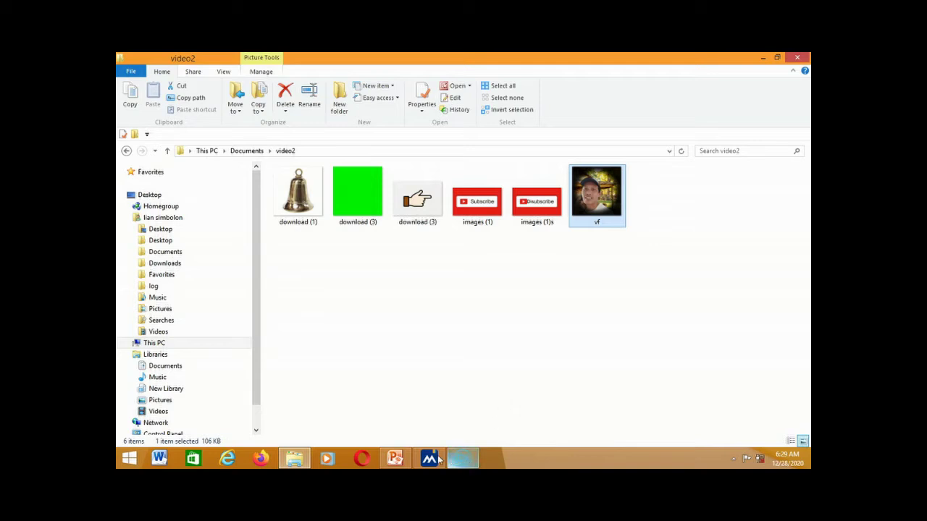
{"action": "left_click", "coordinate": [404, 457]}
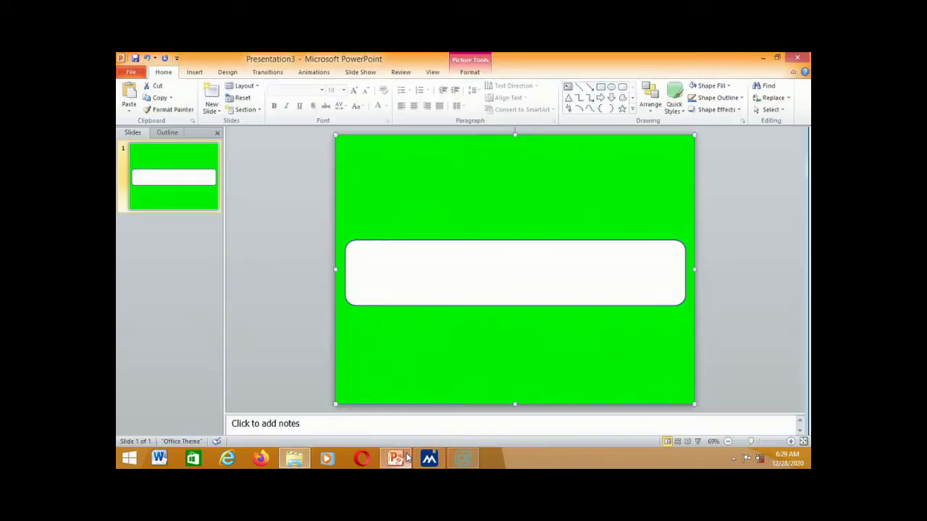
Step: Insert the vf picture from the video2 folder and give it the black-rimmed oval picture style
{"action": "left_click", "coordinate": [193, 72]}
{"action": "left_click", "coordinate": [159, 94]}
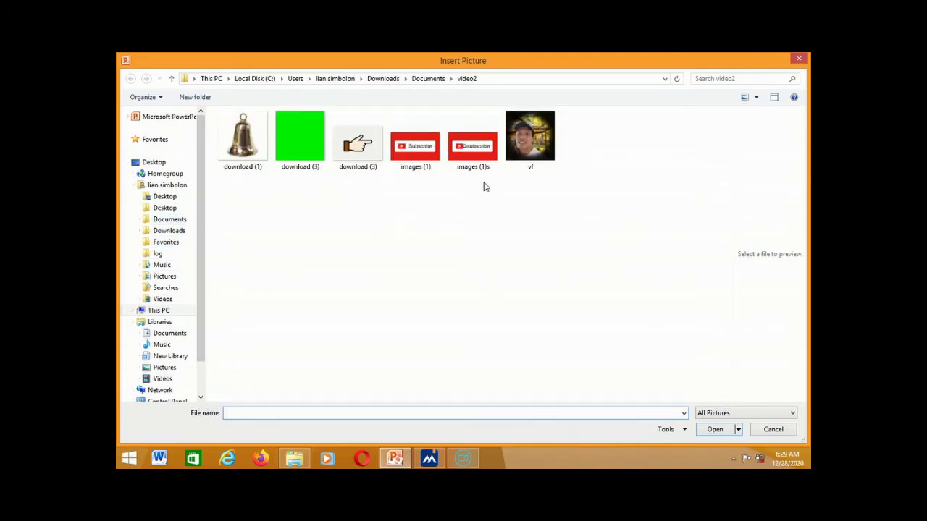
{"action": "left_click", "coordinate": [547, 143]}
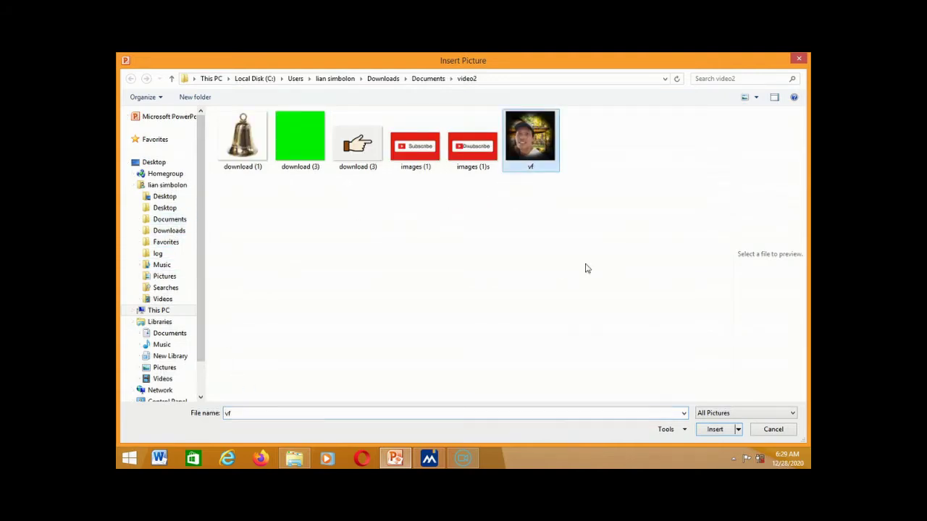
{"action": "left_click", "coordinate": [715, 431]}
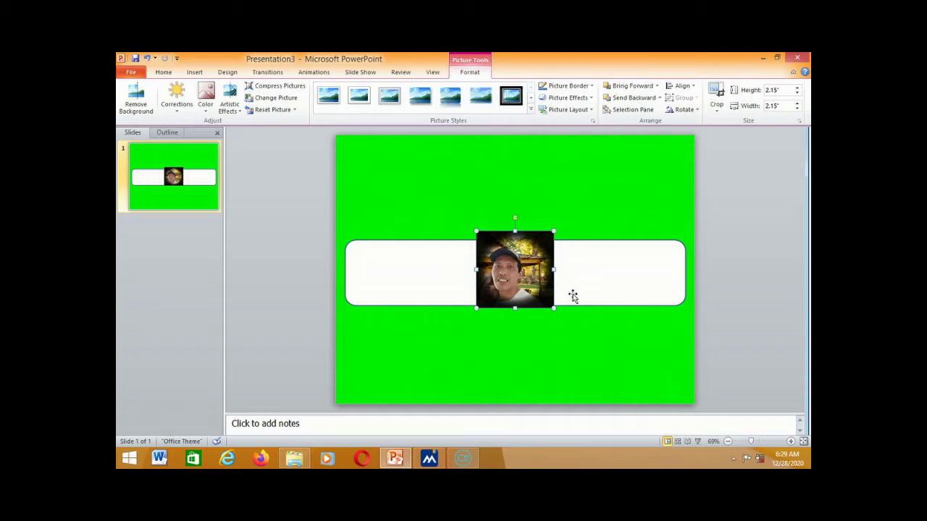
{"action": "left_click", "coordinate": [531, 110]}
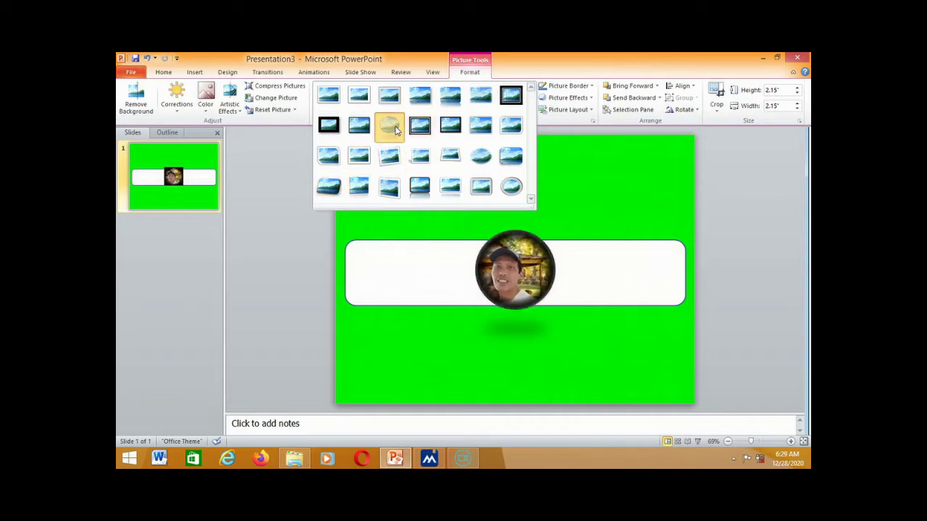
{"action": "left_click", "coordinate": [395, 131]}
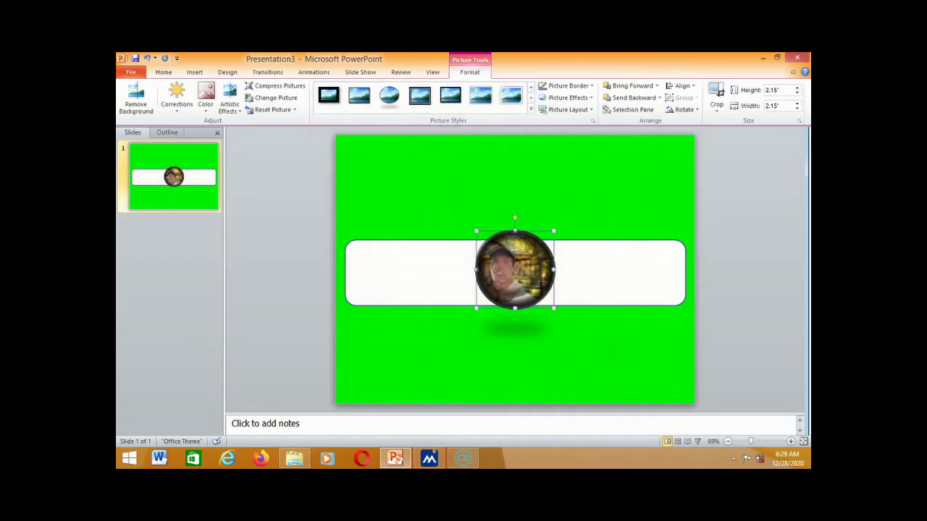
Step: Shrink the round portrait to 1.45" by 1.45" and place it inside the left end of the white bar
{"action": "left_click_drag", "start_coordinate": [553, 307], "coordinate": [398, 288]}
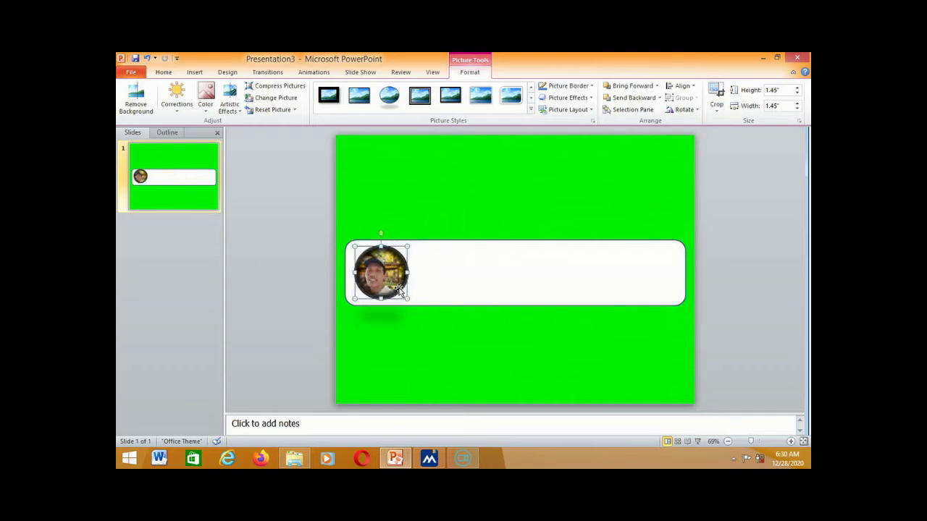
{"action": "left_click", "coordinate": [460, 291]}
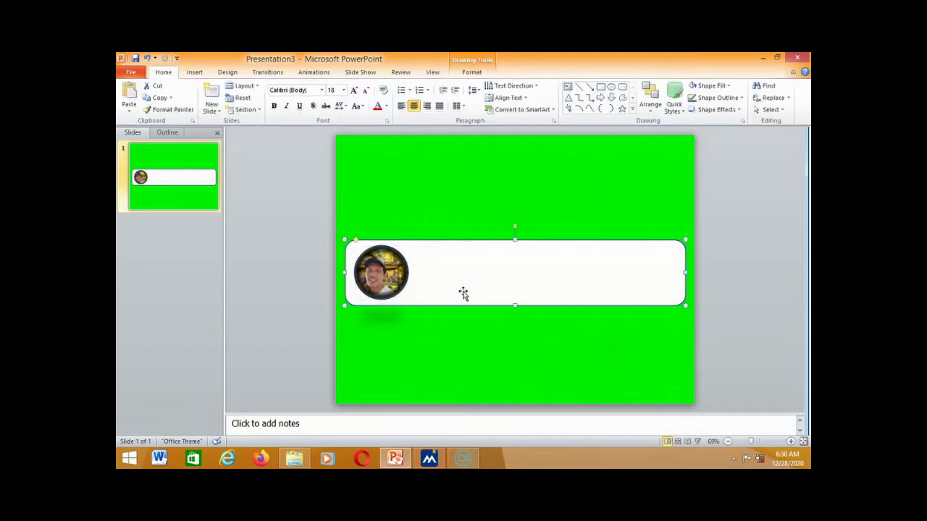
{"action": "left_click", "coordinate": [389, 280]}
{"action": "left_click", "coordinate": [426, 283]}
{"action": "left_click", "coordinate": [403, 278]}
{"action": "left_click", "coordinate": [430, 279]}
Step: Add a text box on the green area above the white bar and enter the channel name
{"action": "left_click", "coordinate": [193, 72]}
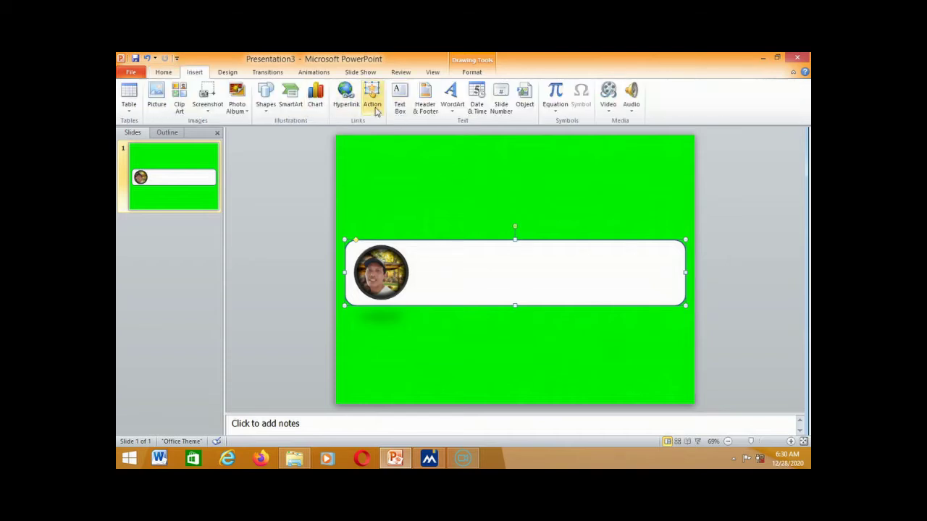
{"action": "left_click", "coordinate": [401, 105]}
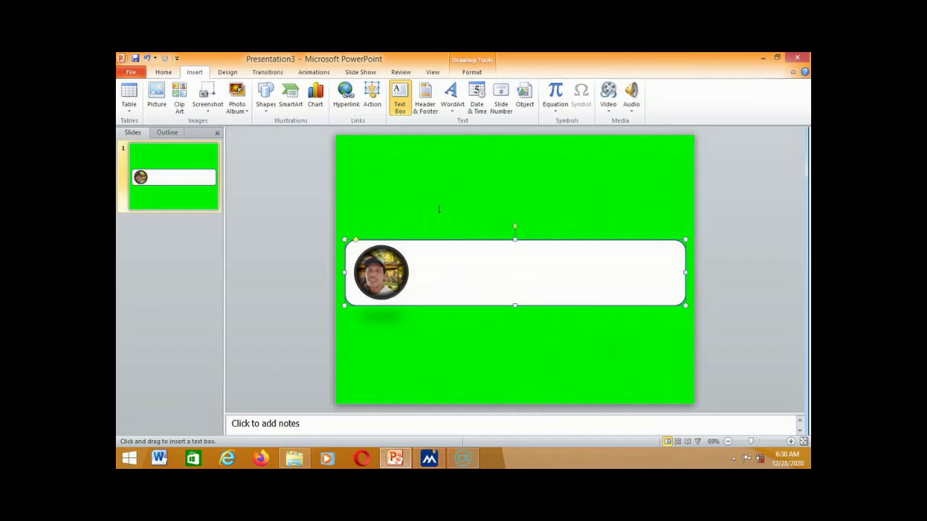
{"action": "left_click", "coordinate": [439, 210]}
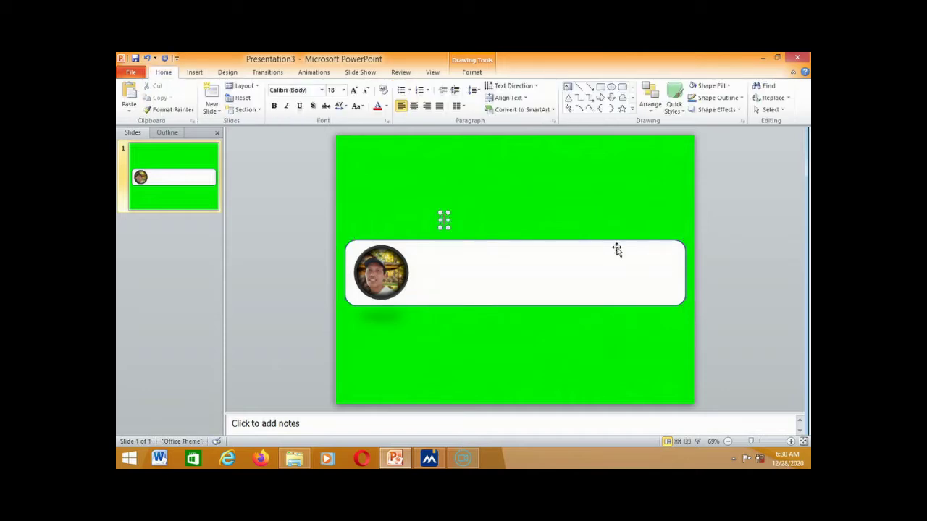
{"action": "left_click", "coordinate": [446, 219]}
{"action": "type", "text": "Lian Chanel"}
Step: Make the channel name bold and set its font size to 36
{"action": "left_click", "coordinate": [322, 90]}
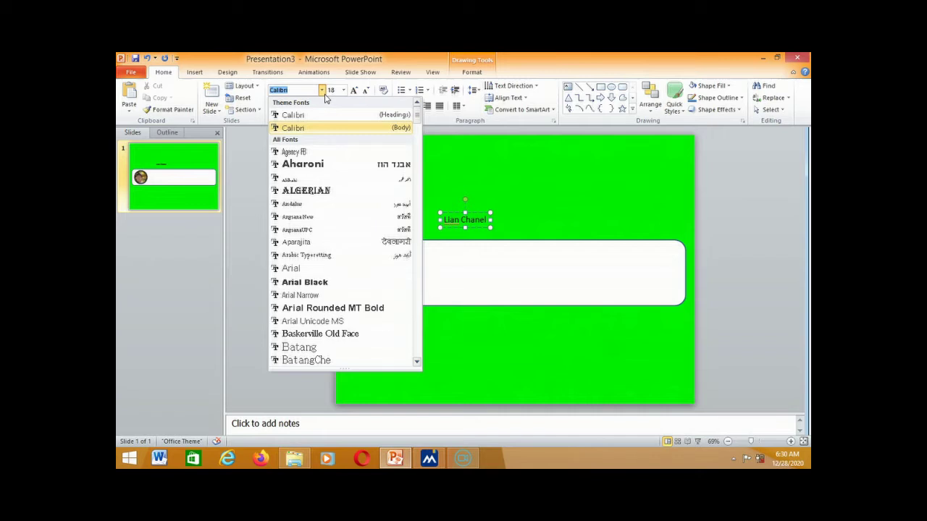
{"action": "left_click", "coordinate": [322, 92]}
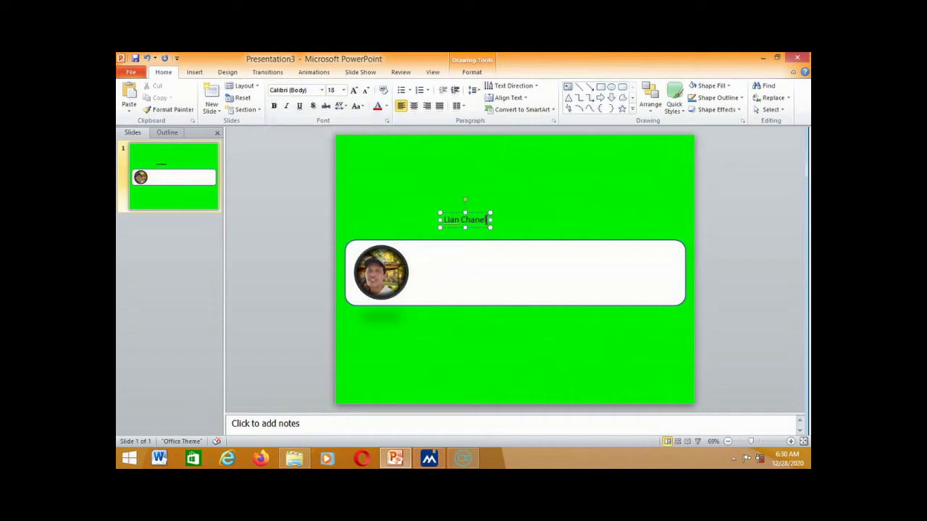
{"action": "left_click_drag", "start_coordinate": [486, 220], "coordinate": [443, 220]}
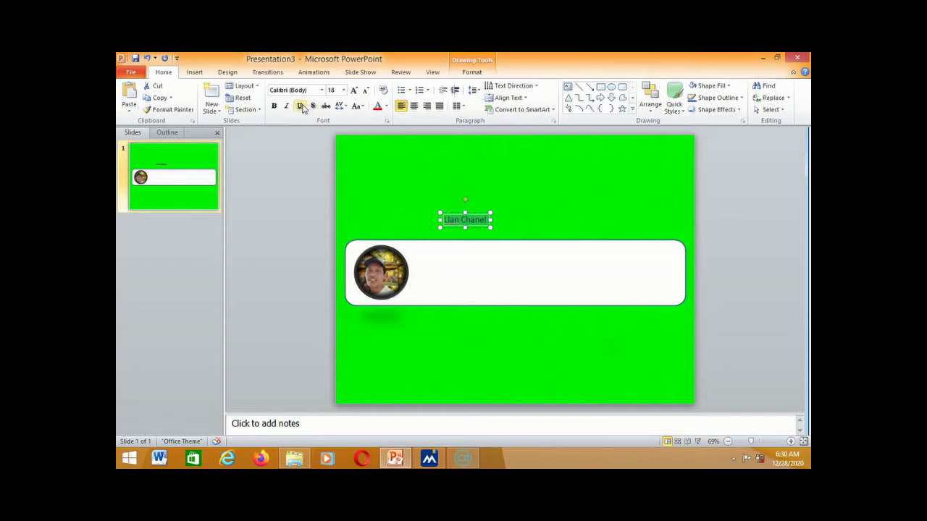
{"action": "left_click", "coordinate": [275, 107]}
{"action": "left_click", "coordinate": [343, 91]}
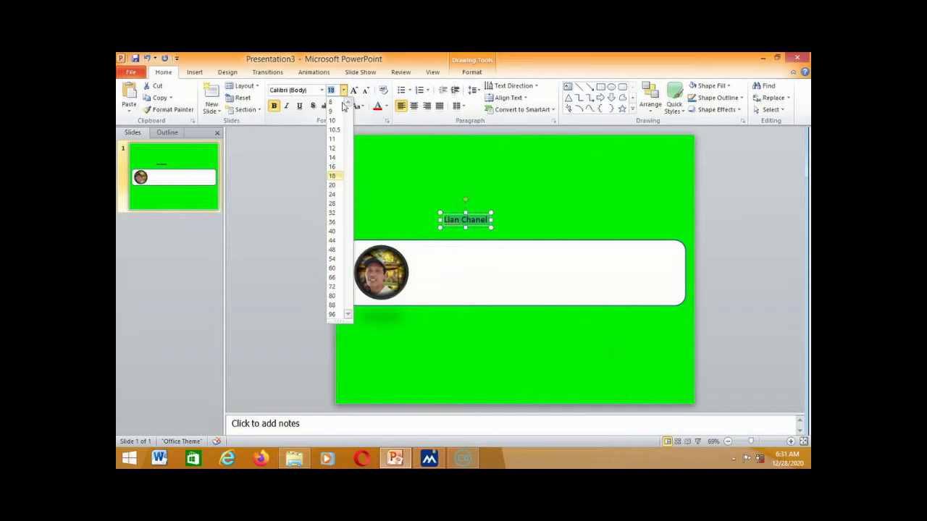
{"action": "left_click", "coordinate": [333, 222]}
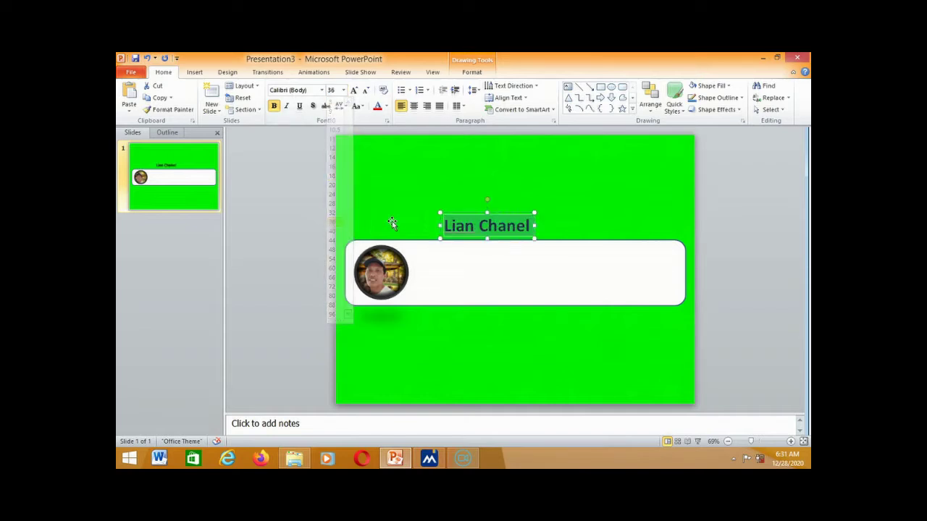
{"action": "left_click", "coordinate": [520, 162]}
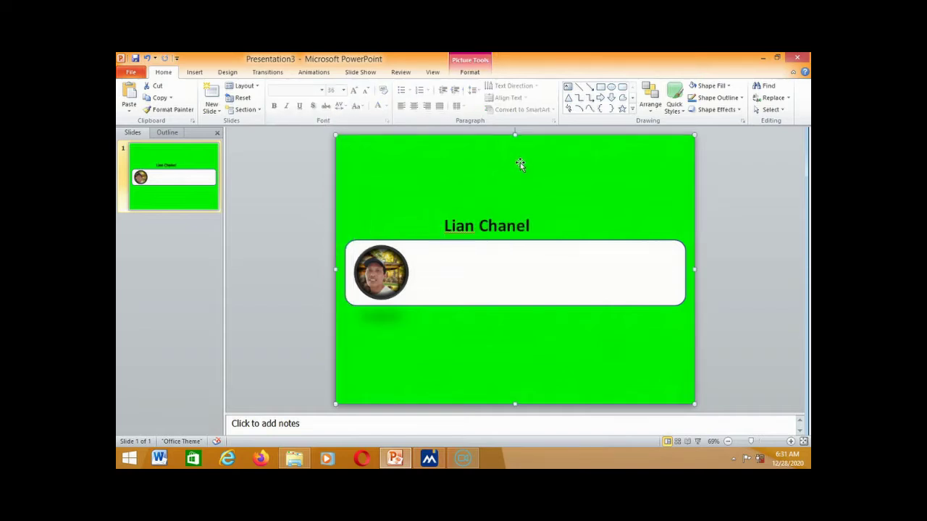
Step: Move the channel name onto the white bar, just right of the round portrait
{"action": "left_click", "coordinate": [505, 230]}
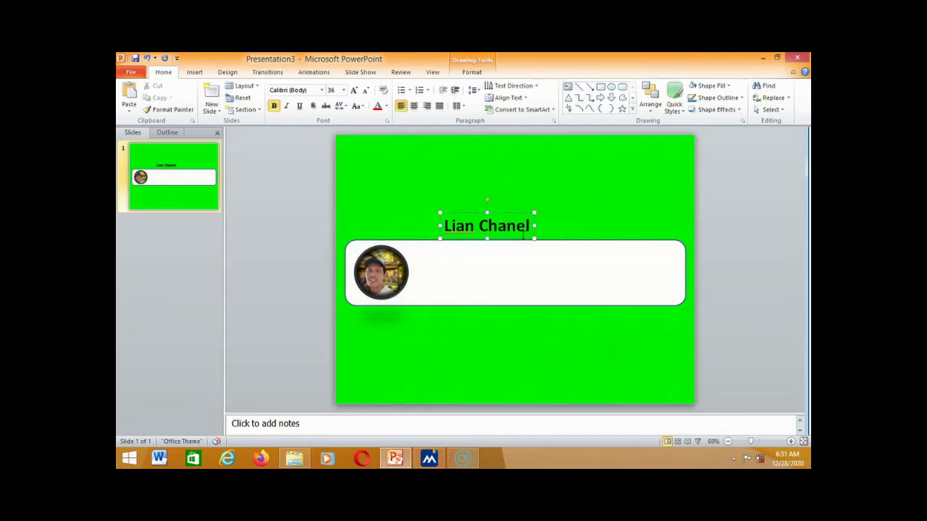
{"action": "left_click", "coordinate": [485, 239]}
{"action": "left_click_drag", "start_coordinate": [484, 239], "coordinate": [459, 281]}
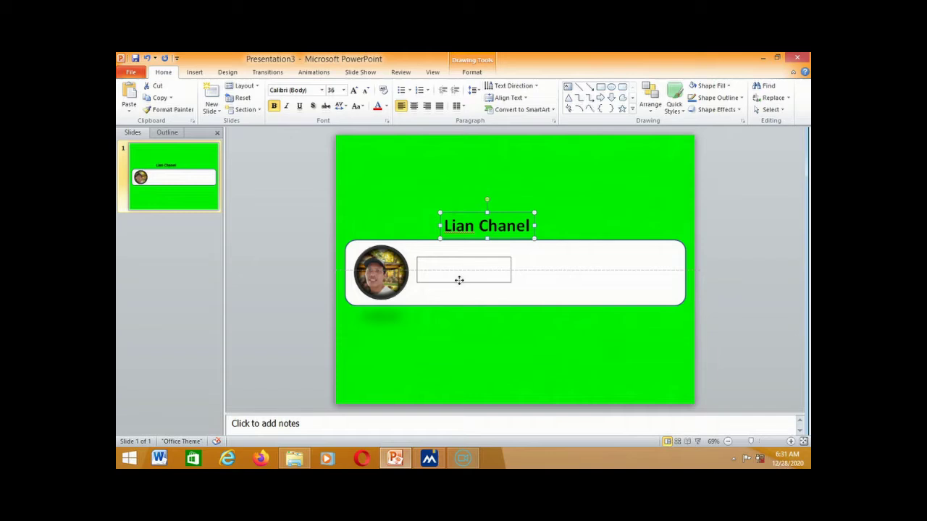
{"action": "left_click_drag", "start_coordinate": [459, 281], "coordinate": [460, 282]}
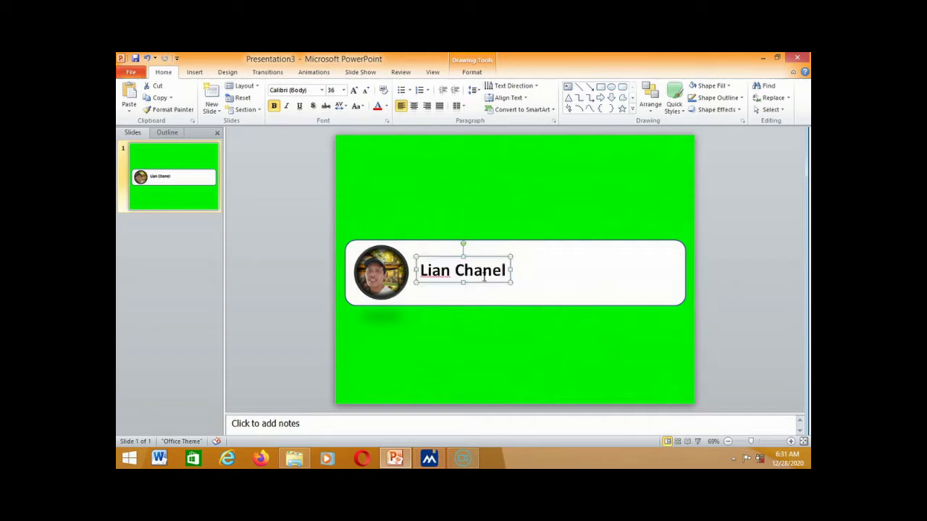
{"action": "left_click", "coordinate": [531, 270]}
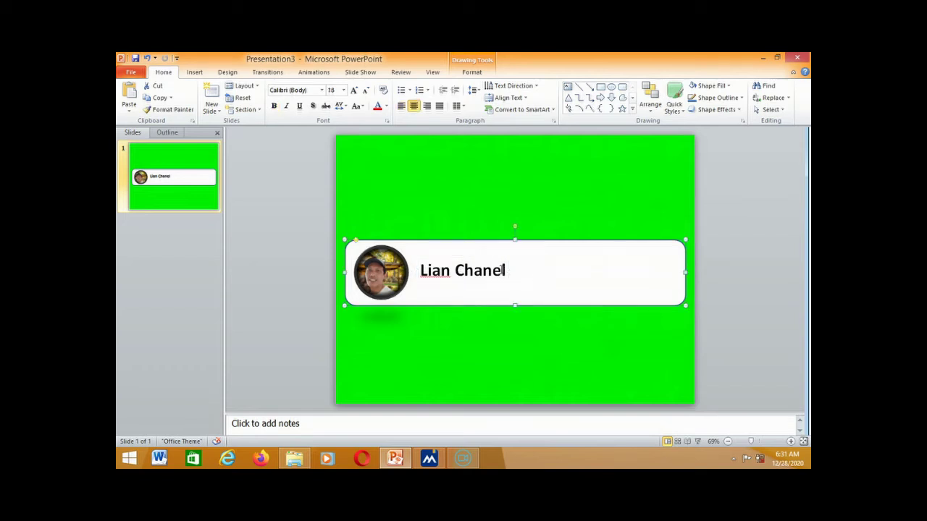
{"action": "left_click", "coordinate": [501, 269]}
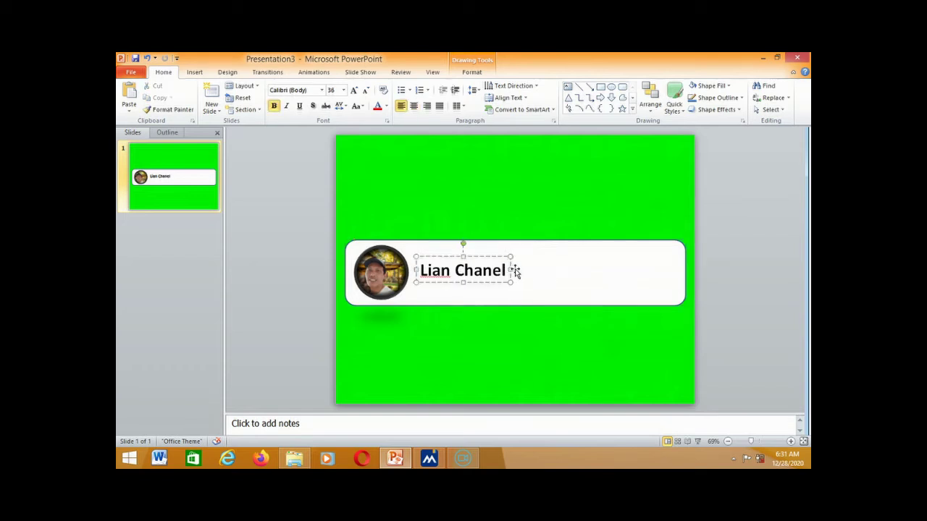
{"action": "left_click", "coordinate": [492, 216]}
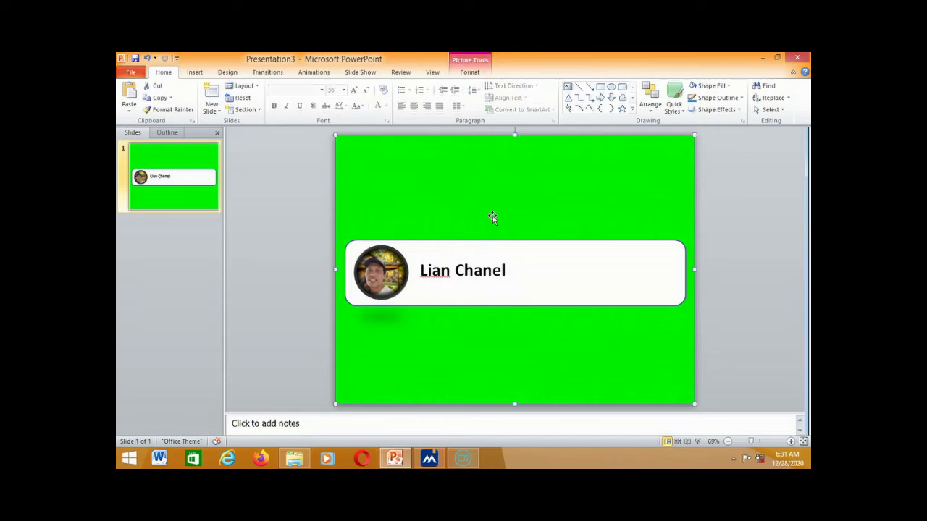
Step: Add a text box above the bar reading "2,5 ribu subscriber" and make its text bold
{"action": "left_click", "coordinate": [194, 72]}
{"action": "left_click", "coordinate": [399, 101]}
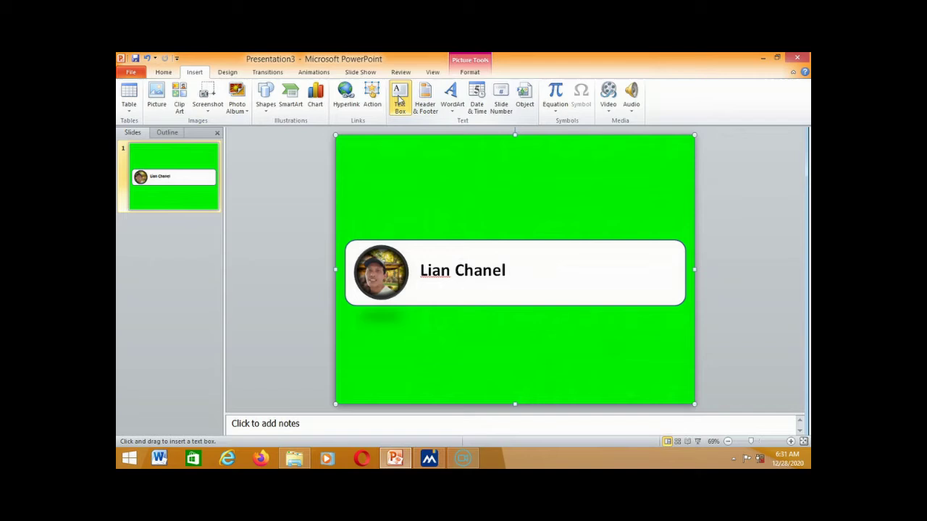
{"action": "left_click", "coordinate": [399, 100]}
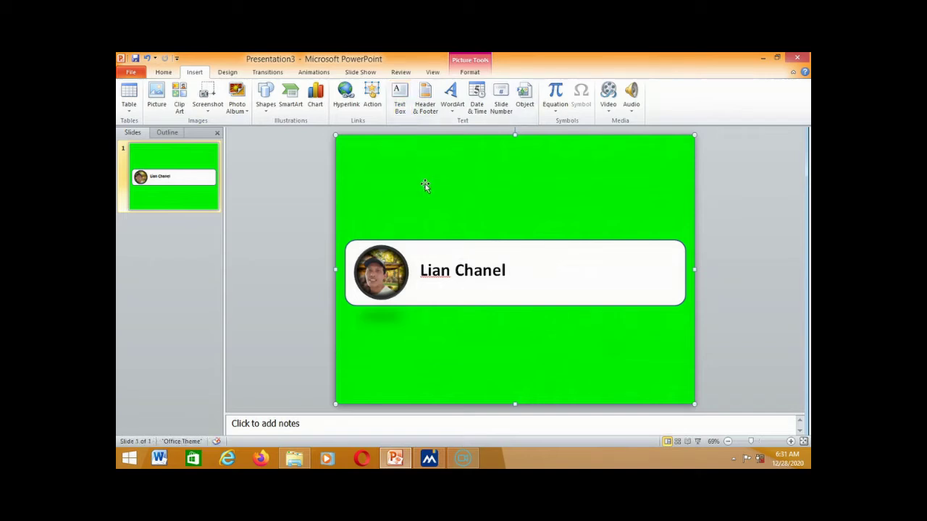
{"action": "left_click", "coordinate": [399, 101]}
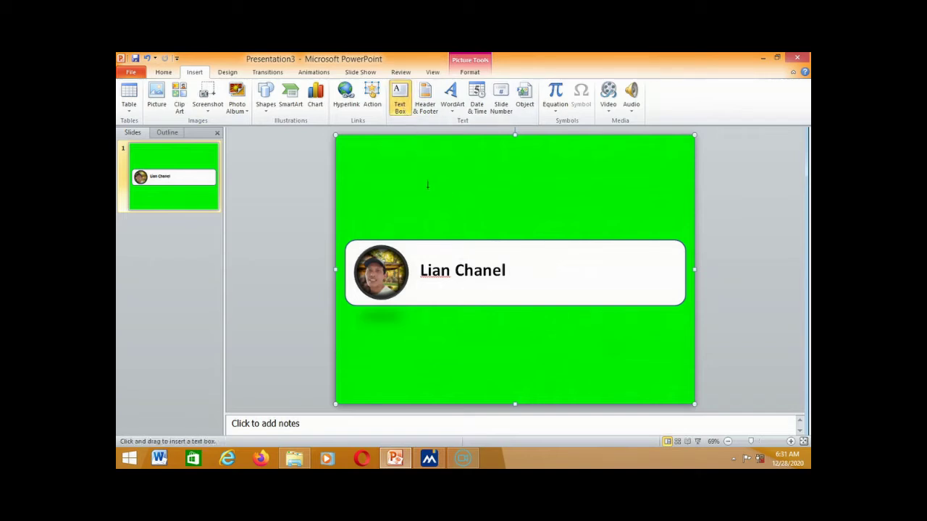
{"action": "left_click", "coordinate": [428, 186]}
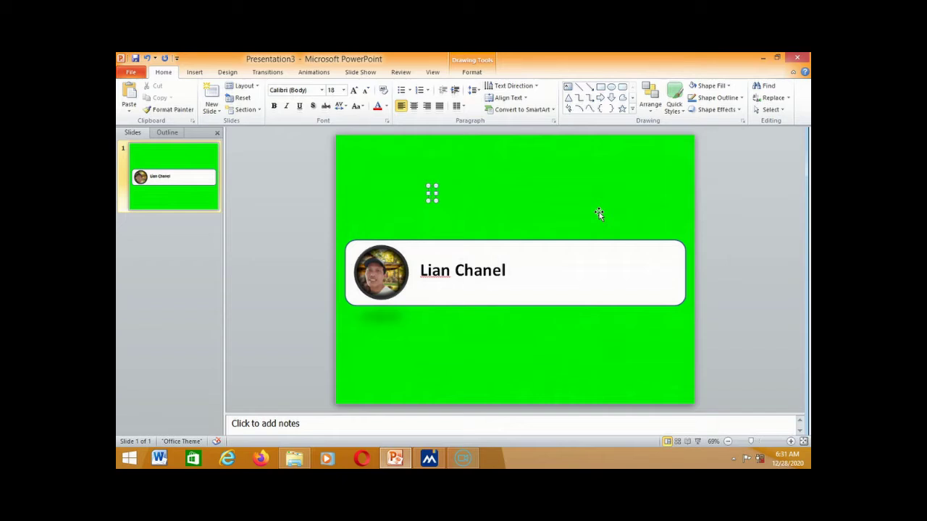
{"action": "type", "text": "2,5 ribu subscri"}
{"action": "type", "text": "ber"}
{"action": "left_click_drag", "start_coordinate": [501, 193], "coordinate": [408, 192]}
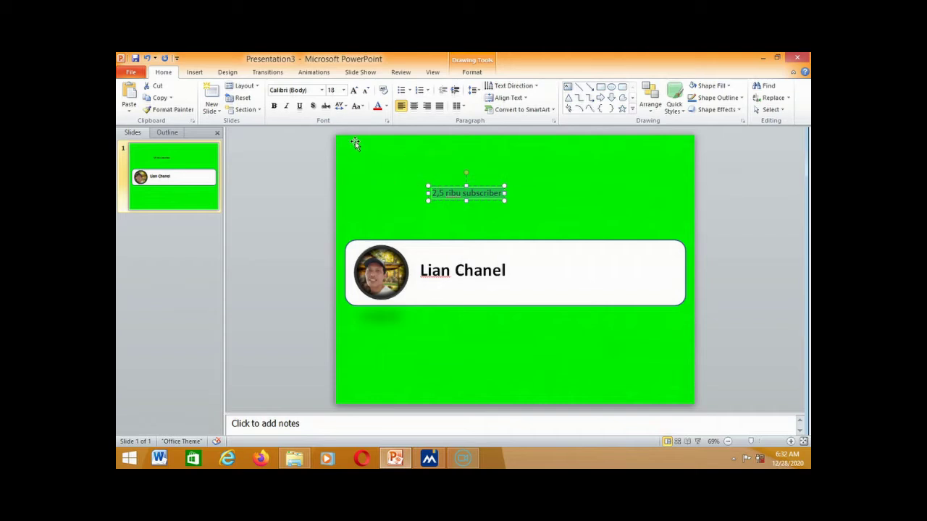
{"action": "left_click", "coordinate": [275, 106]}
Step: Move the subscriber text onto the white bar directly below the channel name and align their left edges
{"action": "left_click_drag", "start_coordinate": [489, 200], "coordinate": [483, 292]}
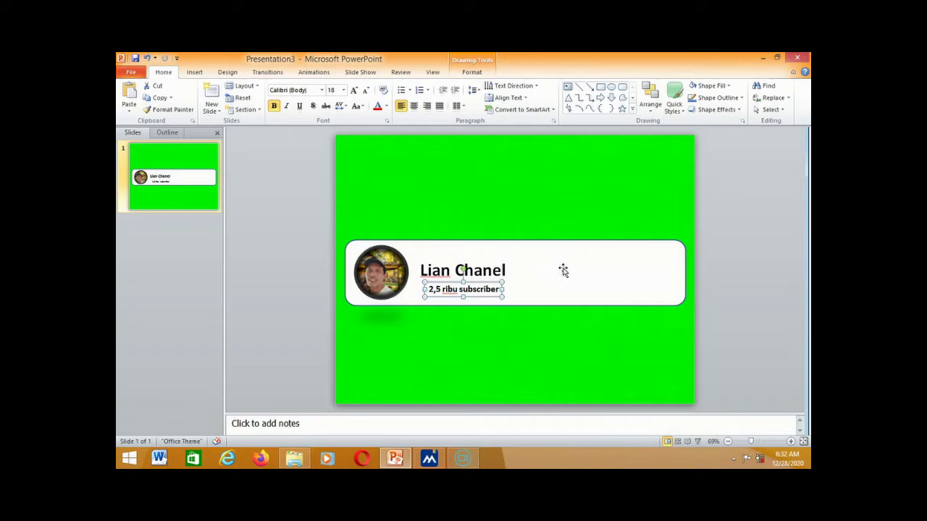
{"action": "key", "text": "Up"}
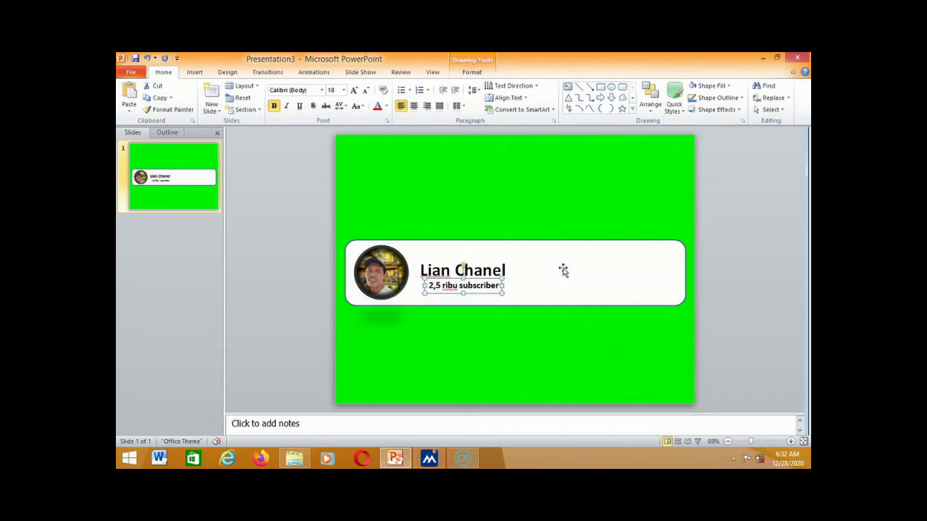
{"action": "key", "text": "Up"}
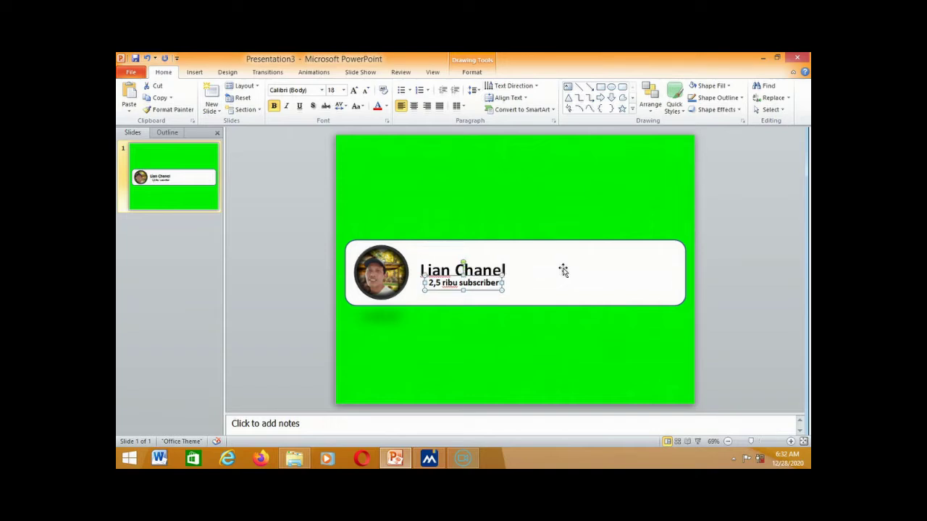
{"action": "key", "text": "Left"}
{"action": "key", "text": "Left"}
{"action": "key", "text": "Left"}
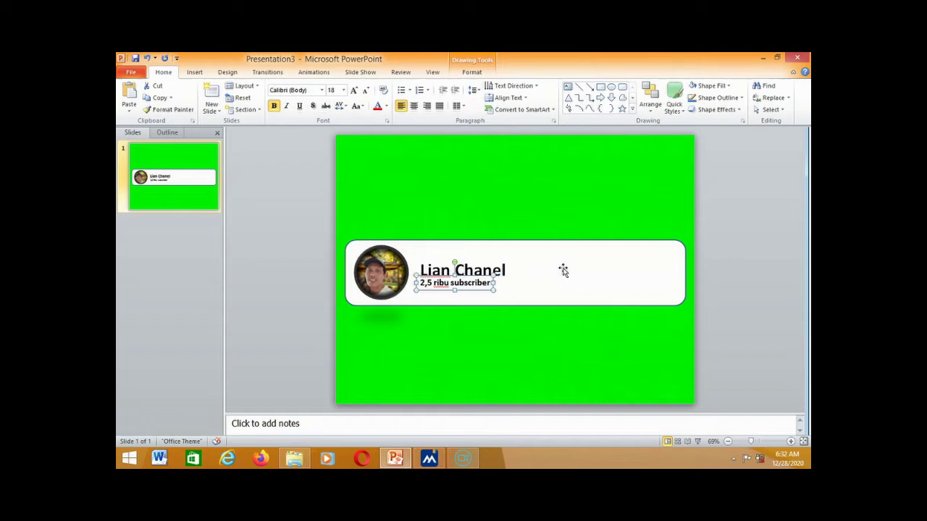
{"action": "key", "text": "Right"}
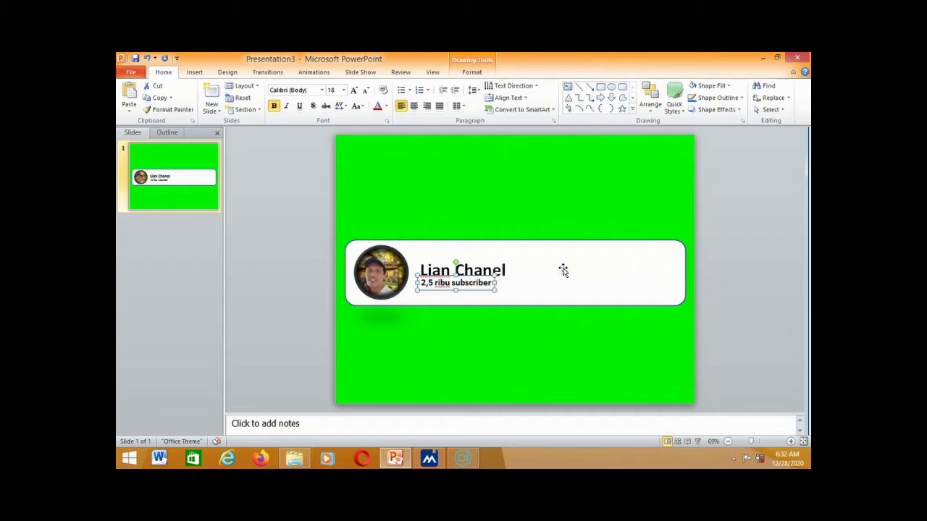
{"action": "left_click", "coordinate": [562, 269]}
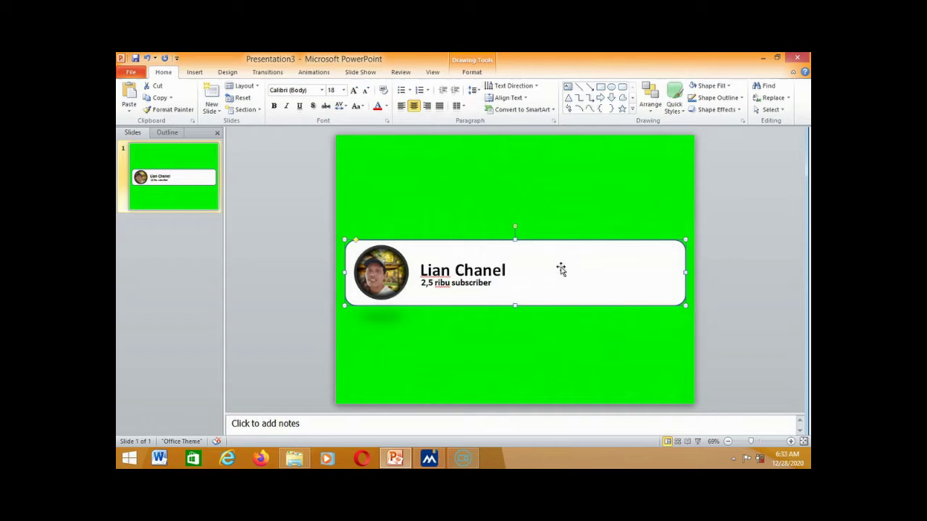
Step: Insert the Subscribe picture "images (1)" from the video2 folder and apply the tilted, rounded perspective picture style with a beveled edge
{"action": "left_click", "coordinate": [194, 74]}
{"action": "left_click", "coordinate": [157, 94]}
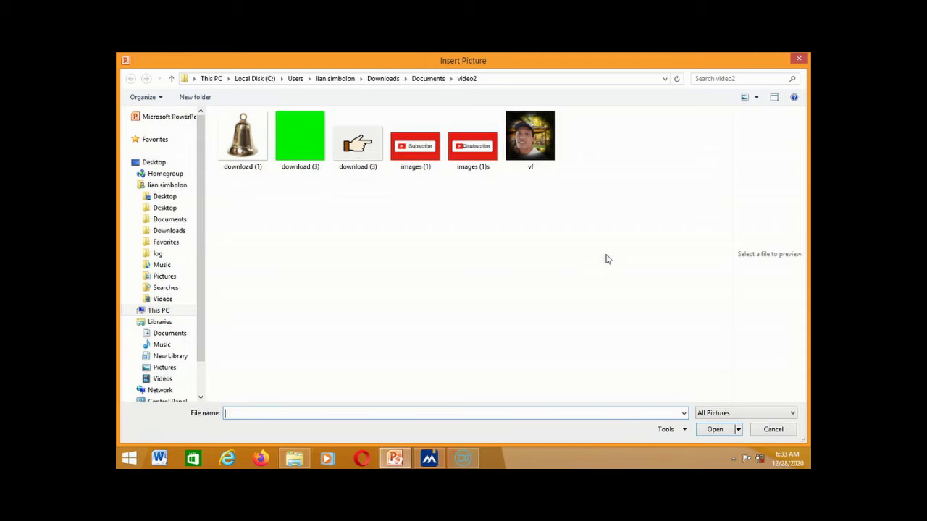
{"action": "left_click", "coordinate": [427, 161]}
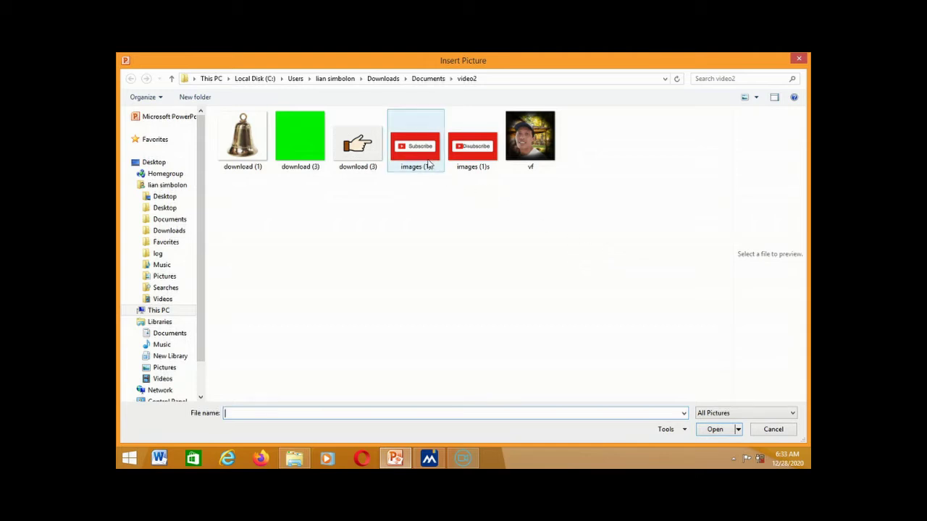
{"action": "left_click", "coordinate": [715, 430]}
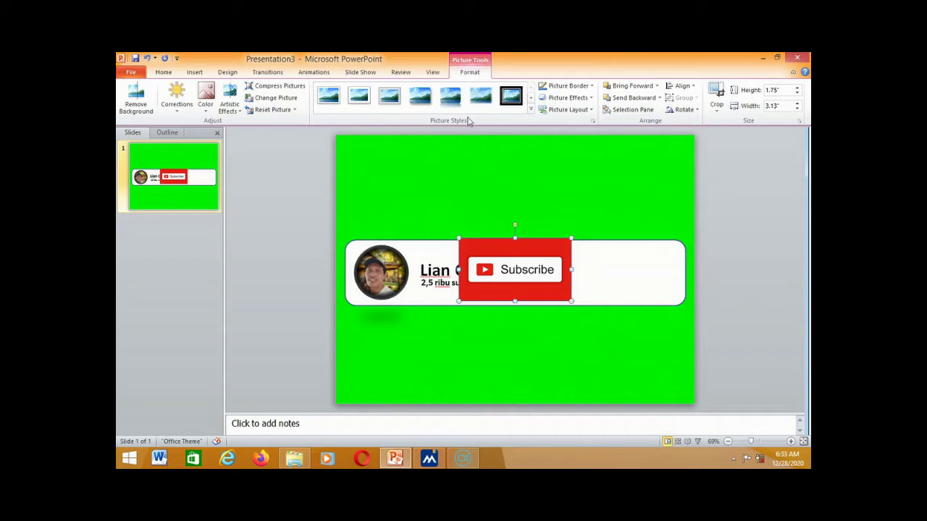
{"action": "left_click", "coordinate": [530, 100]}
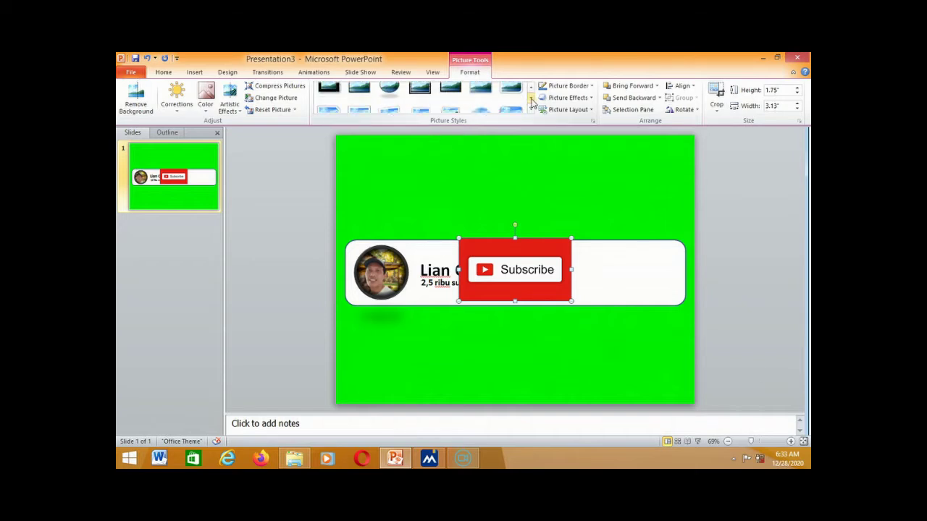
{"action": "left_click", "coordinate": [531, 100]}
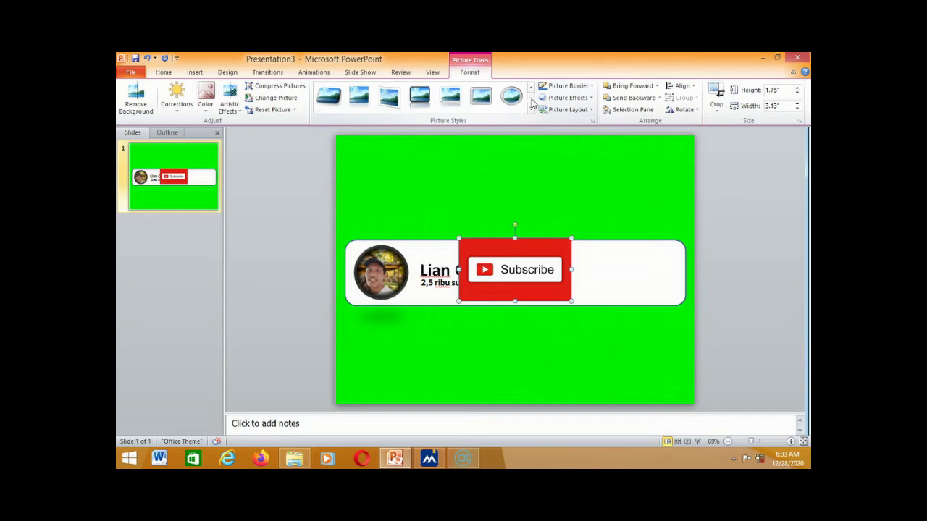
{"action": "left_click", "coordinate": [329, 103]}
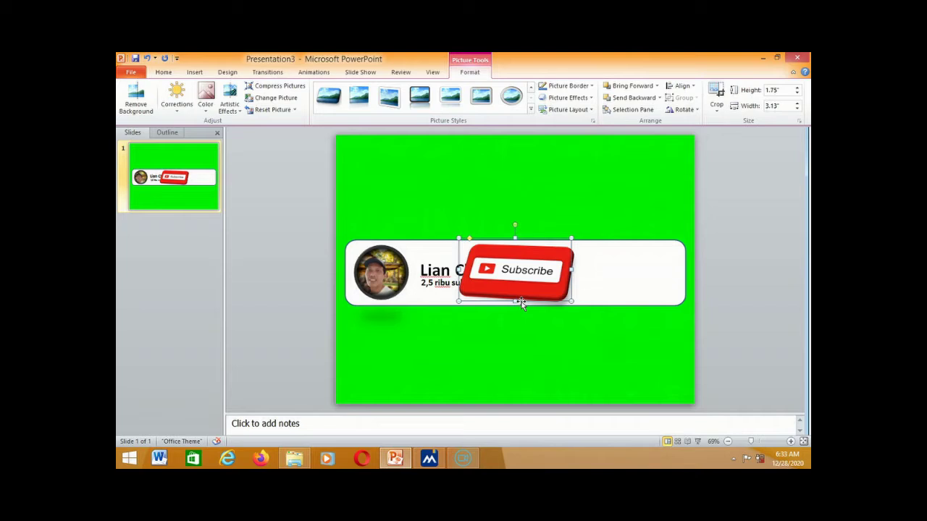
Step: Reduce the Subscribe picture's height to 0.88" and place it on the white bar just right of the channel name
{"action": "left_click_drag", "start_coordinate": [517, 303], "coordinate": [571, 277]}
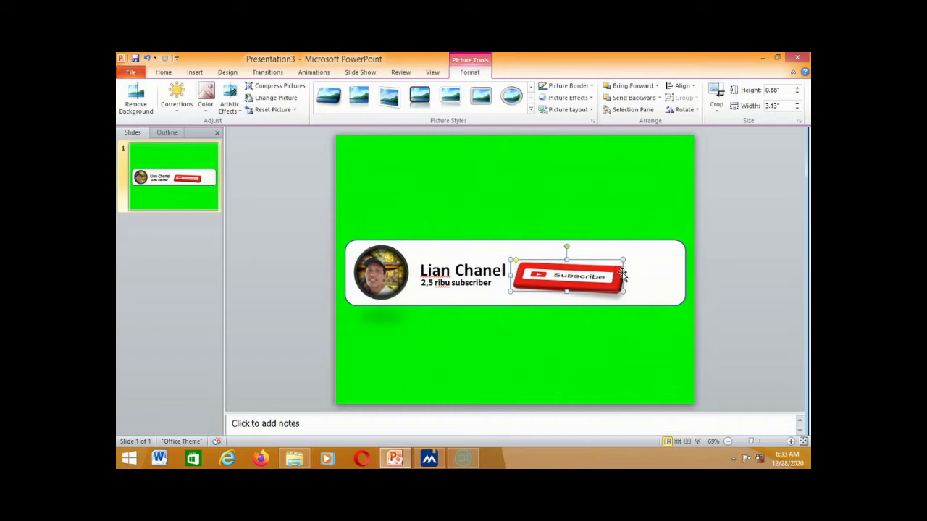
{"action": "left_click_drag", "start_coordinate": [611, 279], "coordinate": [610, 276]}
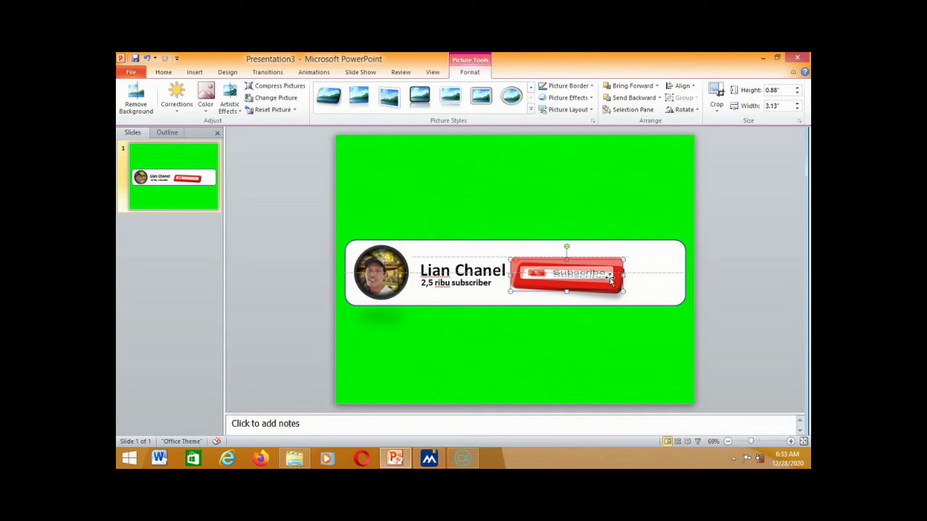
{"action": "left_click_drag", "start_coordinate": [611, 278], "coordinate": [611, 276]}
{"action": "left_click", "coordinate": [634, 283]}
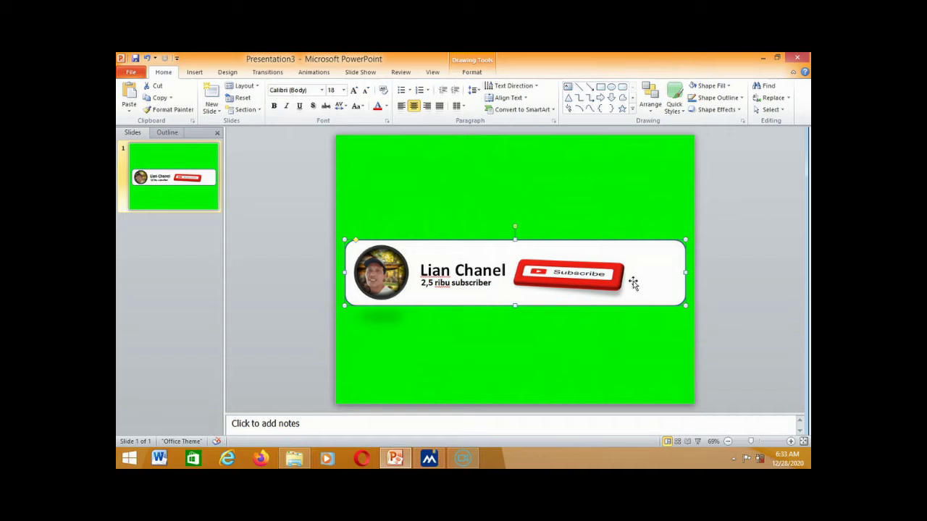
{"action": "left_click", "coordinate": [628, 275]}
{"action": "left_click", "coordinate": [632, 273]}
Step: Insert the bell picture "download (1)" from the video2 folder and remove its background
{"action": "left_click", "coordinate": [194, 71]}
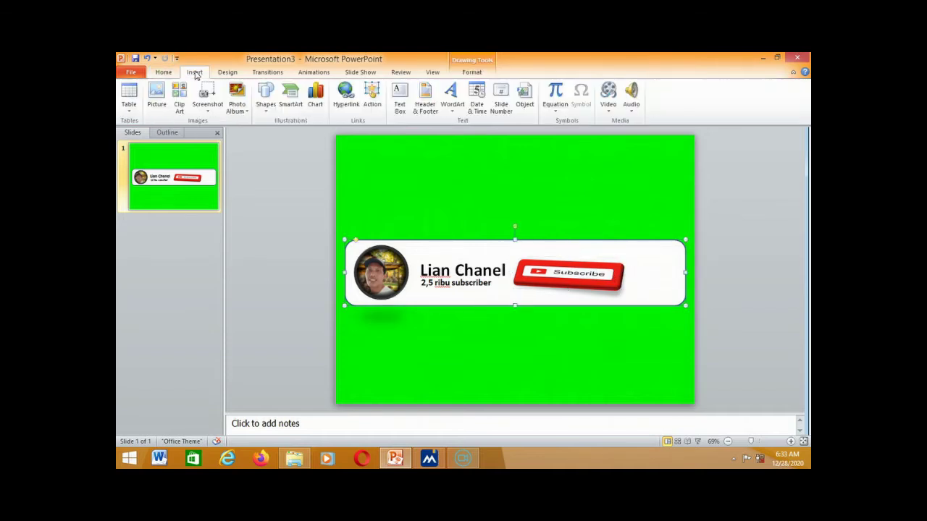
{"action": "left_click", "coordinate": [157, 94]}
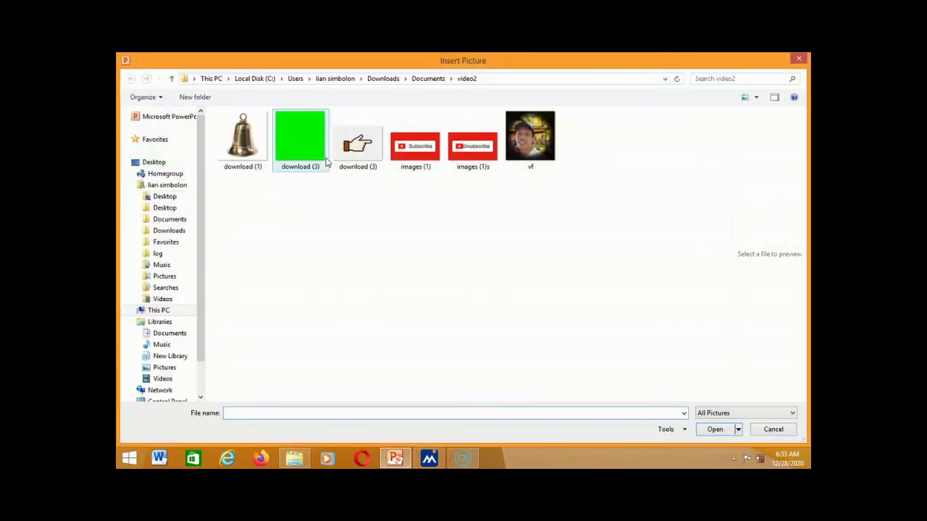
{"action": "left_click", "coordinate": [244, 141]}
{"action": "left_click", "coordinate": [719, 432]}
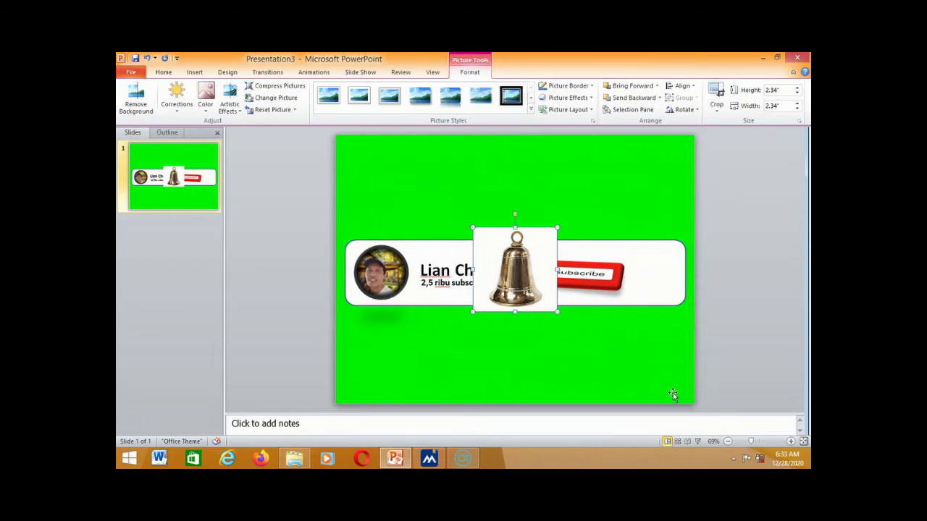
{"action": "left_click", "coordinate": [146, 114]}
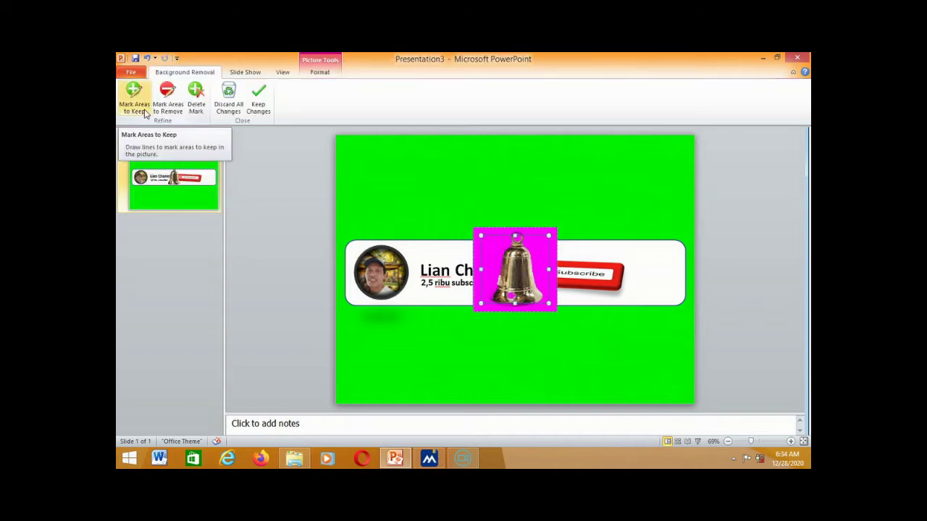
{"action": "left_click", "coordinate": [259, 109]}
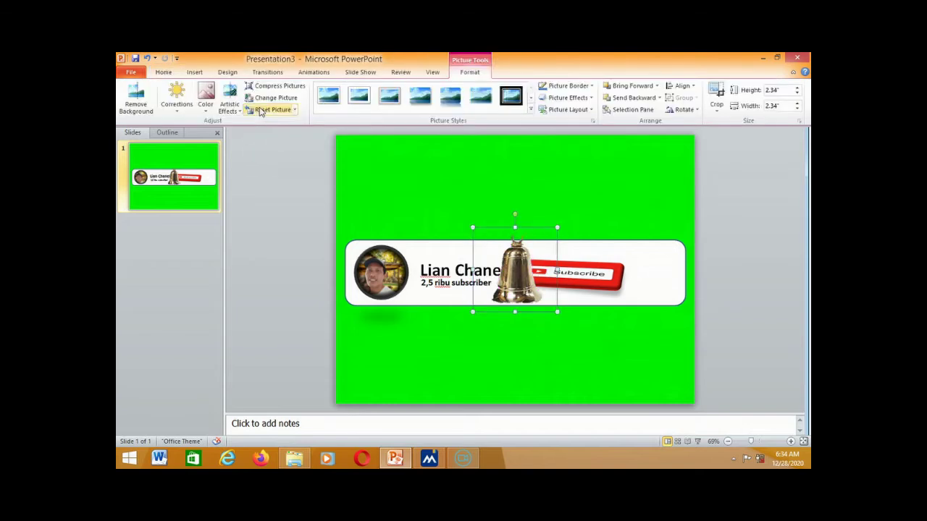
Step: Shrink the bell picture to 1.3" by 1.3" and place it on the white bar right of the Subscribe button
{"action": "left_click_drag", "start_coordinate": [556, 312], "coordinate": [663, 280]}
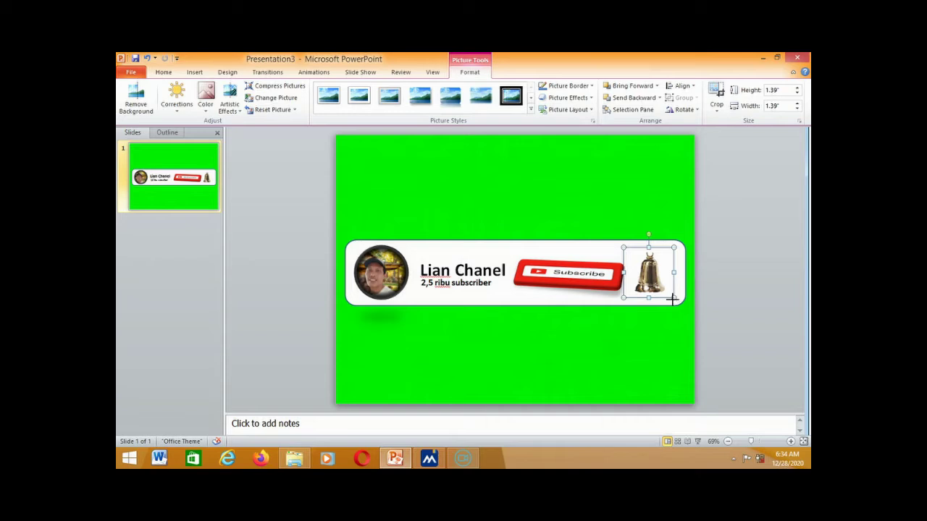
{"action": "left_click_drag", "start_coordinate": [672, 295], "coordinate": [669, 292]}
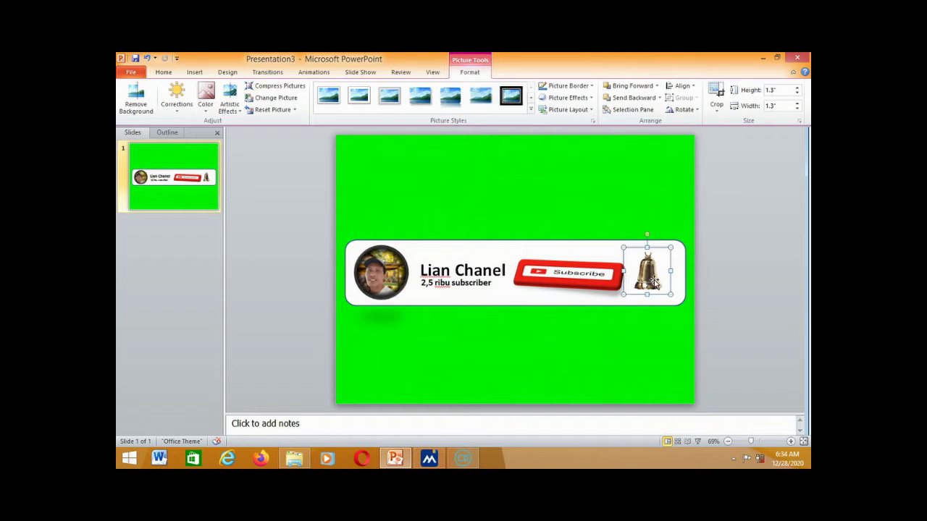
{"action": "left_click_drag", "start_coordinate": [653, 282], "coordinate": [655, 283]}
{"action": "left_click", "coordinate": [673, 238]}
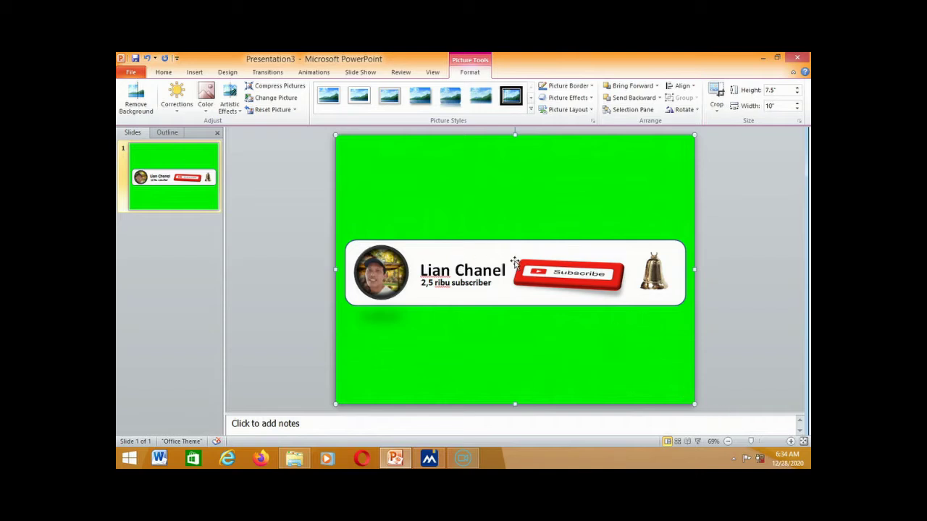
Step: Insert the pointing-hand picture "download (3)" from the video2 folder and remove its background
{"action": "left_click", "coordinate": [196, 72]}
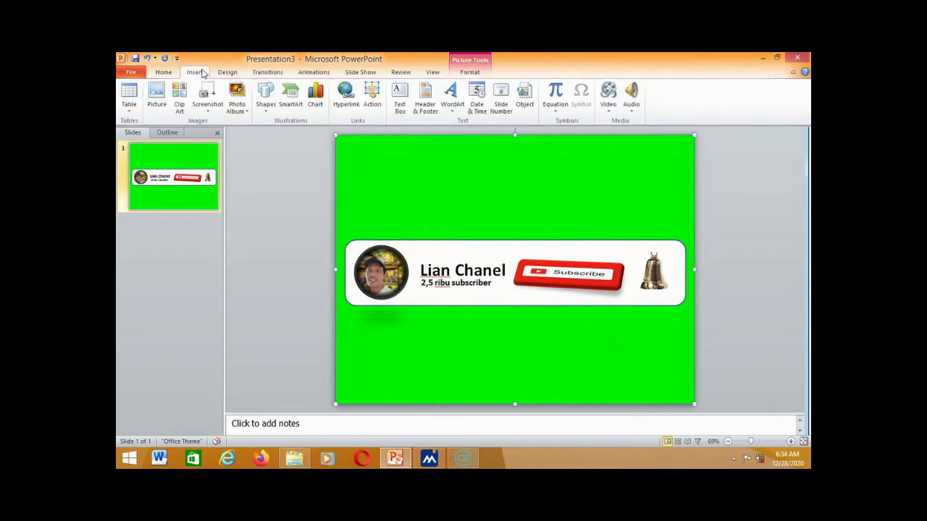
{"action": "left_click", "coordinate": [157, 103]}
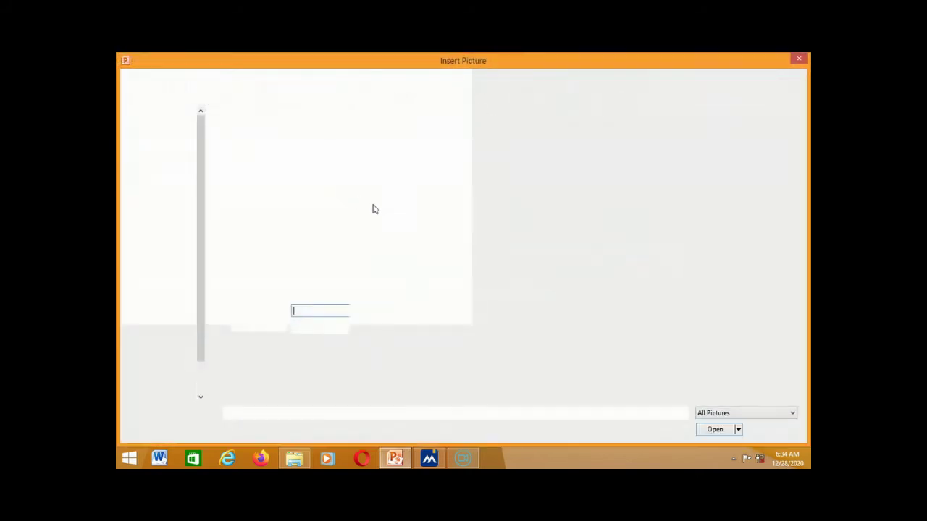
{"action": "left_click", "coordinate": [375, 168]}
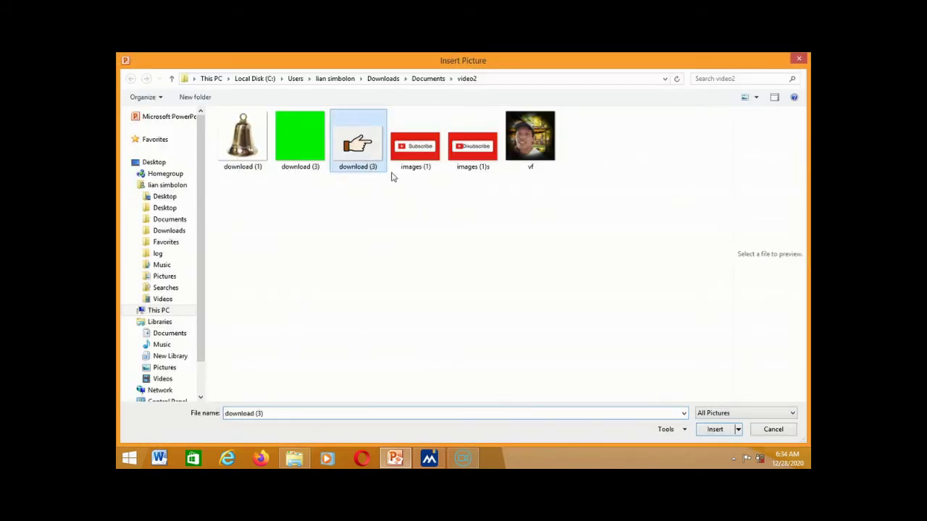
{"action": "left_click", "coordinate": [715, 429]}
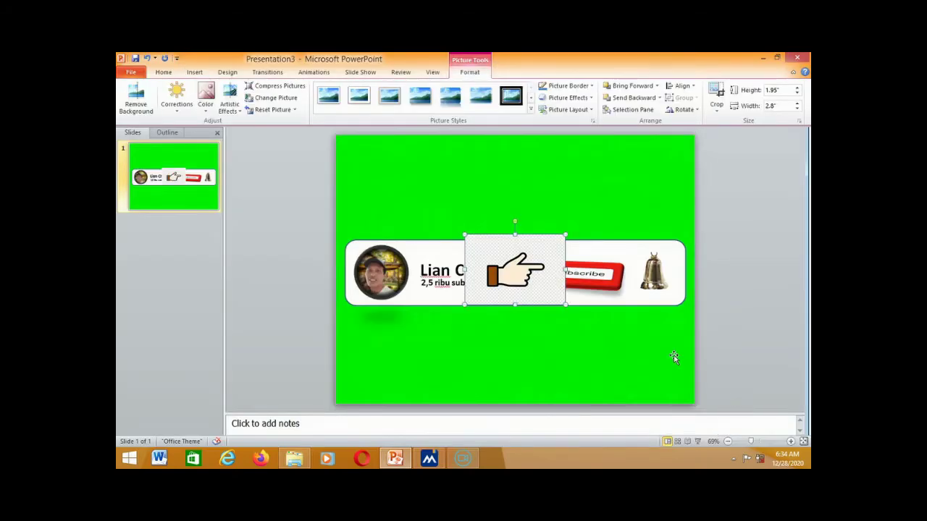
{"action": "left_click", "coordinate": [140, 94]}
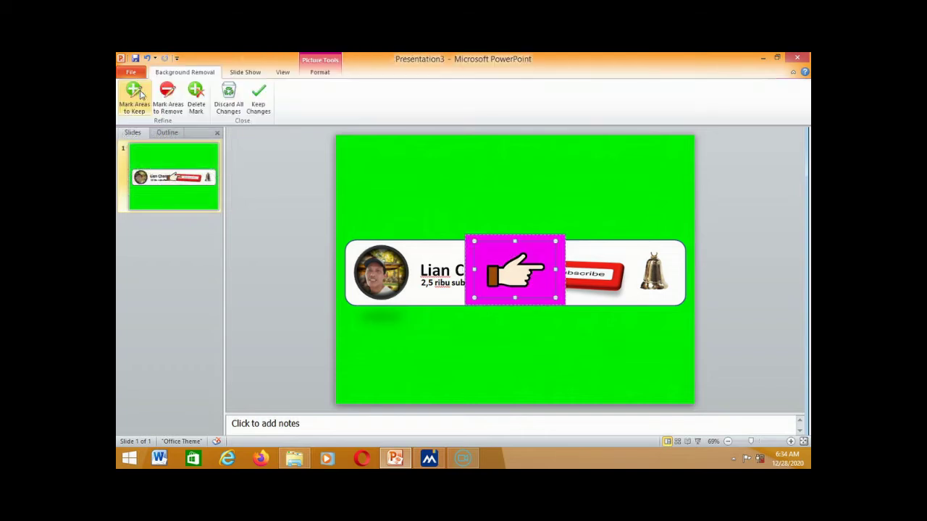
{"action": "left_click", "coordinate": [255, 109]}
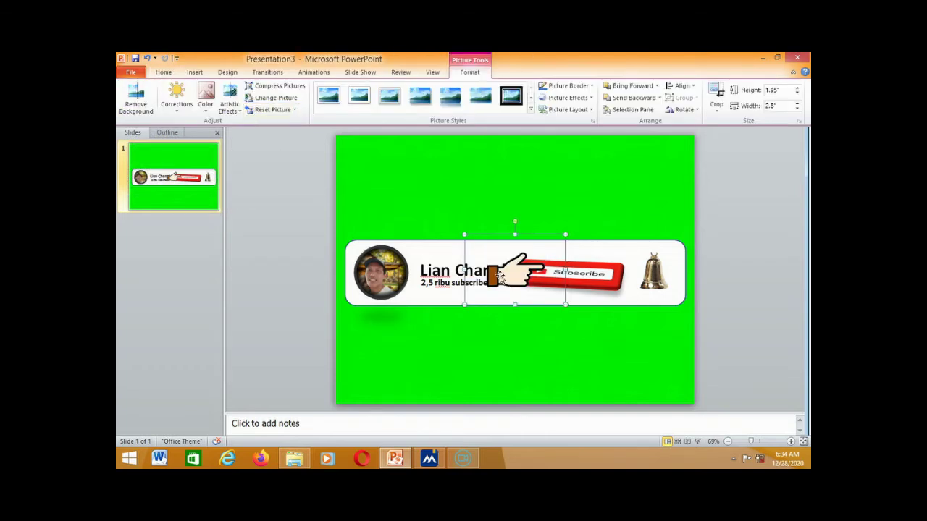
Step: Rotate the hand picture left 90° so it points upward and shrink it to 1.3" high by 1.87" wide
{"action": "left_click_drag", "start_coordinate": [515, 273], "coordinate": [517, 307]}
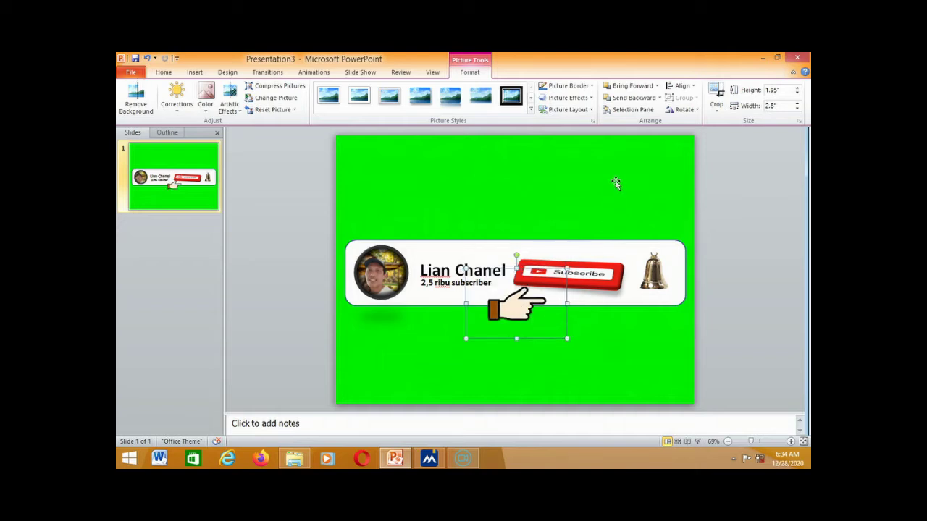
{"action": "left_click", "coordinate": [684, 109]}
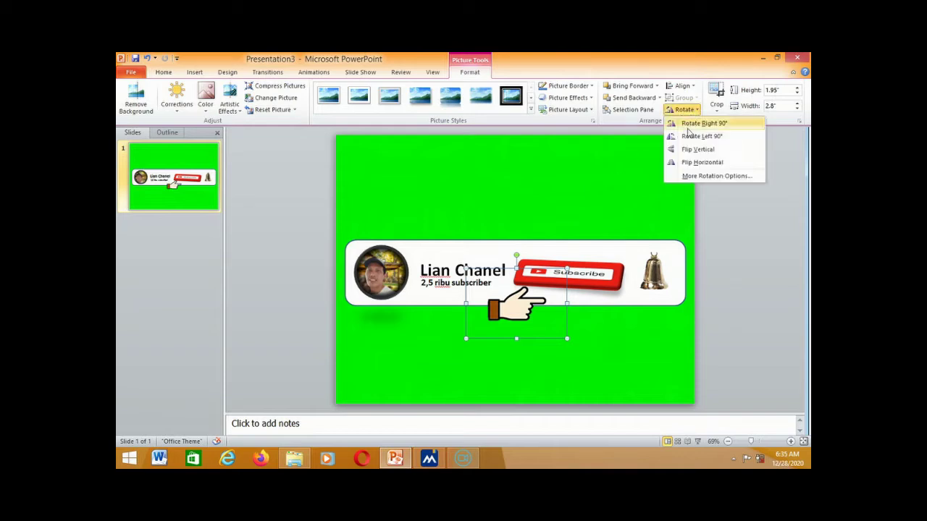
{"action": "left_click", "coordinate": [688, 137]}
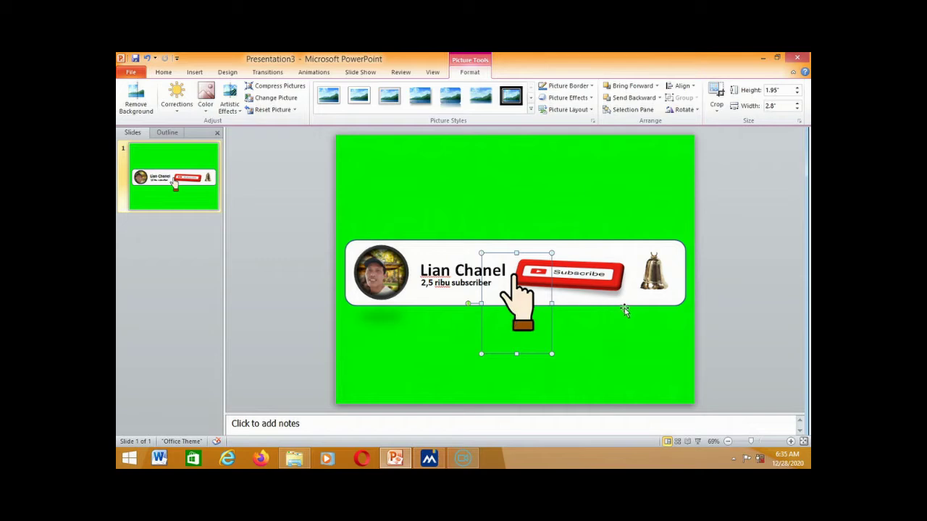
{"action": "left_click_drag", "start_coordinate": [549, 351], "coordinate": [524, 323]}
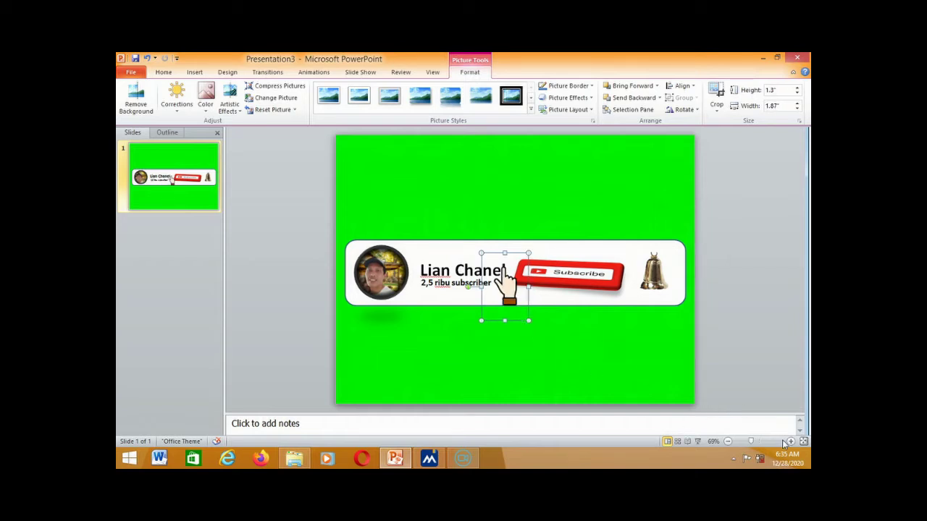
Step: Move the hand picture off the slide, just below the middle of its lower edge
{"action": "left_click_drag", "start_coordinate": [746, 441], "coordinate": [744, 441]}
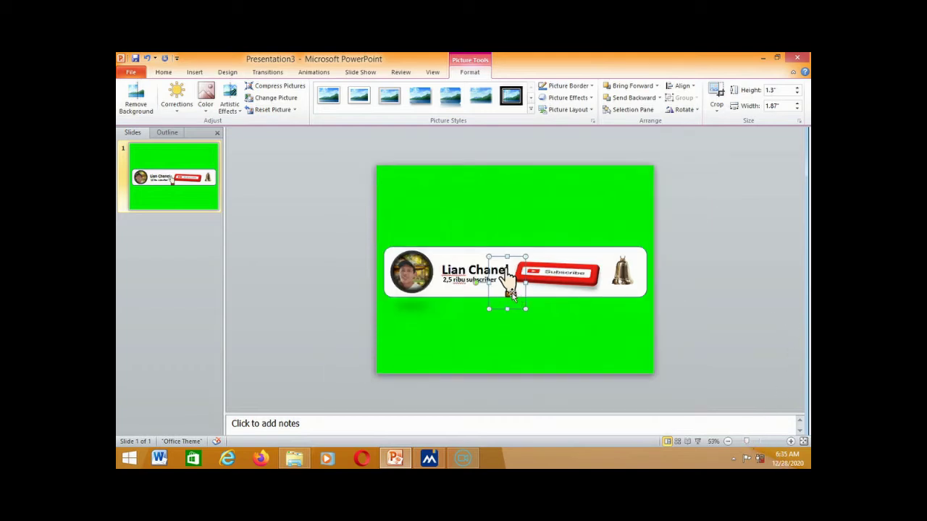
{"action": "left_click_drag", "start_coordinate": [510, 290], "coordinate": [504, 401]}
{"action": "left_click_drag", "start_coordinate": [512, 391], "coordinate": [511, 391]}
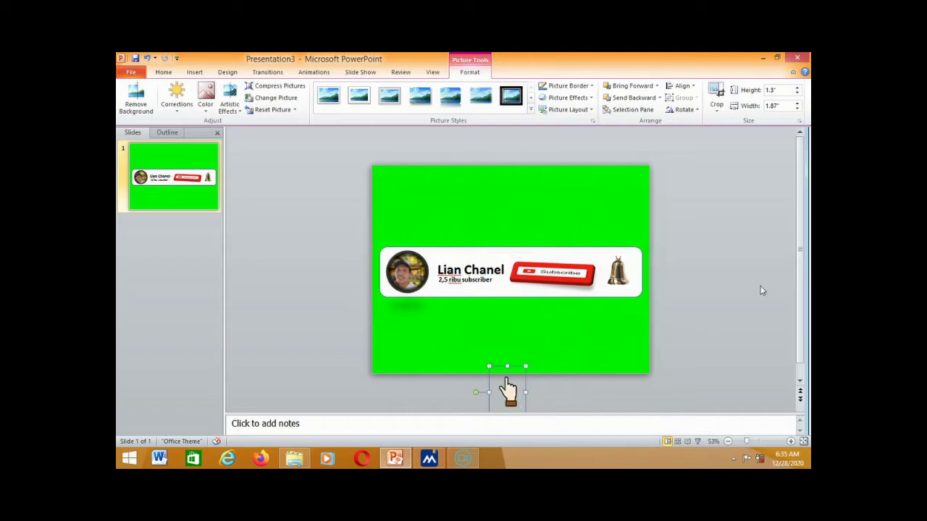
{"action": "left_click_drag", "start_coordinate": [799, 227], "coordinate": [801, 248]}
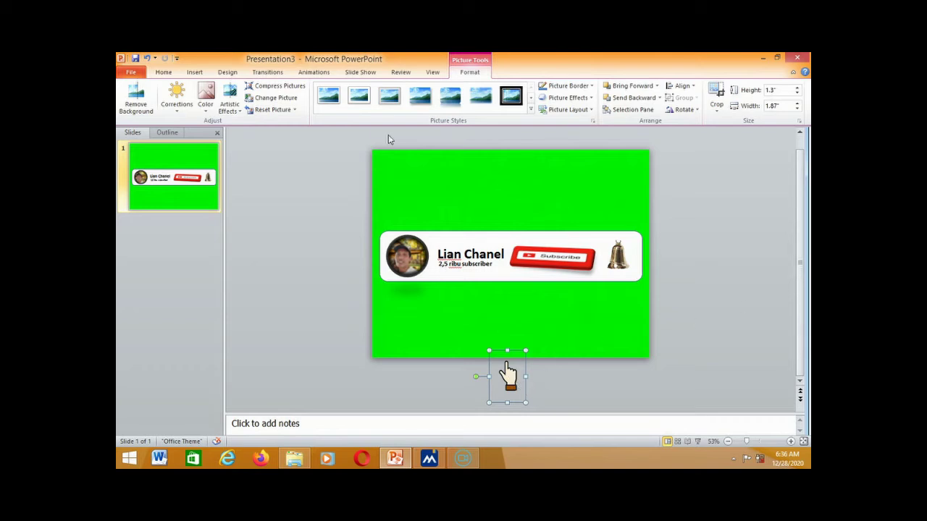
Step: Add a Lines motion path animation to the hand picture, set its direction to Up and its duration to 01.75
{"action": "left_click", "coordinate": [317, 74]}
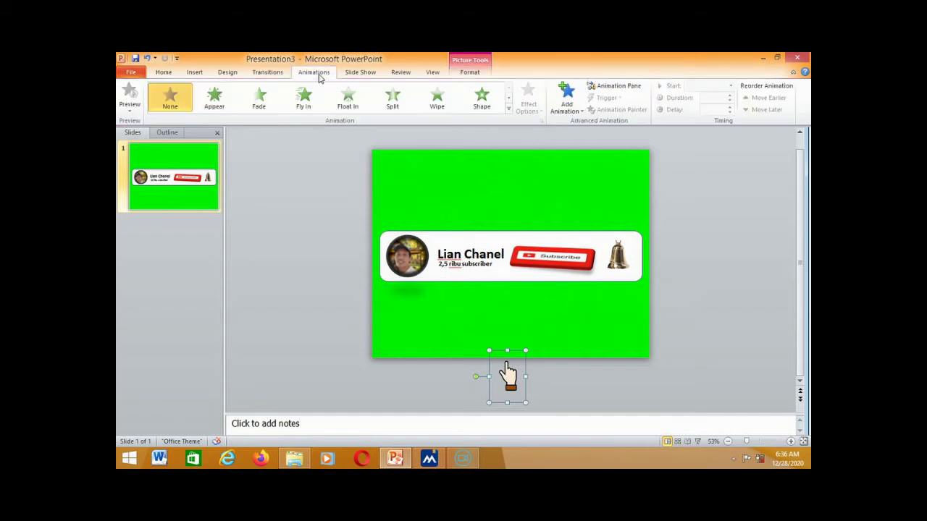
{"action": "left_click", "coordinate": [569, 97]}
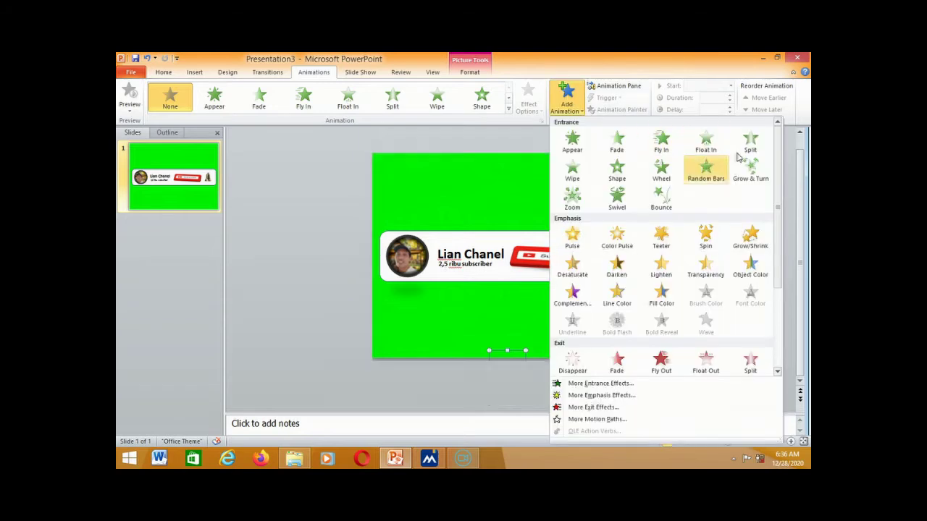
{"action": "scroll", "coordinate": [757, 292], "scroll_direction": "down", "scroll_amount": 3}
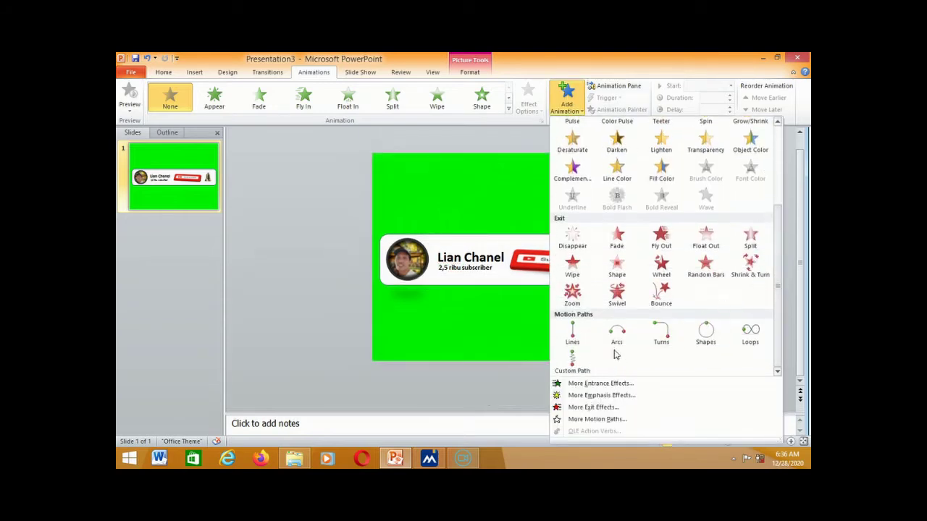
{"action": "left_click", "coordinate": [572, 333]}
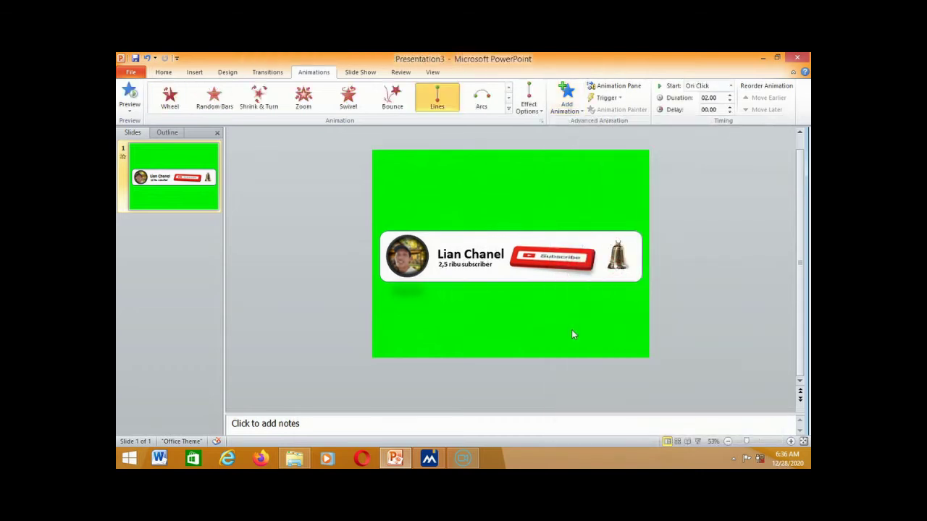
{"action": "left_click", "coordinate": [540, 100]}
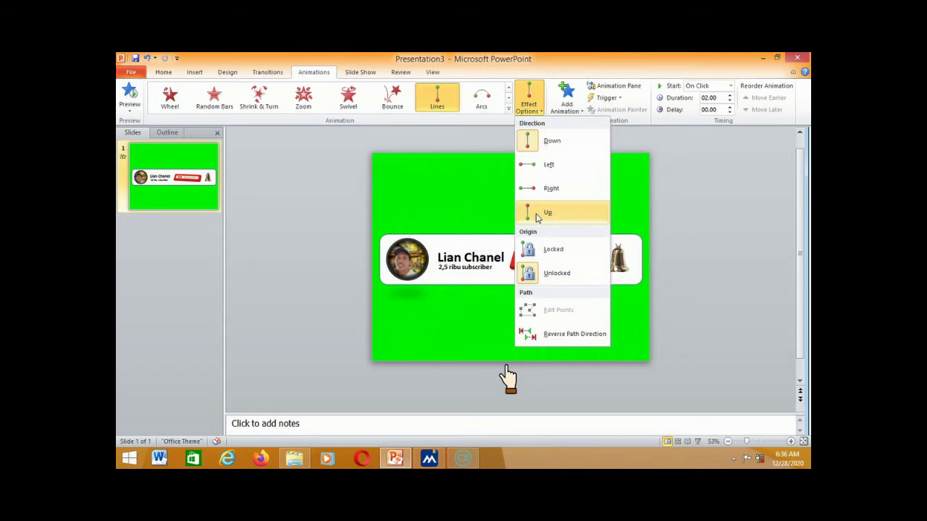
{"action": "left_click", "coordinate": [536, 216]}
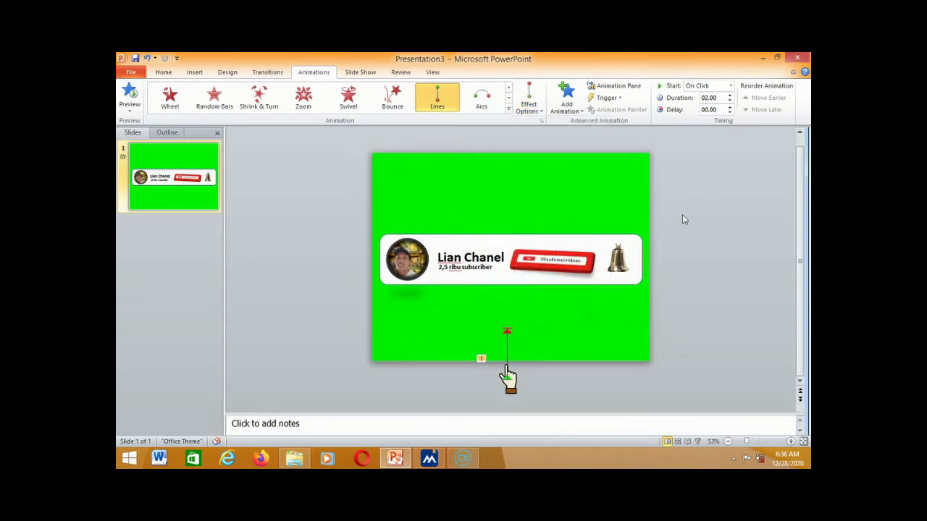
{"action": "left_click", "coordinate": [729, 102]}
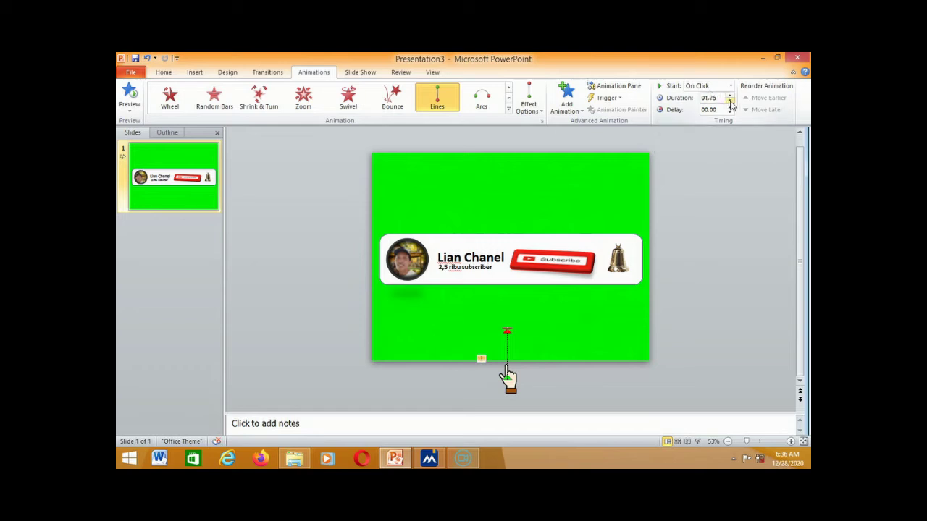
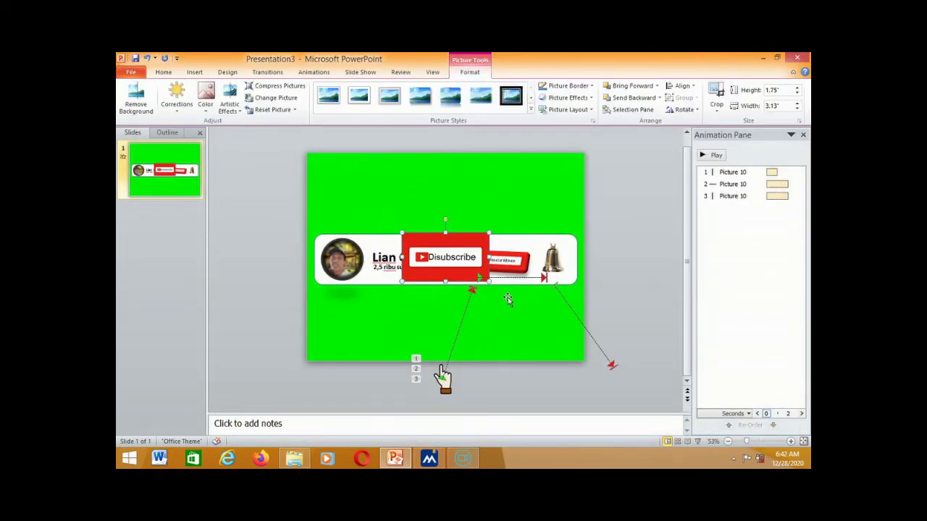
Step: Move the Disubscribe picture above the white bar and apply the tilted, beveled picture style with rounded corners
{"action": "left_click_drag", "start_coordinate": [454, 262], "coordinate": [480, 198]}
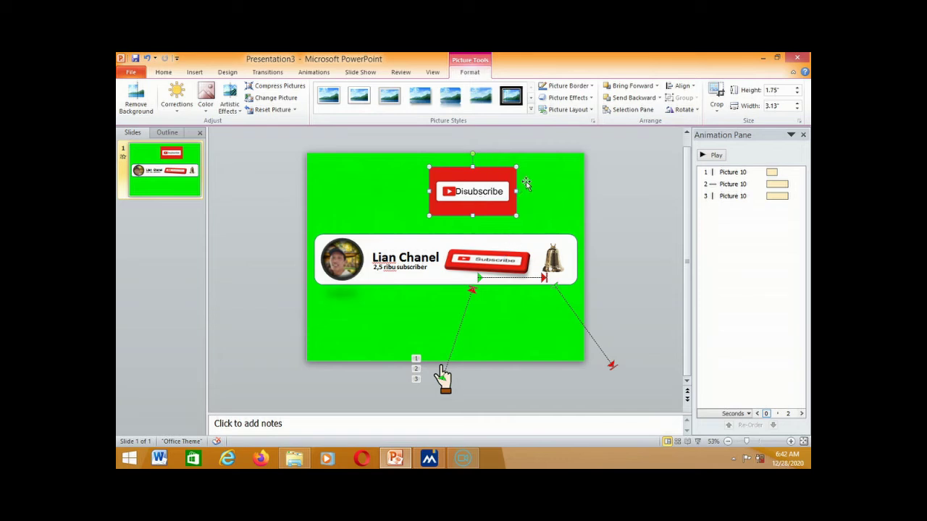
{"action": "left_click", "coordinate": [532, 99]}
{"action": "left_click", "coordinate": [531, 101]}
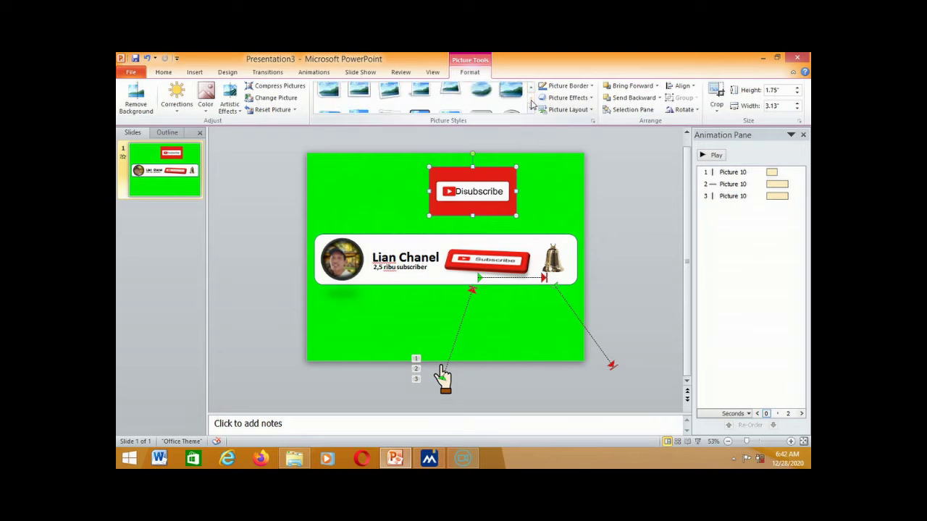
{"action": "left_click", "coordinate": [328, 98]}
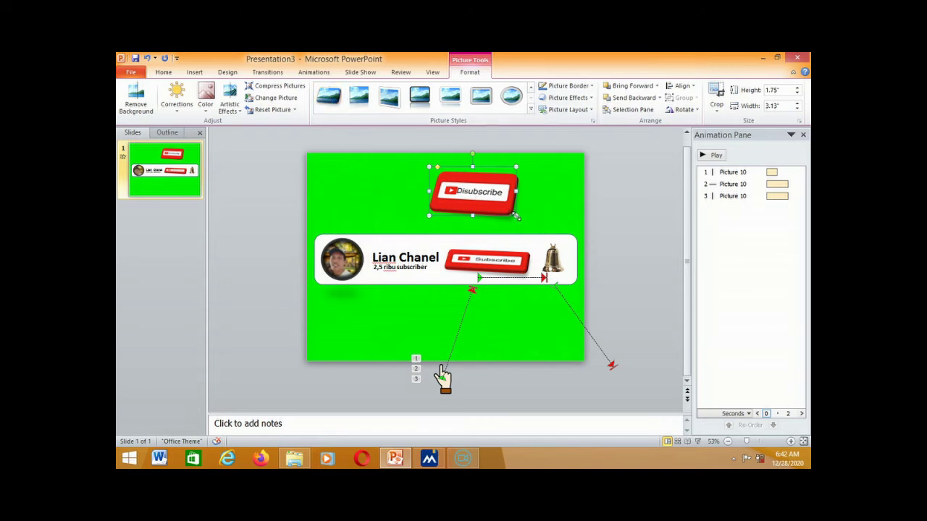
Step: Resize the Disubscribe picture to 1.17" high by 3.33" wide and position it above the Subscribe button
{"action": "left_click_drag", "start_coordinate": [514, 193], "coordinate": [475, 198]}
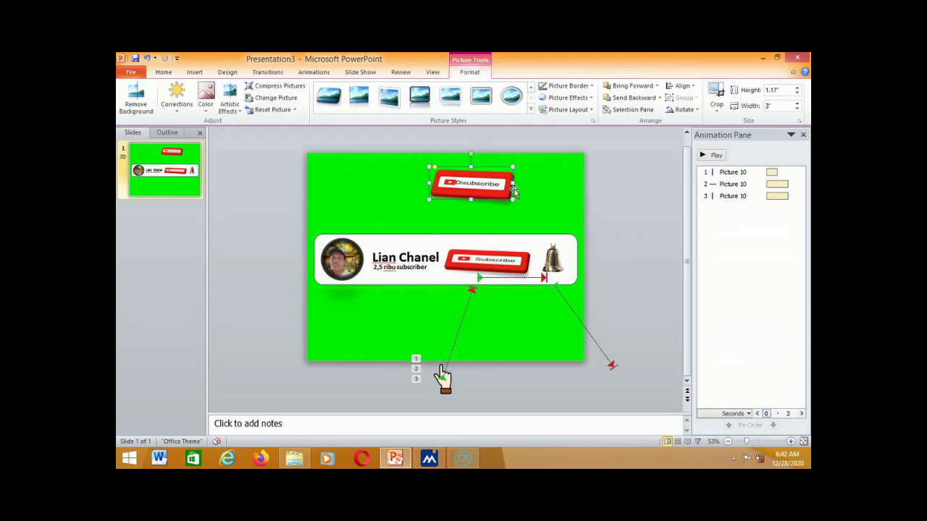
{"action": "left_click_drag", "start_coordinate": [511, 183], "coordinate": [521, 183]}
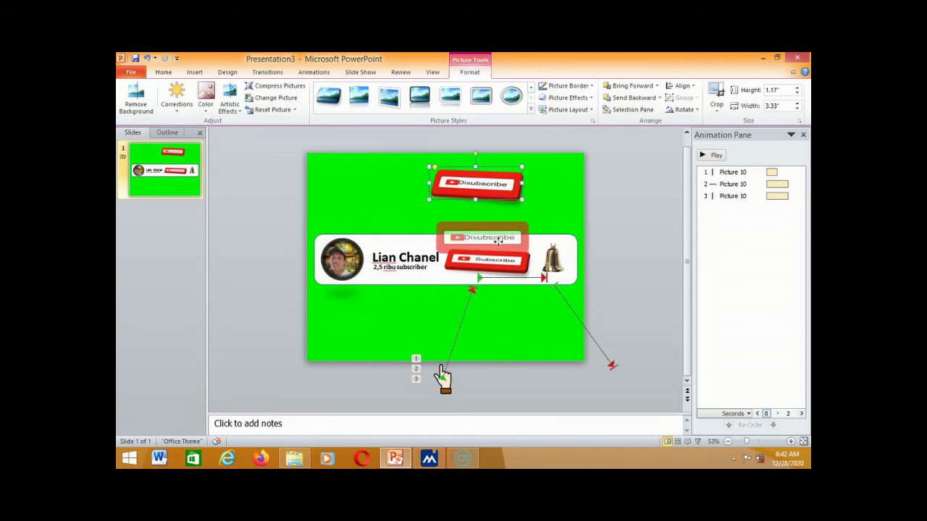
{"action": "left_click_drag", "start_coordinate": [498, 252], "coordinate": [511, 199]}
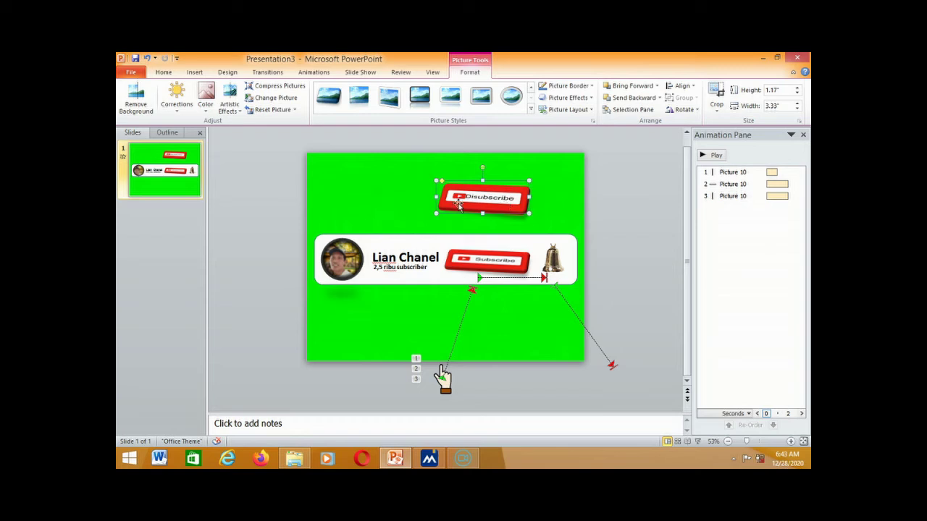
Step: Turn the Disubscribe picture gray with Saturation: 0% and shift it slightly closer to the Subscribe button
{"action": "left_click", "coordinate": [202, 107]}
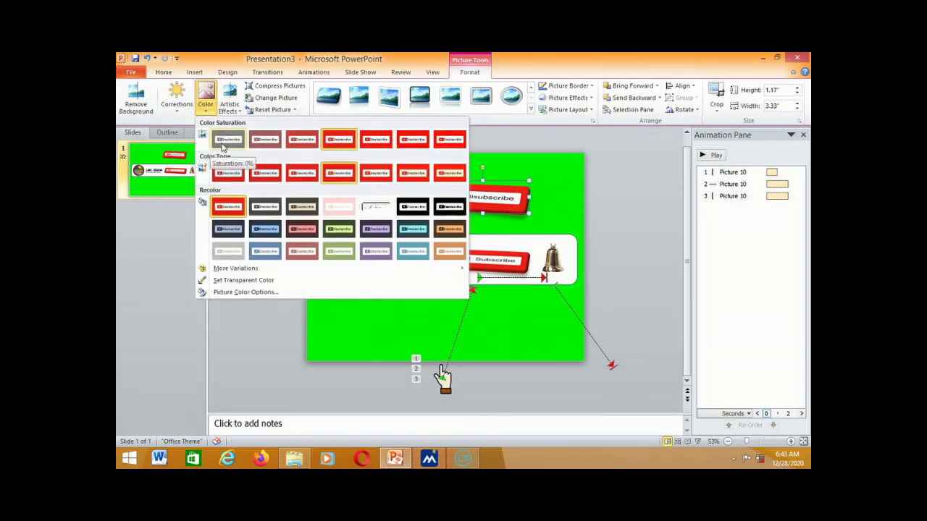
{"action": "left_click", "coordinate": [224, 143]}
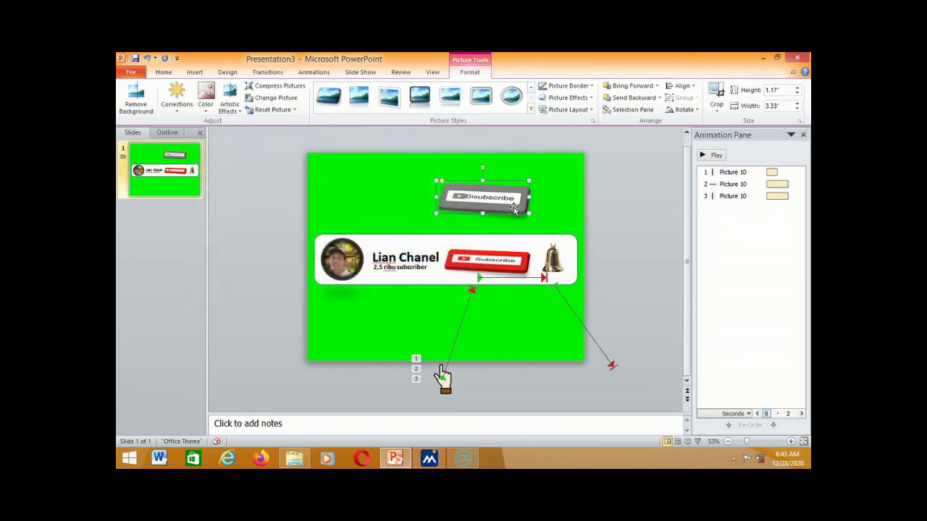
{"action": "mouse_move", "coordinate": [497, 203]}
{"action": "left_mouse_down"}
{"action": "mouse_move", "coordinate": [511, 265]}
{"action": "mouse_move", "coordinate": [505, 209]}
{"action": "left_mouse_up"}
Step: Reduce the gray Disubscribe picture's height to 0.96" and place it on the white bar so it covers the red Subscribe button
{"action": "left_click", "coordinate": [500, 266]}
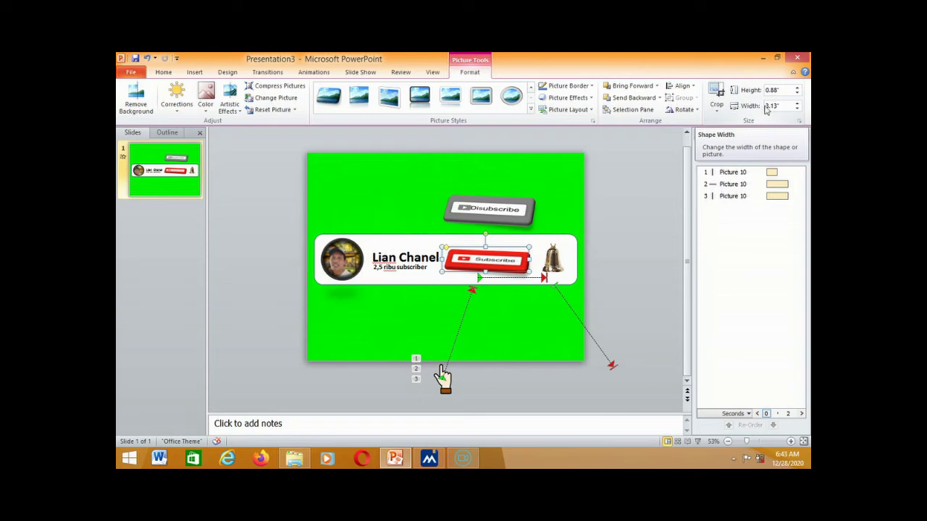
{"action": "left_click", "coordinate": [520, 208]}
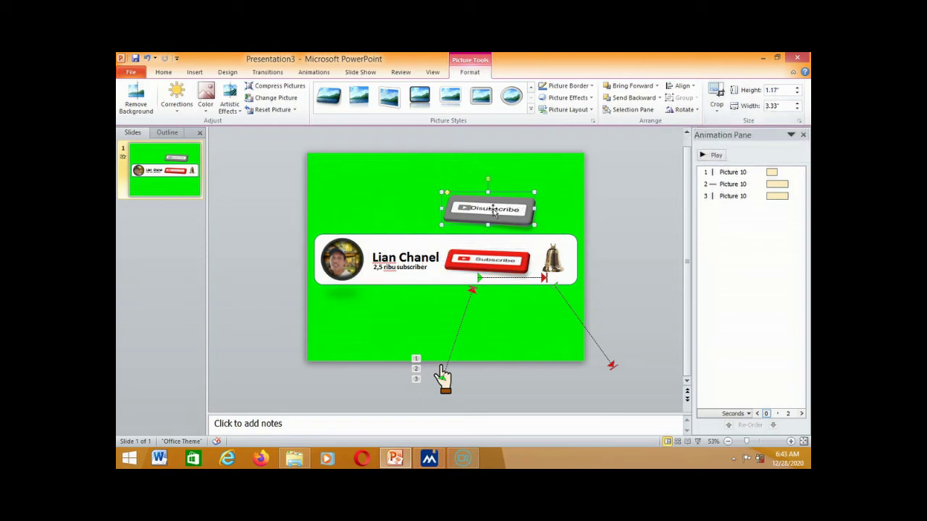
{"action": "left_click_drag", "start_coordinate": [492, 212], "coordinate": [496, 258]}
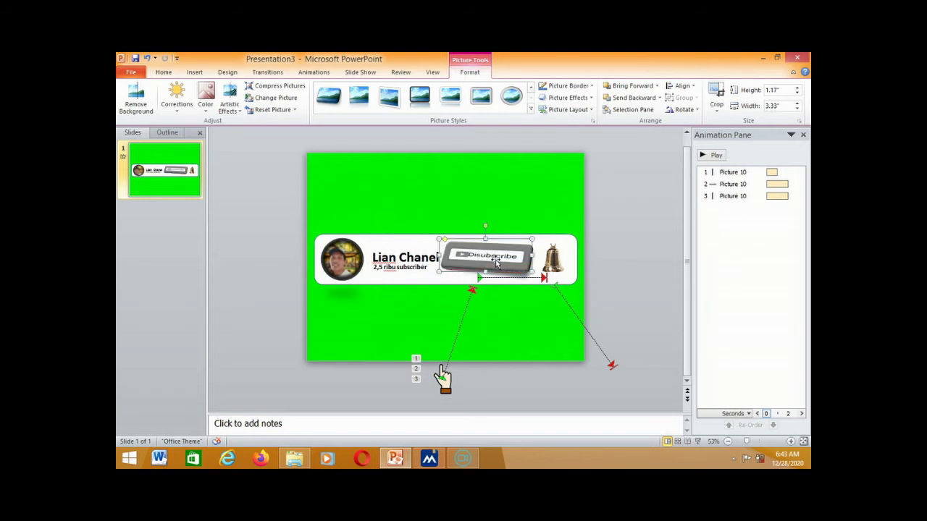
{"action": "left_click_drag", "start_coordinate": [495, 264], "coordinate": [494, 267]}
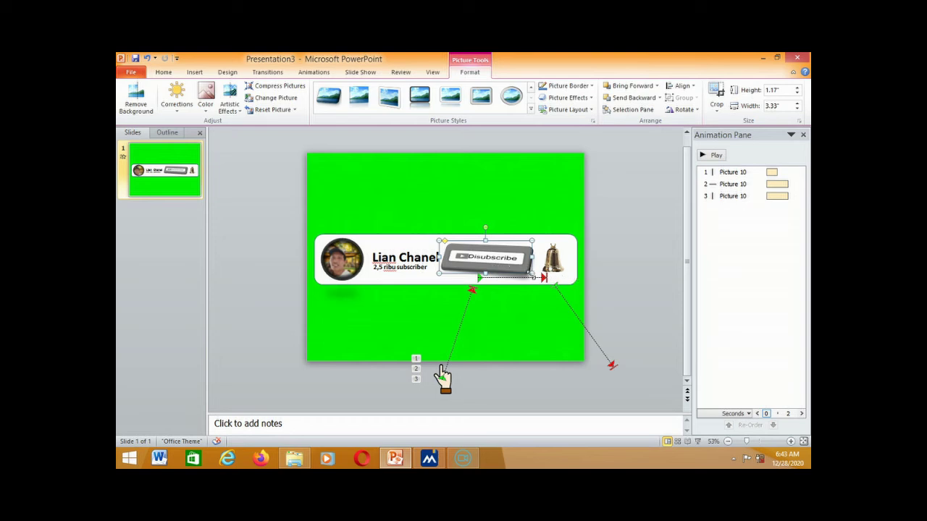
{"action": "left_click_drag", "start_coordinate": [515, 269], "coordinate": [512, 236]}
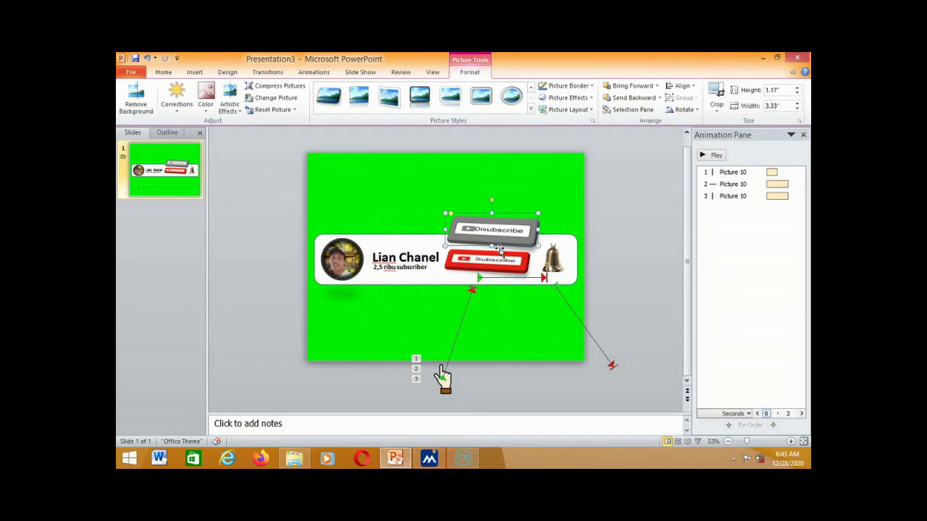
{"action": "mouse_move", "coordinate": [494, 247]}
{"action": "left_mouse_down"}
{"action": "mouse_move", "coordinate": [515, 241]}
{"action": "mouse_move", "coordinate": [498, 253]}
{"action": "left_mouse_up"}
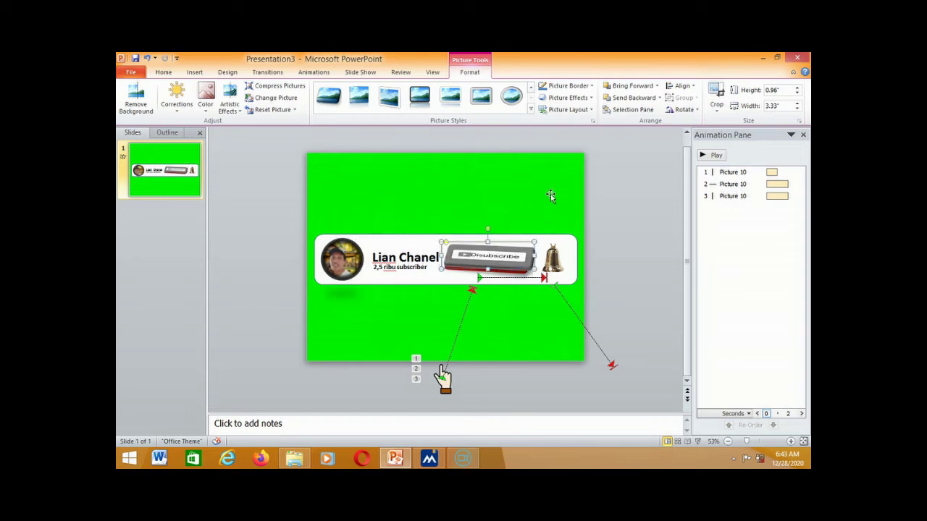
{"action": "key", "text": "Left"}
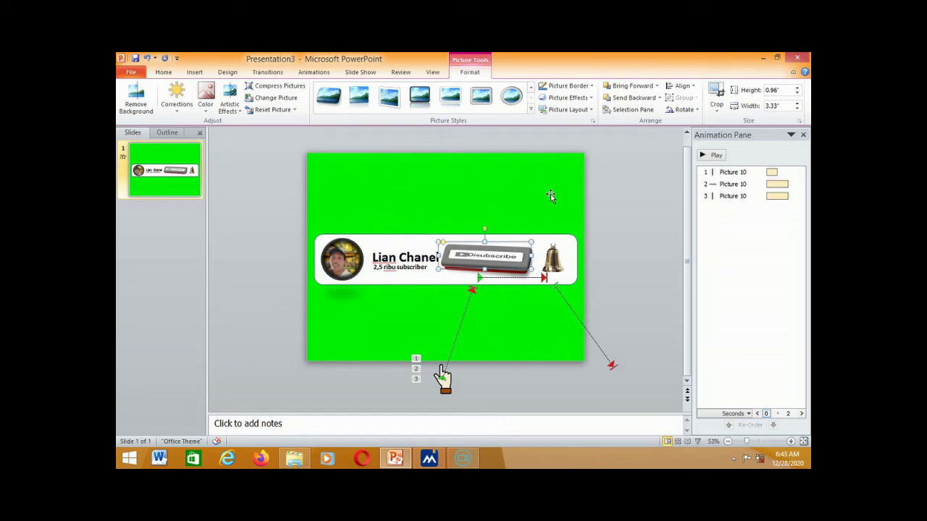
{"action": "key", "text": "Down"}
{"action": "key", "text": "Down"}
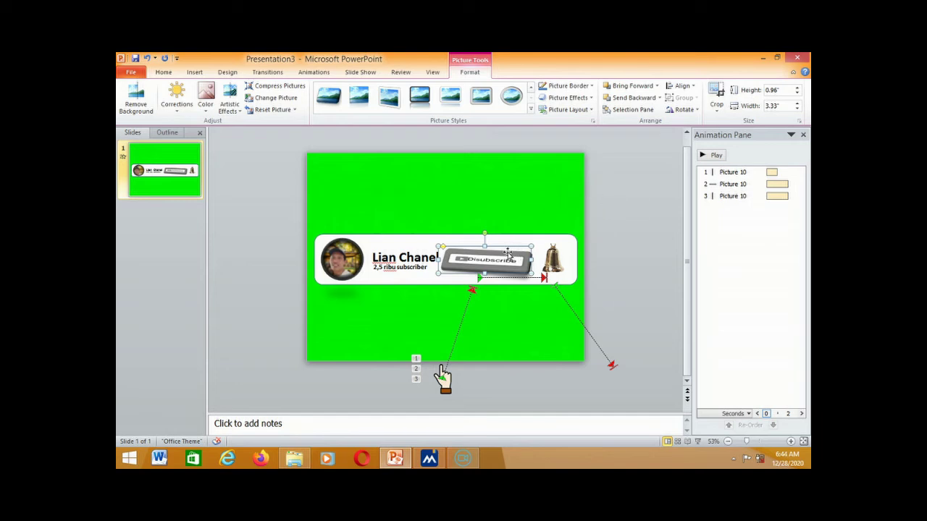
Step: Insert the bell picture "download (1)" from the video2 folder as a second bell
{"action": "left_click", "coordinate": [551, 268]}
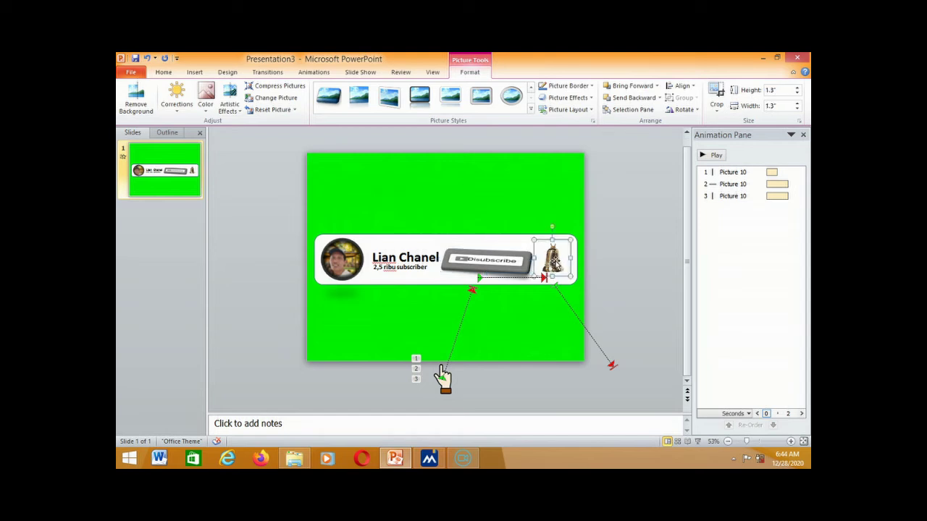
{"action": "left_click", "coordinate": [194, 72]}
{"action": "left_click", "coordinate": [161, 94]}
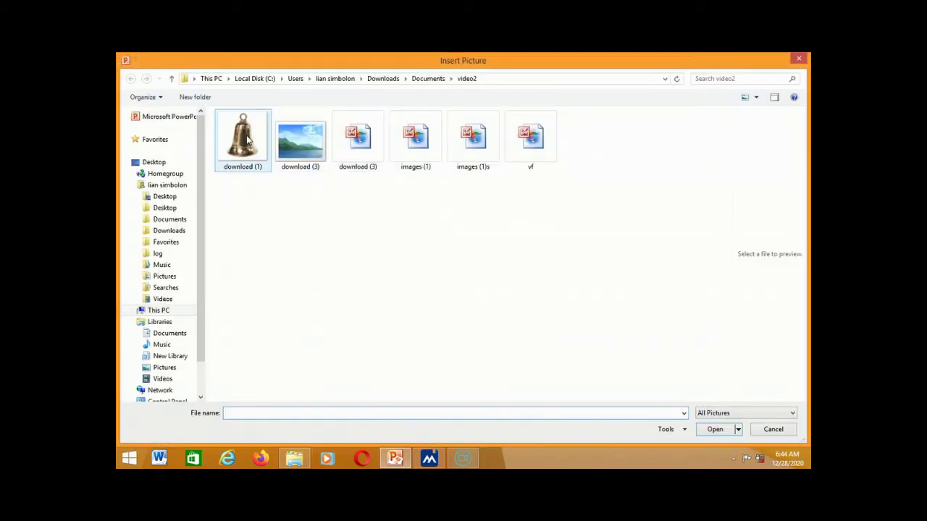
{"action": "left_click", "coordinate": [246, 139]}
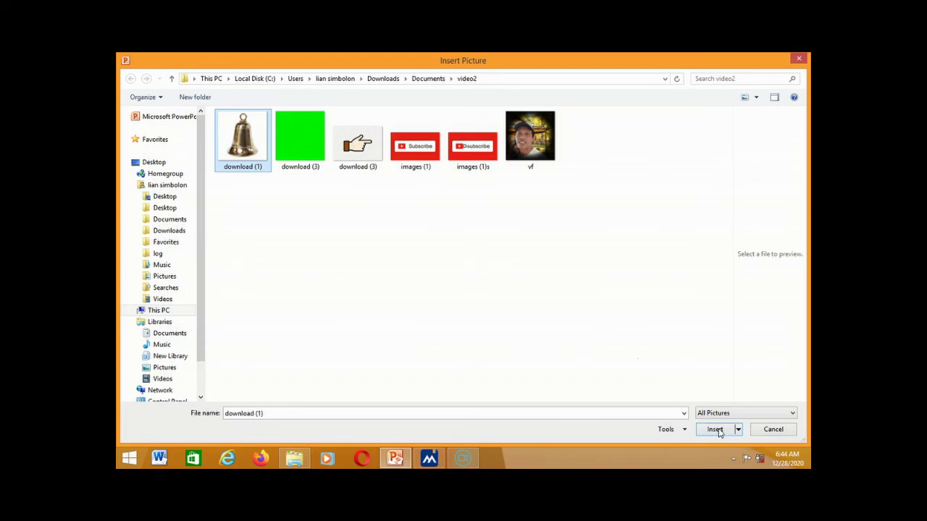
{"action": "left_click", "coordinate": [719, 431]}
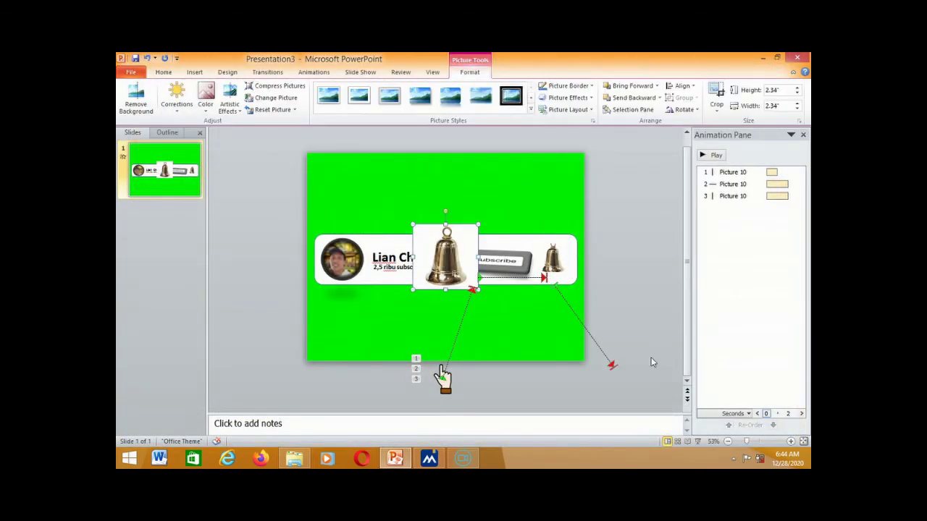
Step: Set the new bell picture's color saturation to 0% and remove its background
{"action": "left_click", "coordinate": [182, 107]}
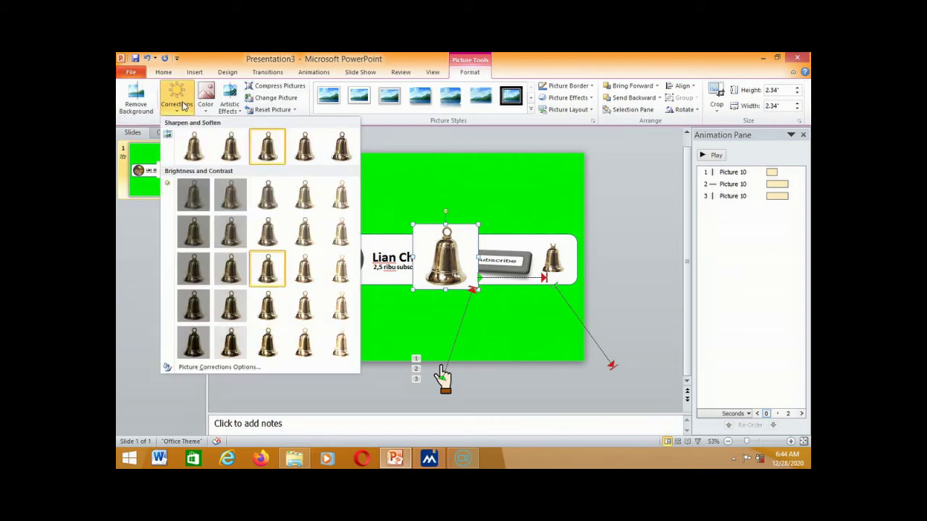
{"action": "left_click", "coordinate": [206, 105]}
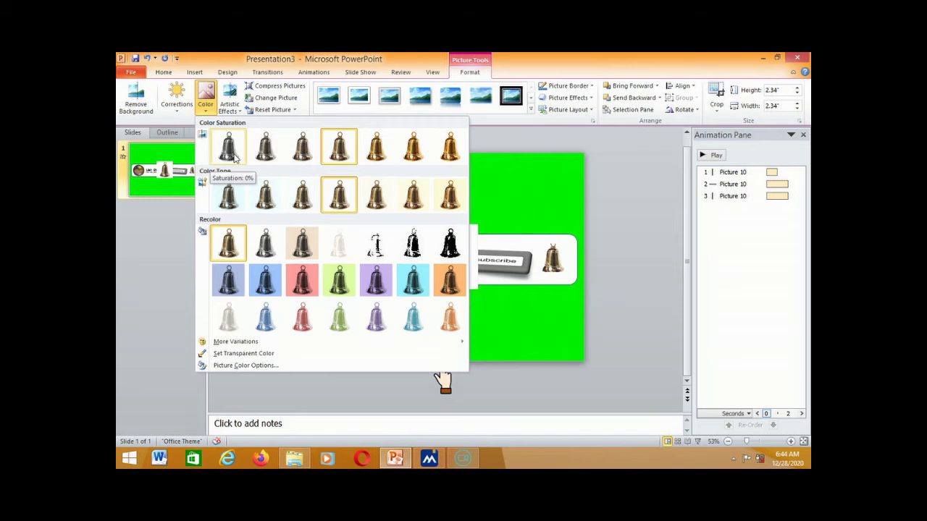
{"action": "left_click", "coordinate": [234, 155]}
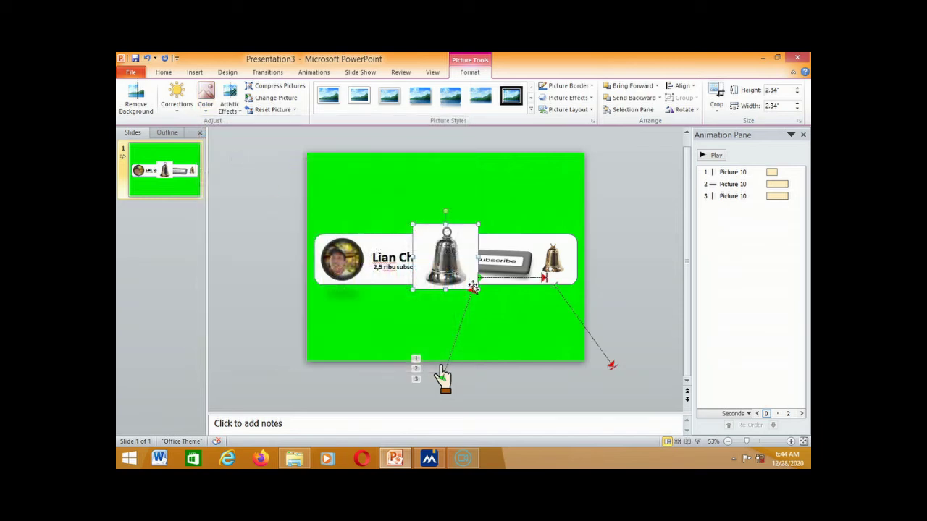
{"action": "left_click", "coordinate": [144, 115]}
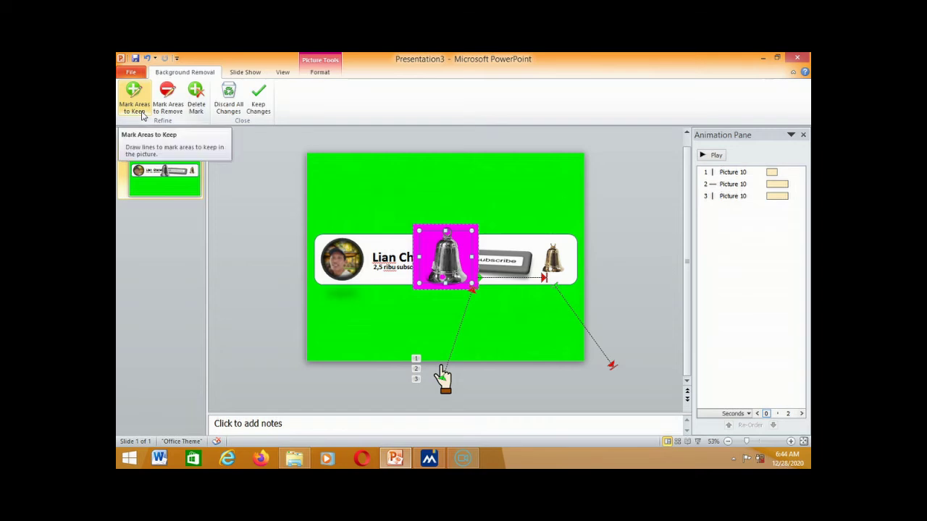
{"action": "left_click", "coordinate": [259, 98]}
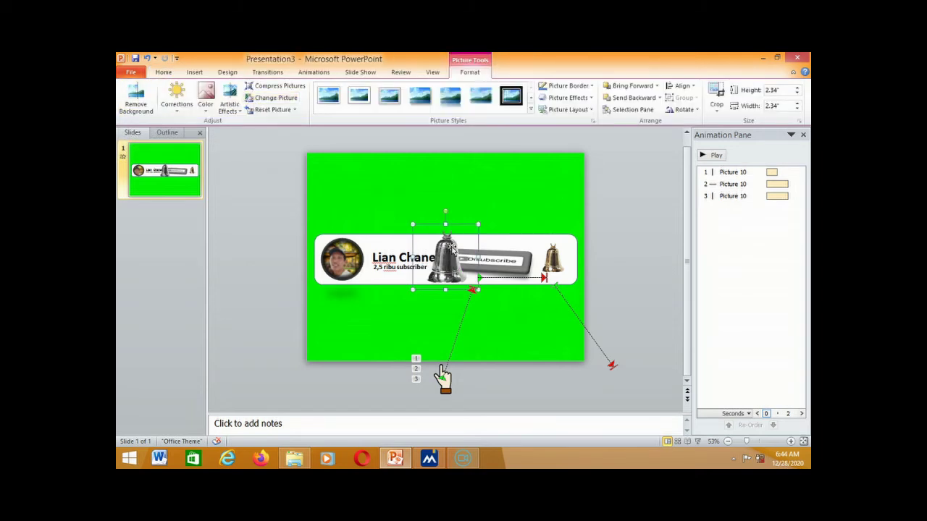
Step: Shrink the gray bell picture to 1.41" high and wide and place it over the golden bell on the white bar
{"action": "left_click_drag", "start_coordinate": [490, 277], "coordinate": [568, 223]}
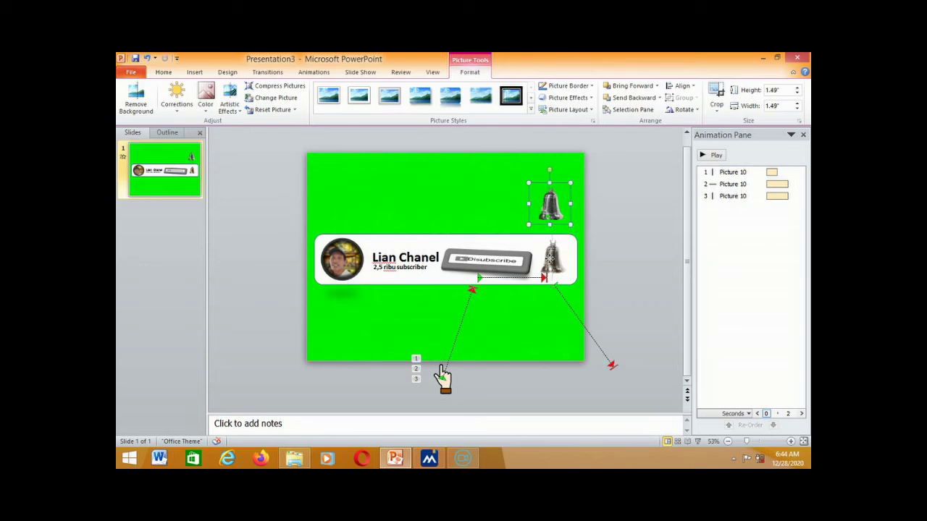
{"action": "left_click_drag", "start_coordinate": [551, 204], "coordinate": [575, 233]}
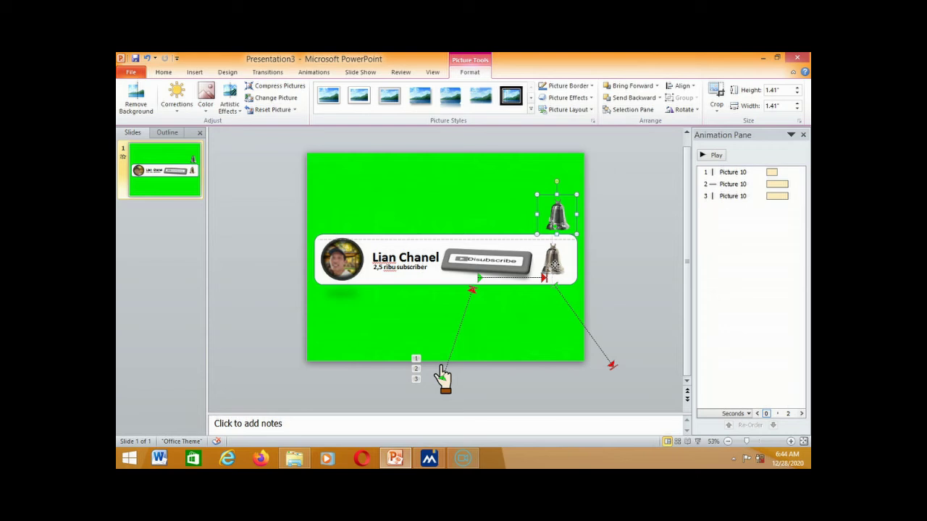
{"action": "key", "text": "ctrl+z"}
{"action": "key", "text": "ctrl+z"}
{"action": "left_click", "coordinate": [593, 252]}
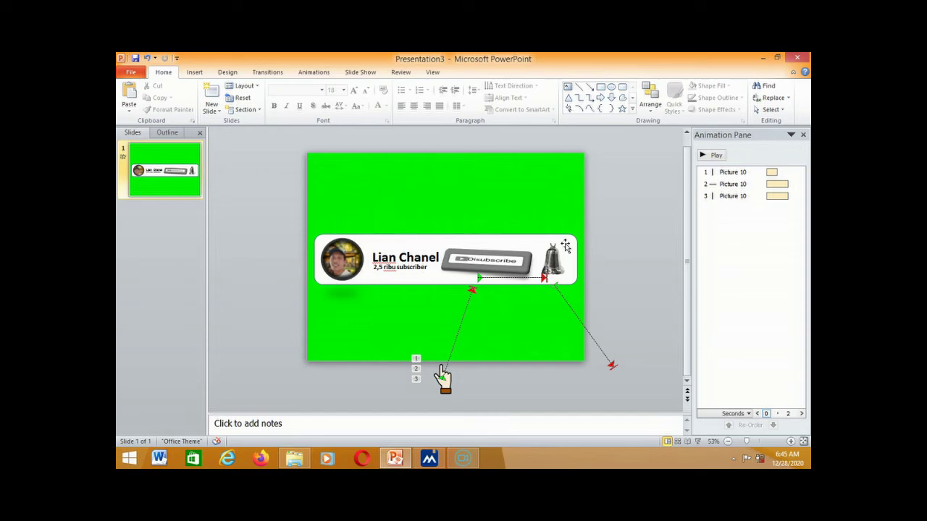
Step: Apply the Fade entrance animation to the gray Disubscribe picture and the gray bell, and preview the slide's animations
{"action": "left_click", "coordinate": [496, 265]}
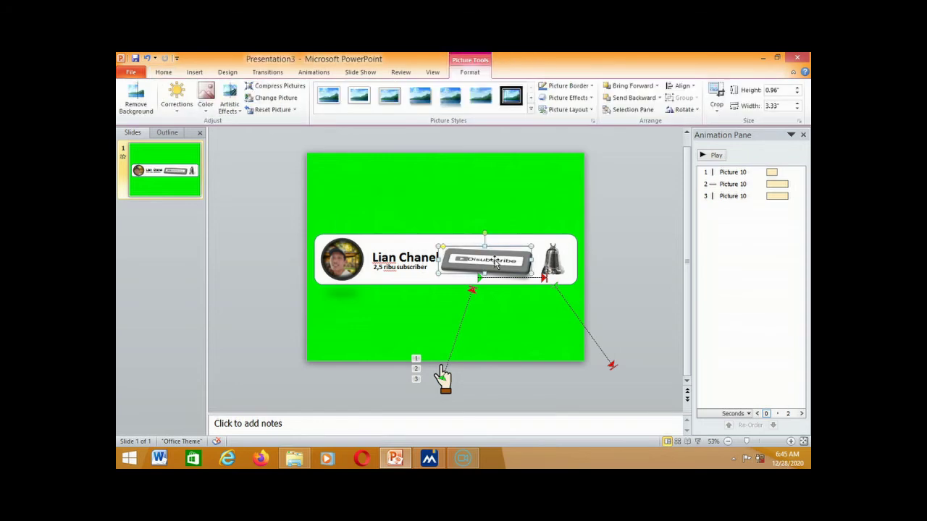
{"action": "left_click", "coordinate": [315, 74]}
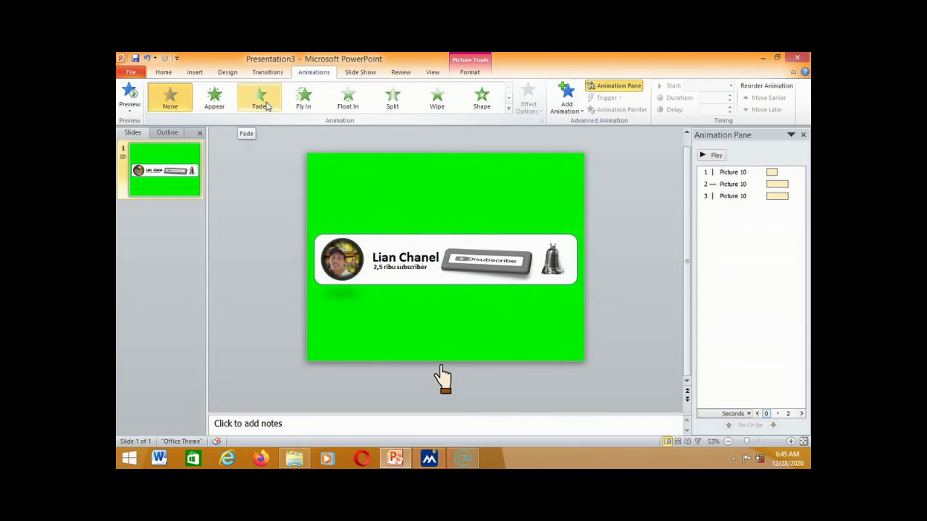
{"action": "left_click", "coordinate": [262, 100]}
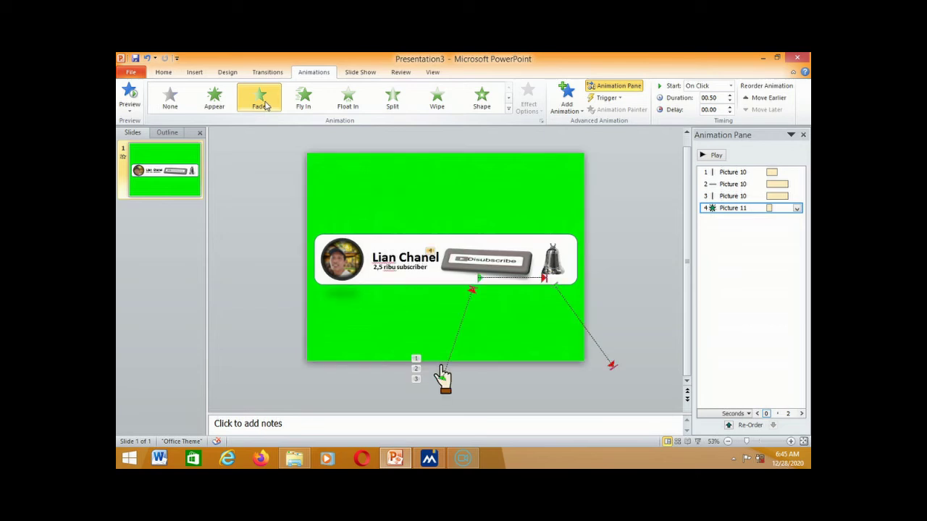
{"action": "left_click", "coordinate": [556, 268]}
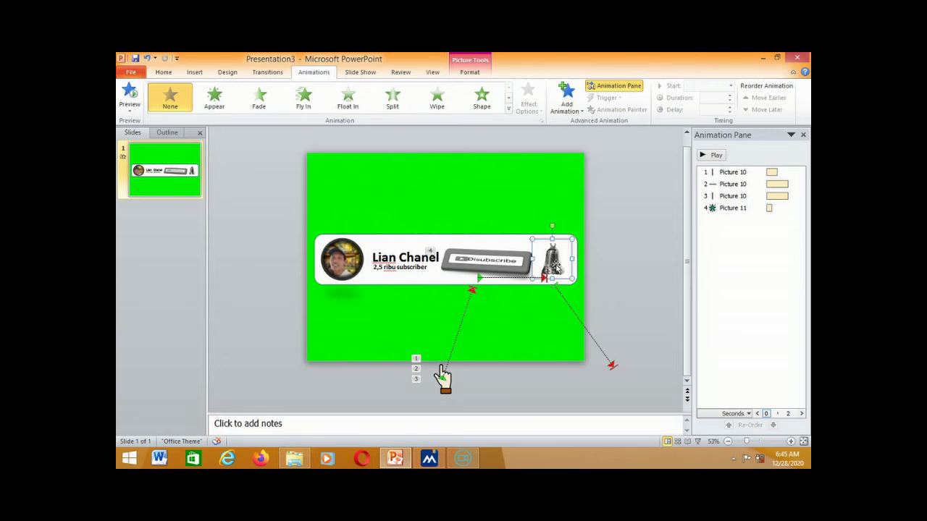
{"action": "left_click", "coordinate": [261, 102]}
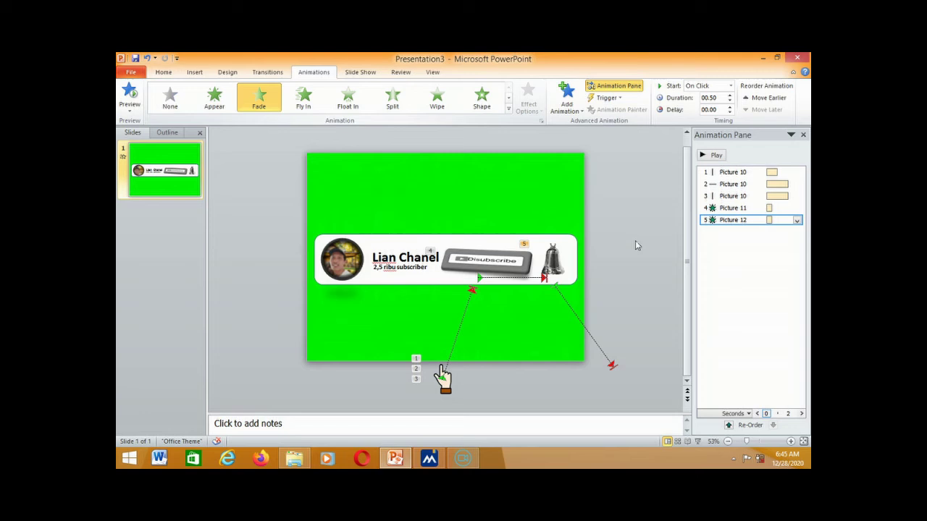
{"action": "left_click", "coordinate": [715, 156]}
Step: Reorder the Disubscribe fade to second and the gray bell's fade to fourth in the animation sequence, and preview it
{"action": "left_click", "coordinate": [491, 262]}
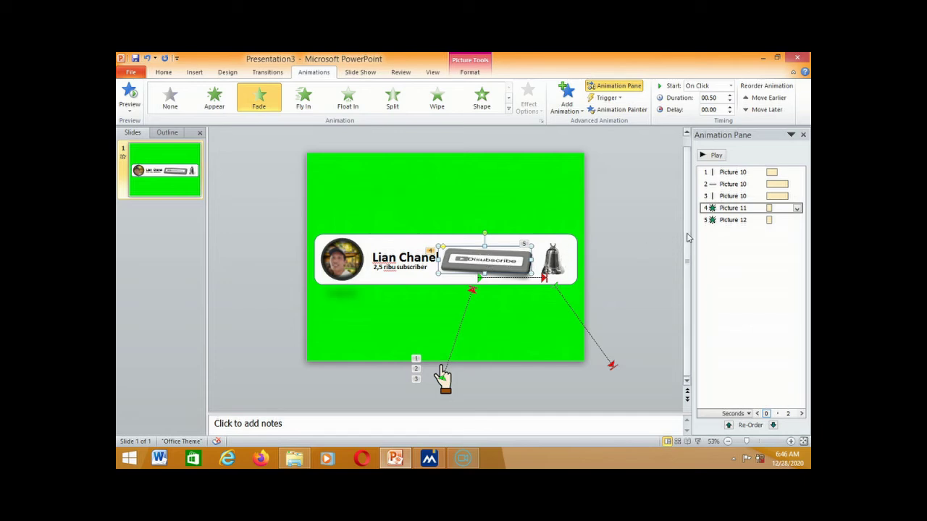
{"action": "left_click_drag", "start_coordinate": [727, 211], "coordinate": [727, 179]}
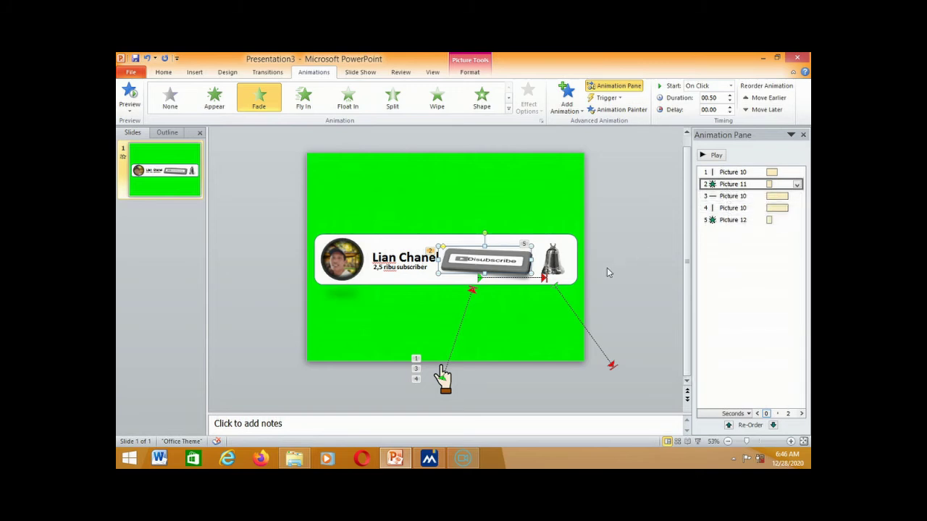
{"action": "left_click", "coordinate": [556, 265]}
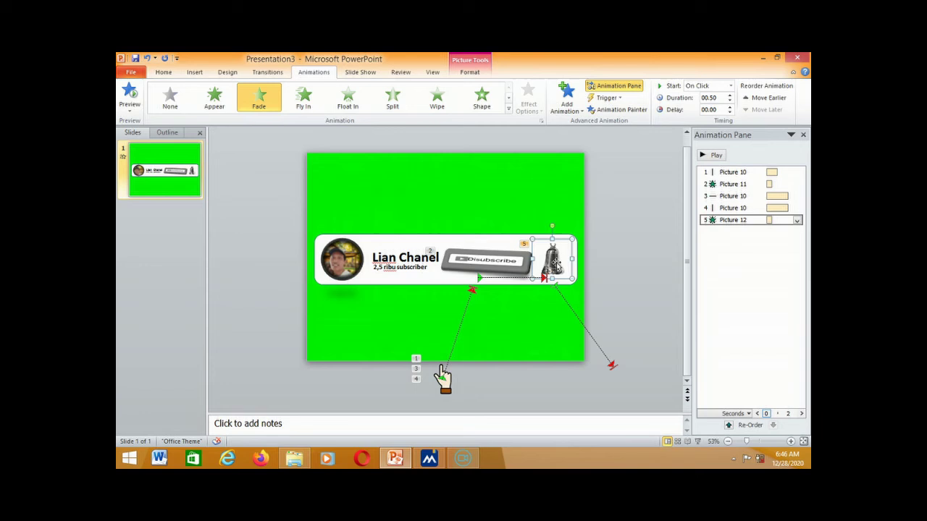
{"action": "left_click", "coordinate": [720, 223]}
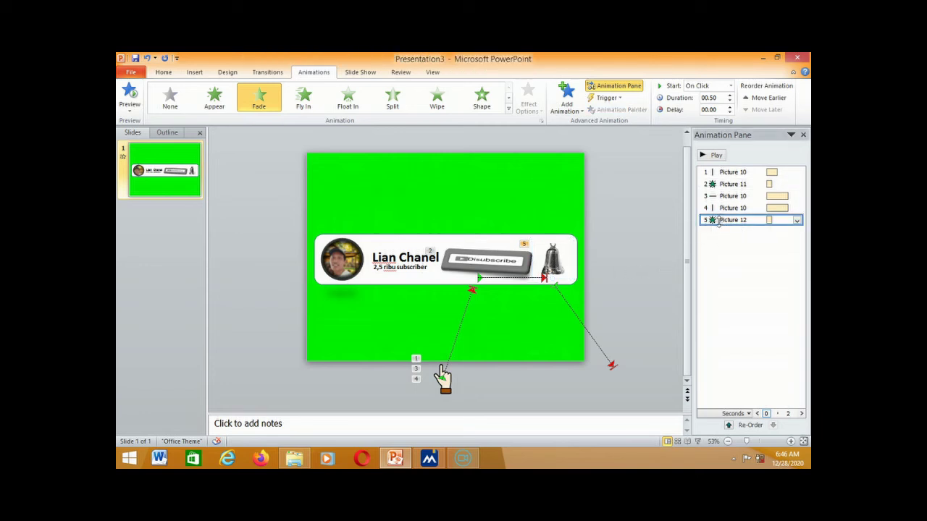
{"action": "left_click_drag", "start_coordinate": [717, 222], "coordinate": [722, 211]}
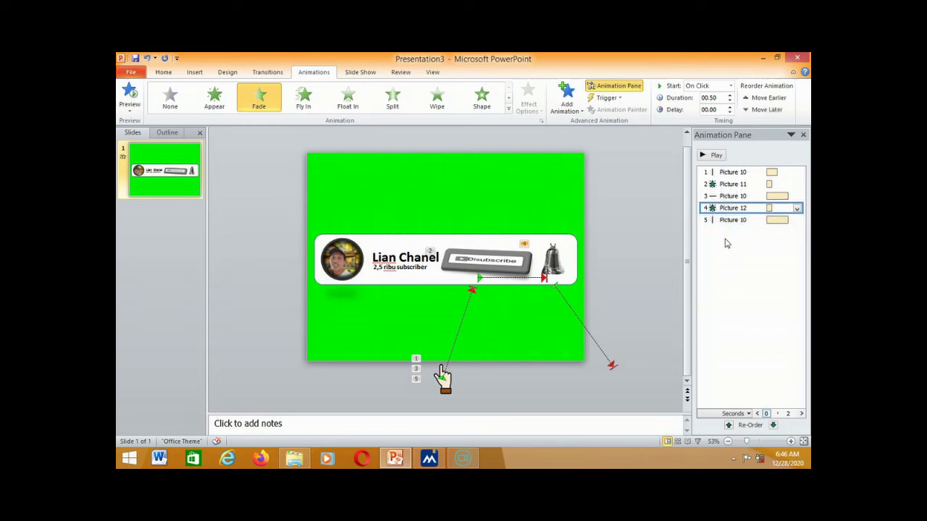
{"action": "left_click", "coordinate": [715, 156]}
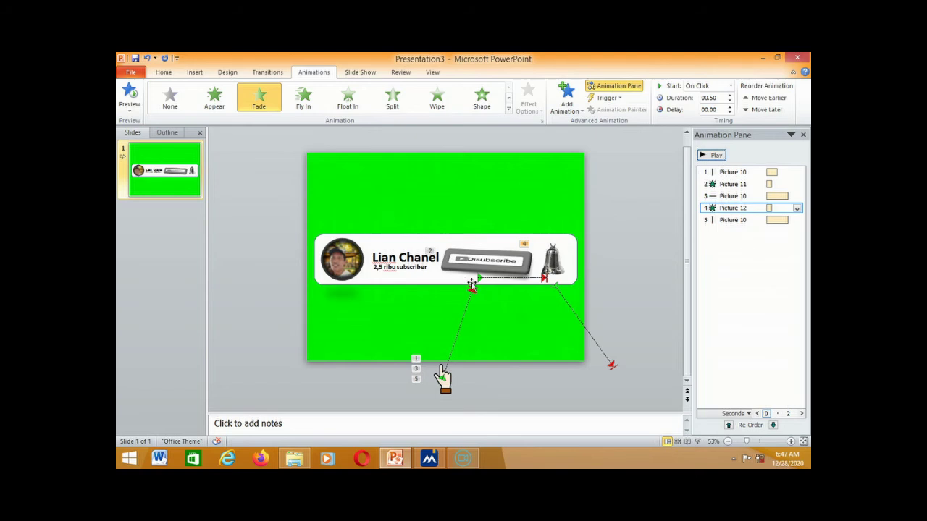
Step: Set the duration of the hand's first motion path, leading up to the Disubscribe button, to 00.50
{"action": "left_click", "coordinate": [463, 321]}
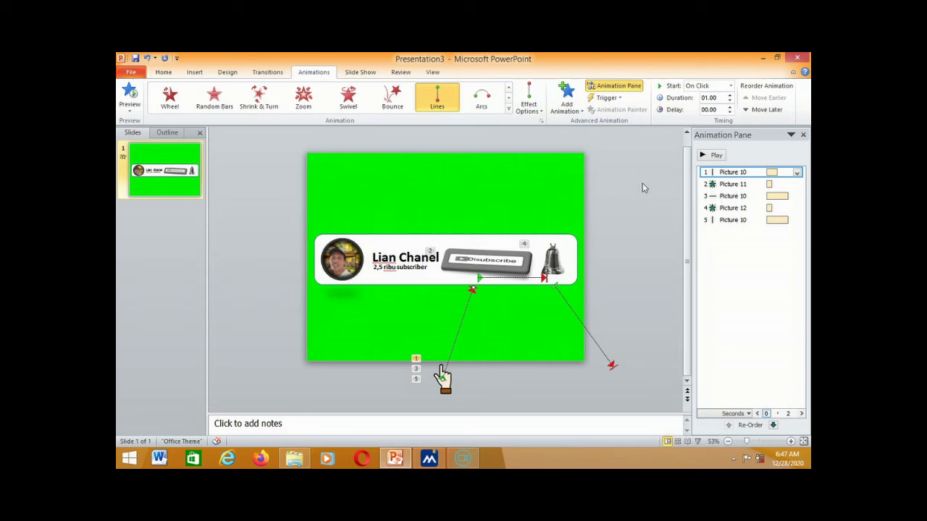
{"action": "left_click", "coordinate": [729, 94]}
{"action": "left_click", "coordinate": [730, 95]}
{"action": "left_click", "coordinate": [730, 95]}
{"action": "left_click", "coordinate": [730, 95]}
{"action": "left_click", "coordinate": [730, 95]}
{"action": "left_click", "coordinate": [731, 103]}
{"action": "left_click", "coordinate": [730, 103]}
{"action": "left_click", "coordinate": [730, 103]}
{"action": "left_click", "coordinate": [730, 103]}
{"action": "left_click", "coordinate": [731, 103]}
{"action": "left_click", "coordinate": [731, 103]}
{"action": "left_click", "coordinate": [730, 102]}
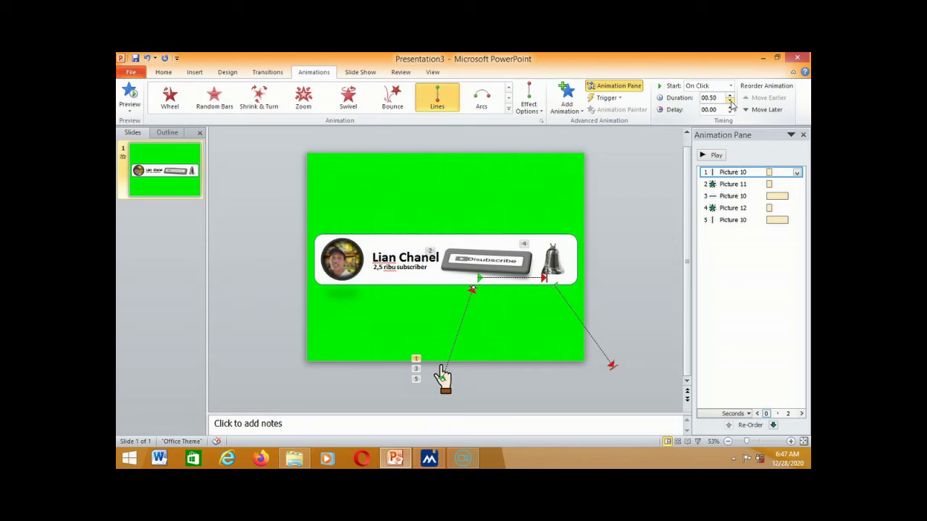
Step: Set the duration of the hand's horizontal motion path, from the Disubscribe button to the bell, to 00.50
{"action": "left_click", "coordinate": [527, 285]}
{"action": "left_click", "coordinate": [528, 281]}
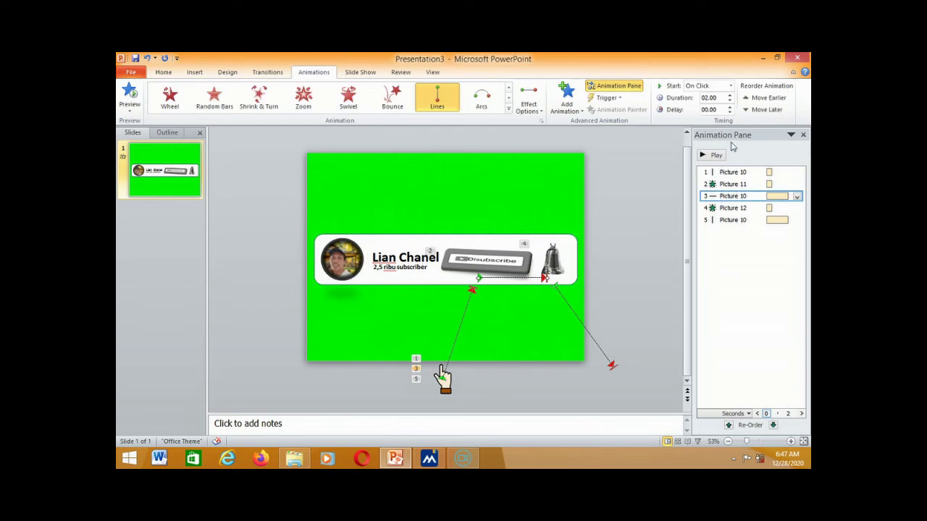
{"action": "left_click", "coordinate": [729, 102]}
{"action": "left_click", "coordinate": [729, 102]}
{"action": "left_click", "coordinate": [729, 102]}
{"action": "left_click", "coordinate": [729, 102]}
{"action": "left_click", "coordinate": [729, 102]}
{"action": "left_click", "coordinate": [729, 102]}
Step: Set the duration of the hand's exit motion path, leading off the slide, to 00.50 and preview the animations
{"action": "left_click", "coordinate": [572, 310]}
{"action": "left_click", "coordinate": [729, 102]}
{"action": "left_click", "coordinate": [730, 102]}
{"action": "left_click", "coordinate": [730, 102]}
{"action": "left_click", "coordinate": [730, 102]}
{"action": "left_click", "coordinate": [730, 102]}
{"action": "left_click", "coordinate": [730, 102]}
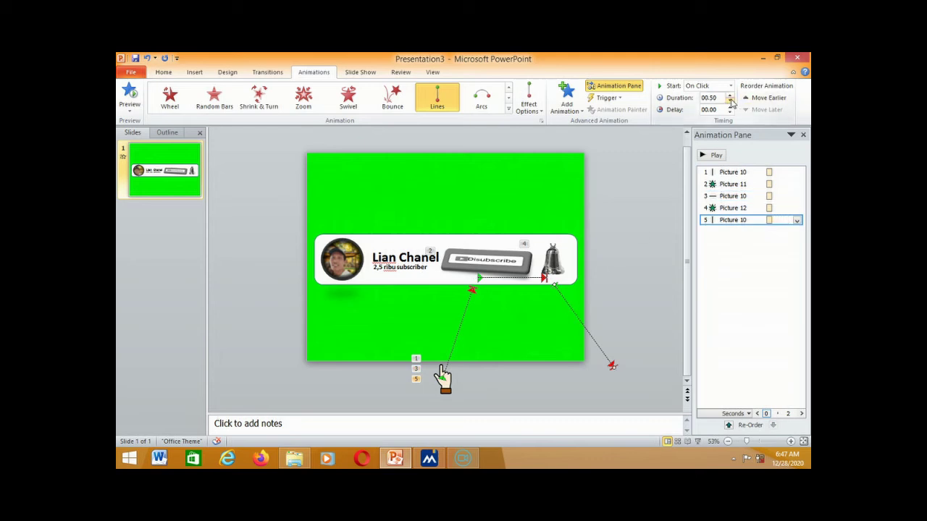
{"action": "left_click", "coordinate": [715, 155]}
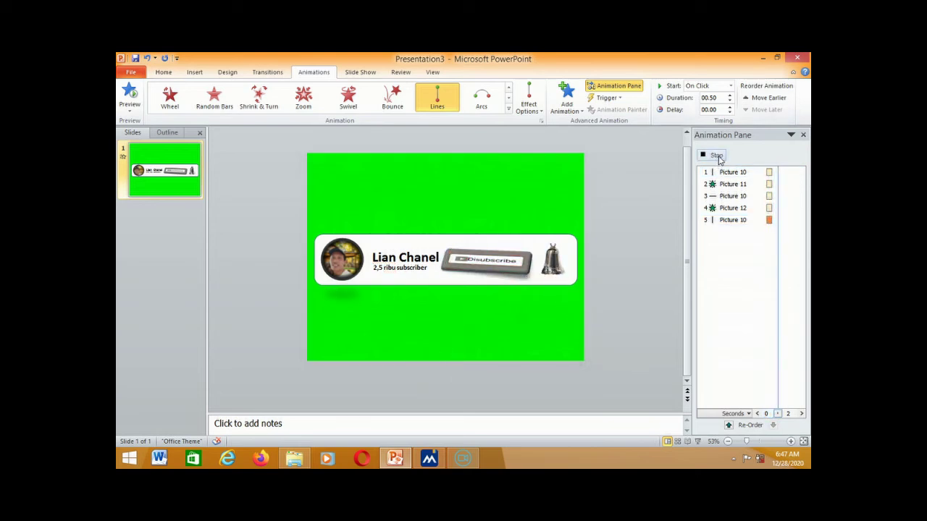
Step: Set the duration of all three hand motion paths to 00.75 and preview the animations
{"action": "left_click", "coordinate": [477, 310]}
{"action": "left_click", "coordinate": [730, 96]}
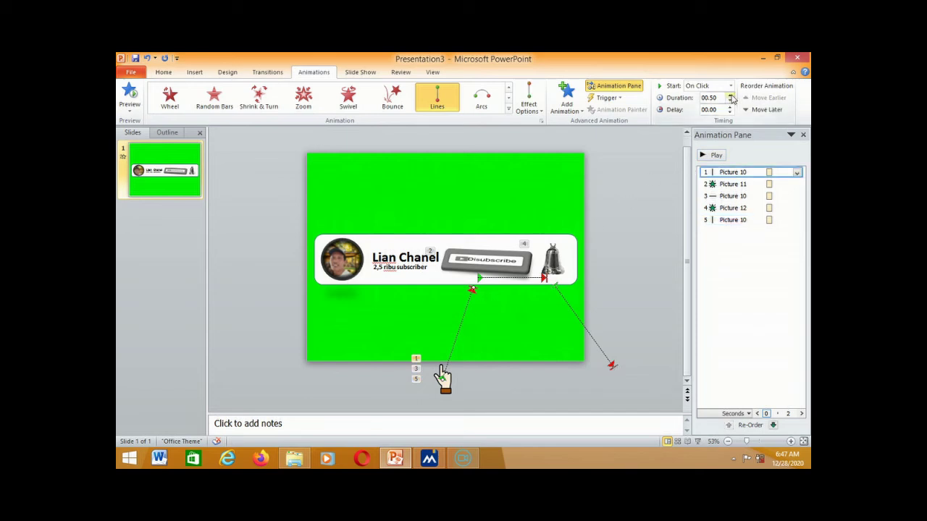
{"action": "left_click", "coordinate": [512, 277]}
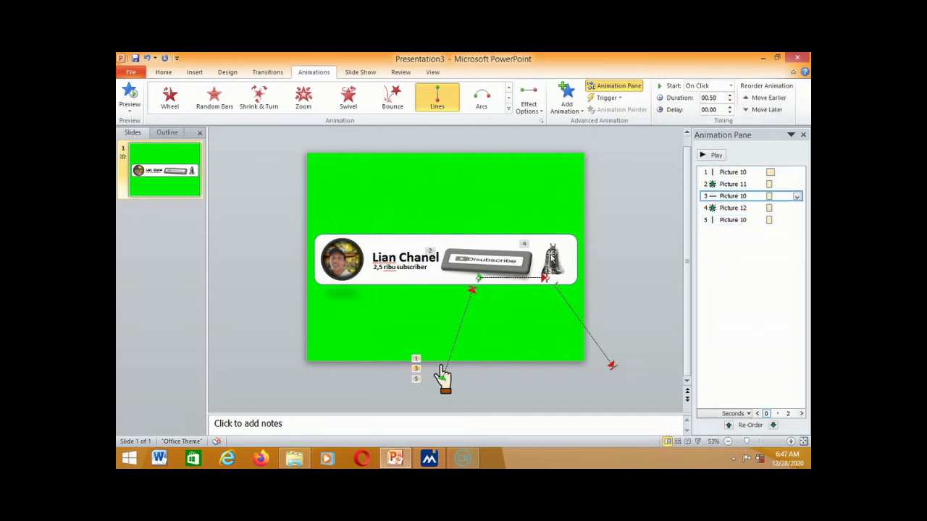
{"action": "left_click", "coordinate": [730, 95]}
{"action": "left_click", "coordinate": [579, 316]}
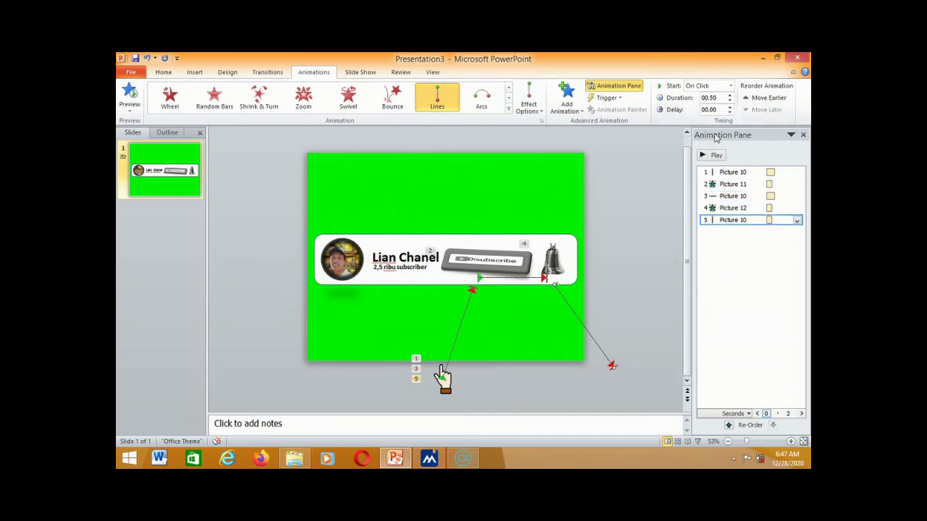
{"action": "left_click", "coordinate": [730, 95]}
{"action": "left_click", "coordinate": [721, 155]}
Step: Save the presentation as a Windows Media Video named Presentation3 in the Documents folder
{"action": "left_click", "coordinate": [128, 73]}
{"action": "left_click", "coordinate": [148, 104]}
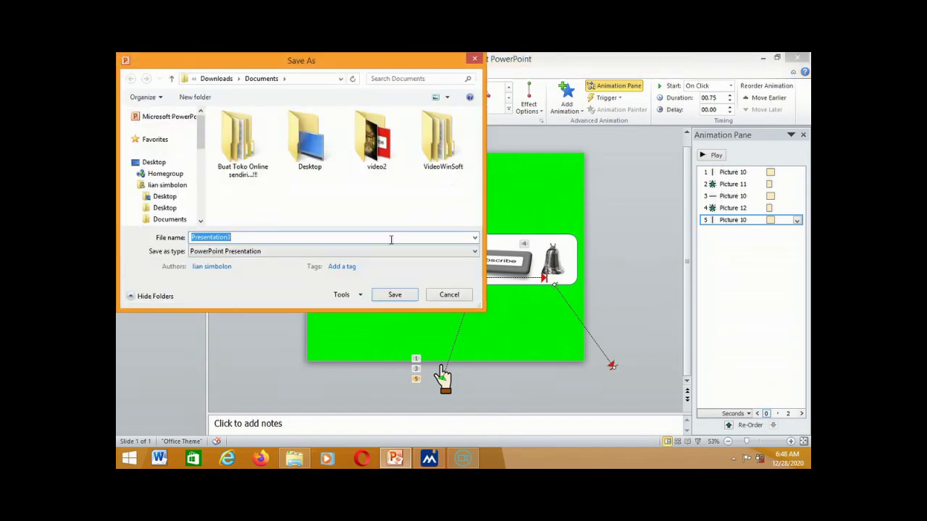
{"action": "left_click", "coordinate": [380, 251]}
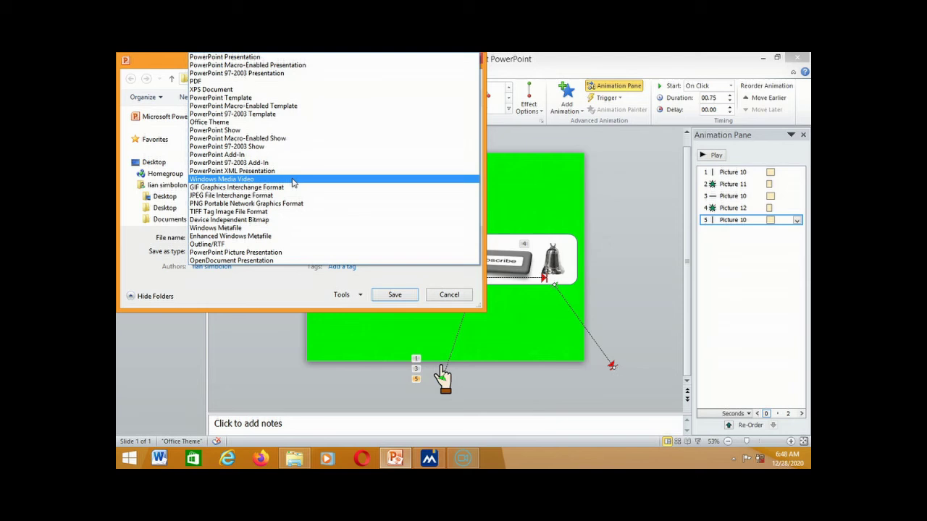
{"action": "left_click", "coordinate": [294, 183]}
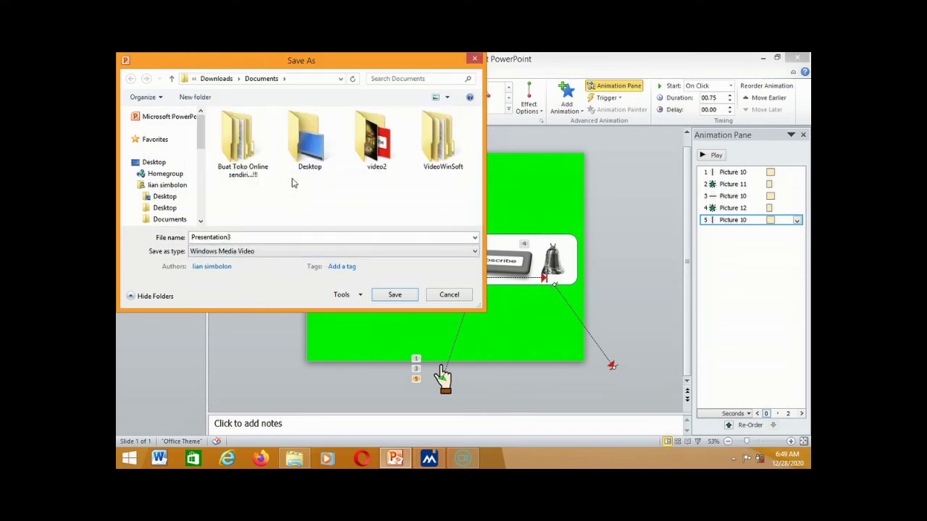
{"action": "left_click", "coordinate": [394, 296]}
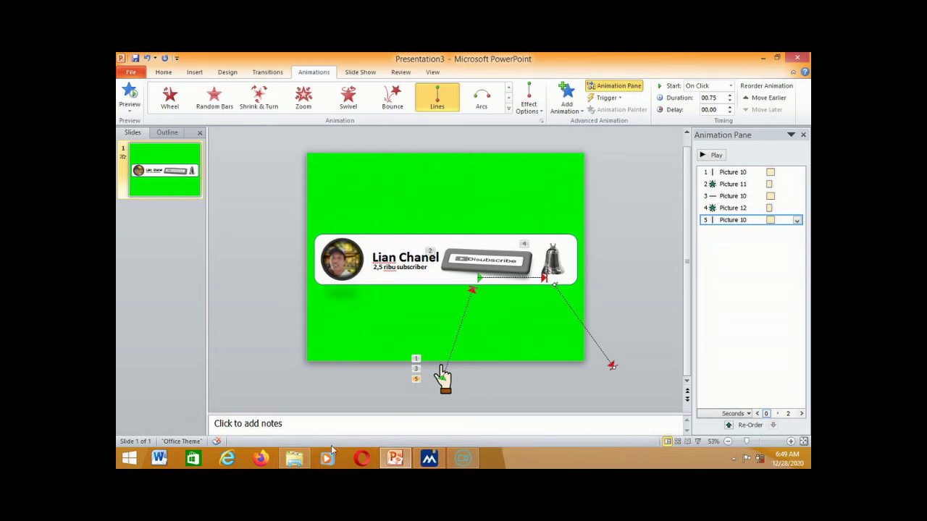
Step: Open the Presentation3 video from the Documents folder in File Explorer with GOM Player, then close the player and decline its update
{"action": "left_click", "coordinate": [294, 463]}
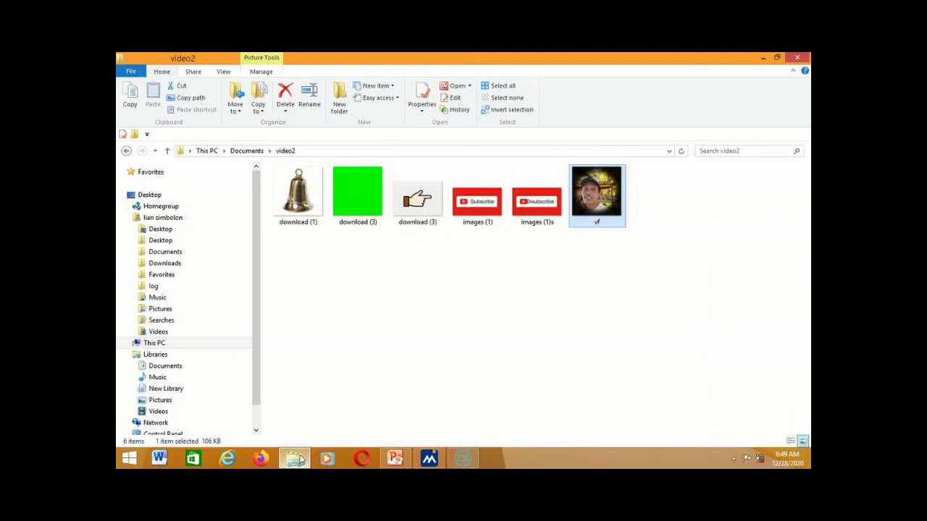
{"action": "left_click", "coordinate": [165, 251]}
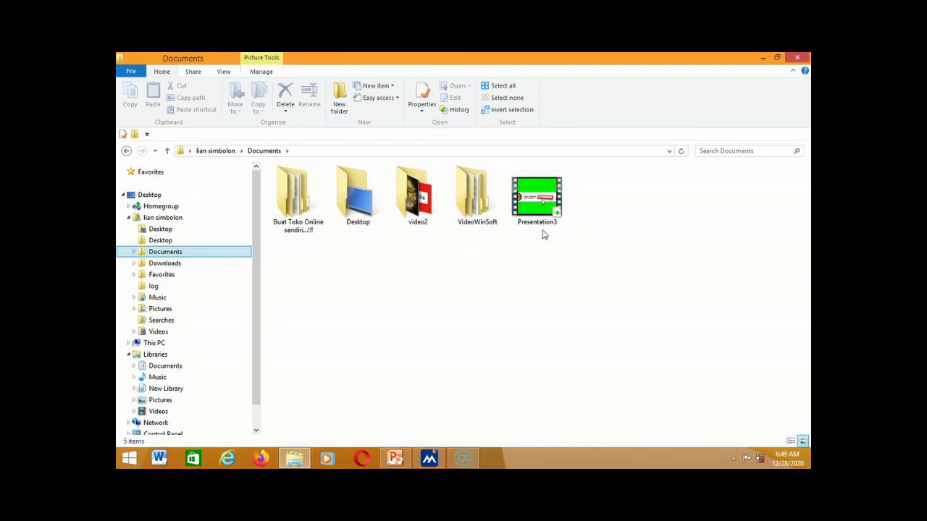
{"action": "left_click", "coordinate": [550, 210]}
{"action": "right_click", "coordinate": [548, 209]}
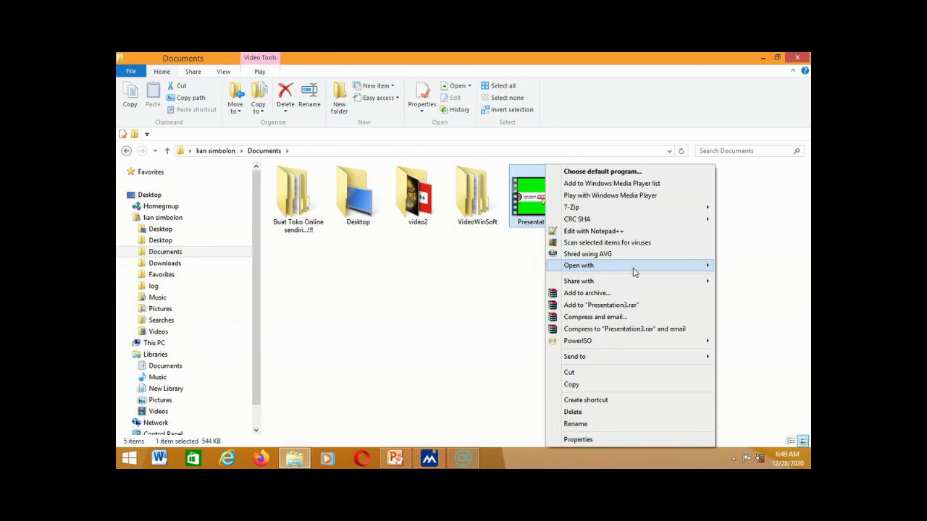
{"action": "mouse_move", "coordinate": [634, 272]}
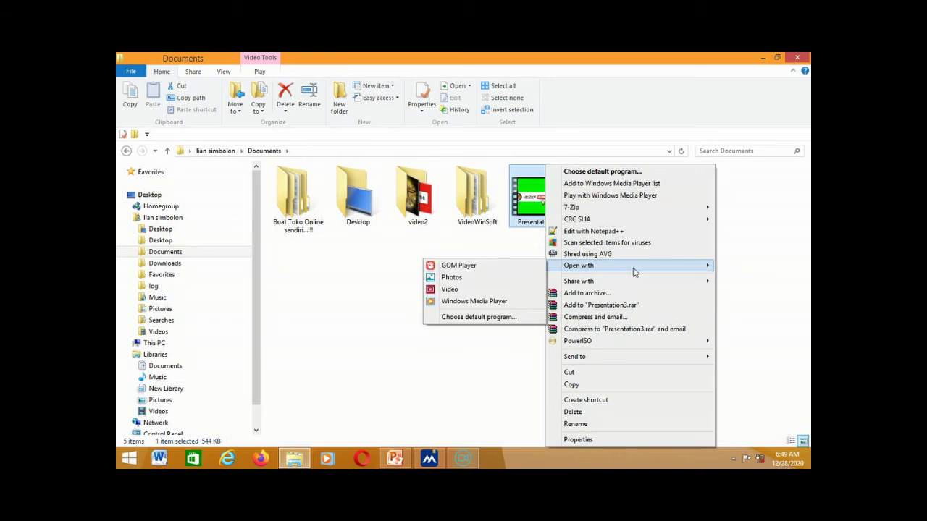
{"action": "left_click", "coordinate": [512, 265]}
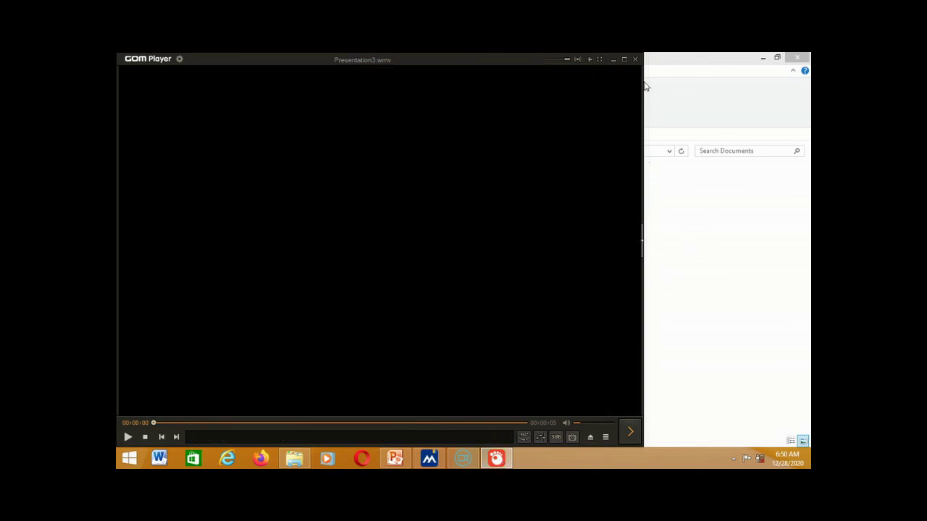
{"action": "left_click", "coordinate": [635, 60]}
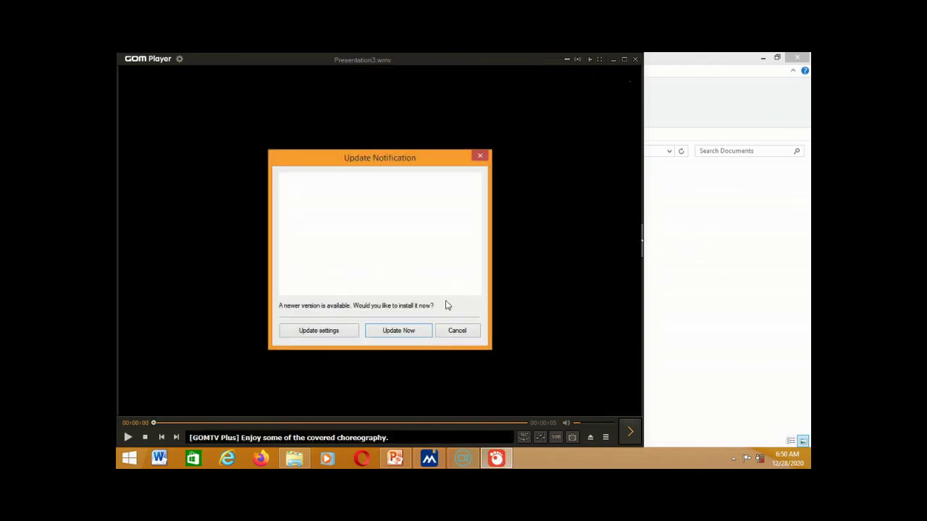
{"action": "left_click", "coordinate": [456, 330]}
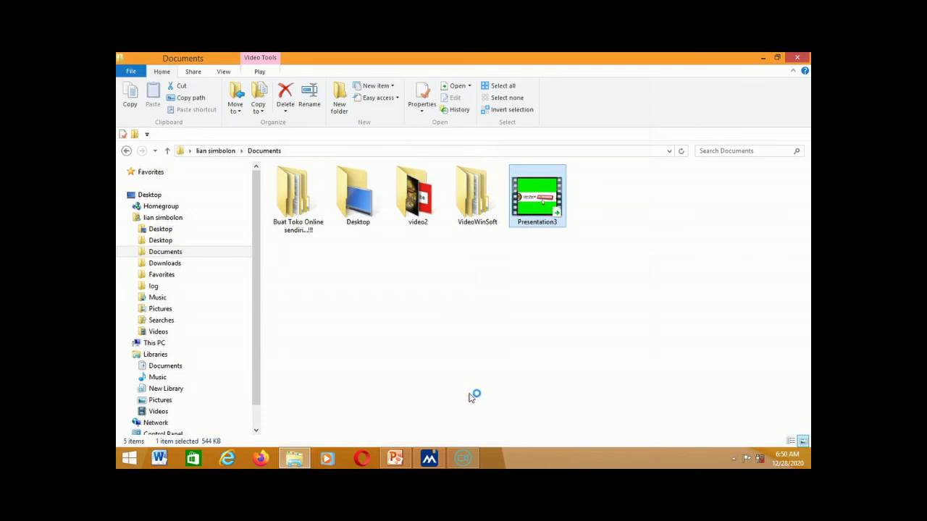
Step: Switch back to PowerPoint and set the sound of the Disubscribe picture's Fade animation to Camera
{"action": "left_click", "coordinate": [398, 460]}
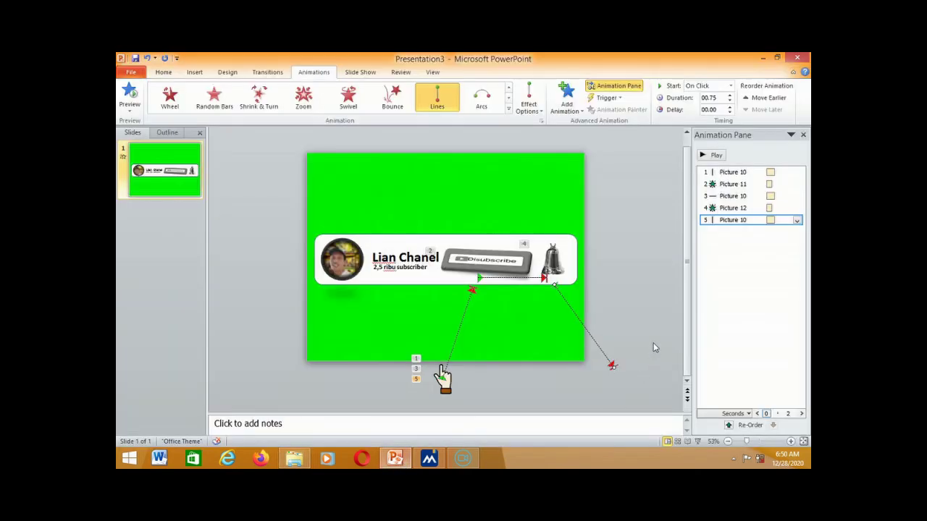
{"action": "left_click", "coordinate": [492, 270]}
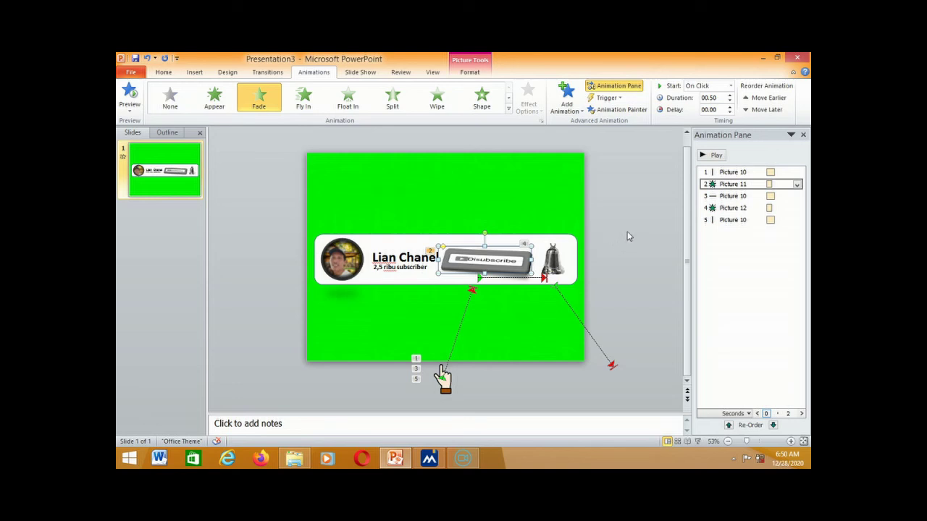
{"action": "left_click", "coordinate": [798, 186]}
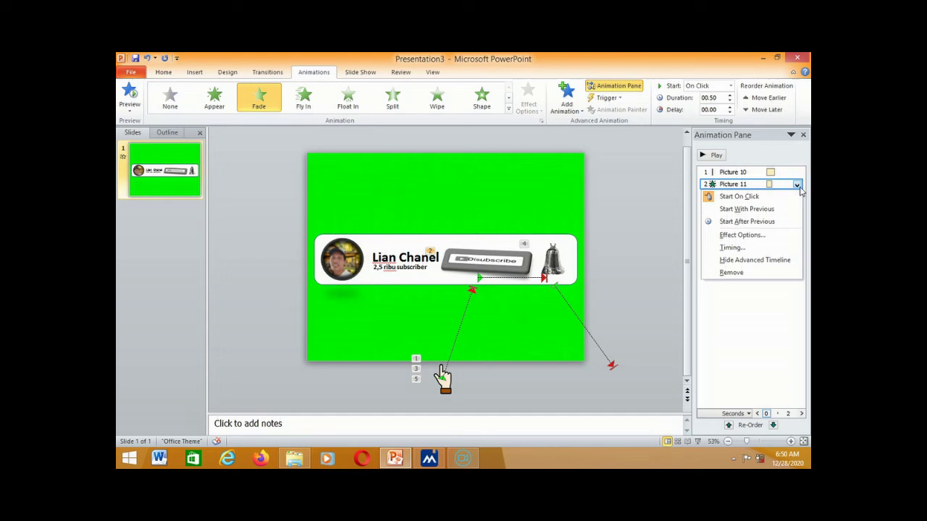
{"action": "left_click", "coordinate": [749, 235]}
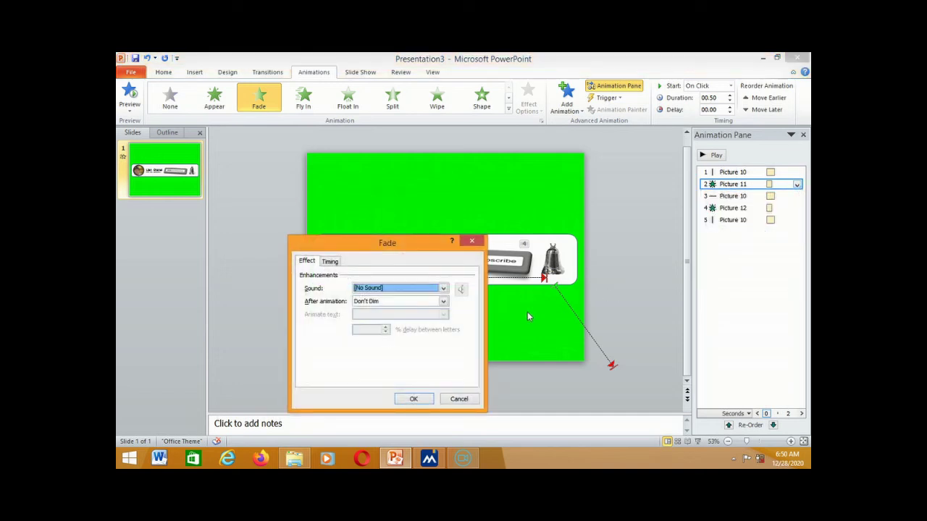
{"action": "left_click", "coordinate": [442, 289]}
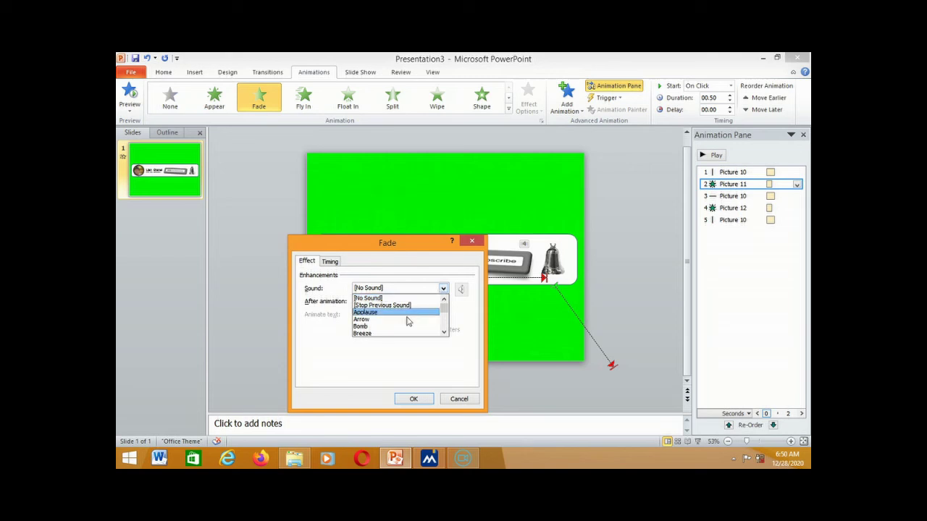
{"action": "left_click", "coordinate": [445, 332]}
{"action": "left_click", "coordinate": [444, 332]}
{"action": "left_click", "coordinate": [444, 332]}
{"action": "left_click", "coordinate": [404, 320]}
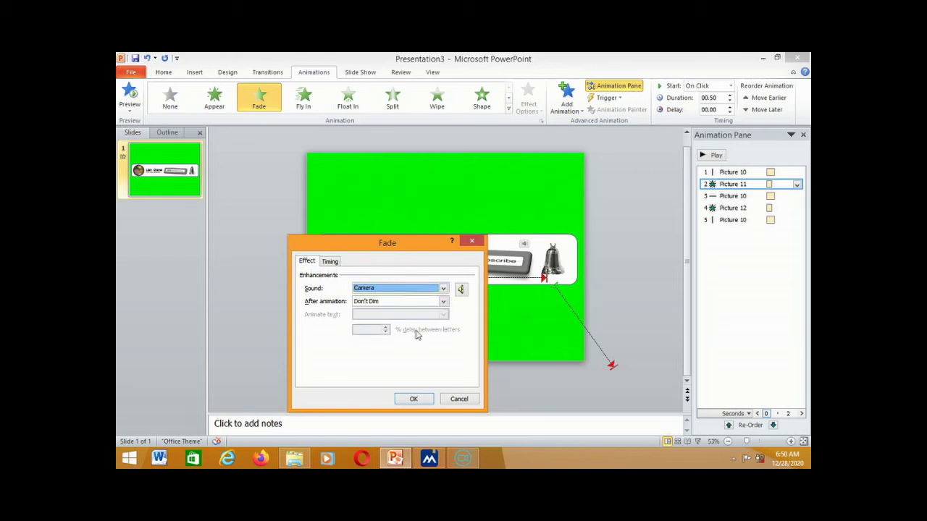
{"action": "left_click", "coordinate": [414, 399]}
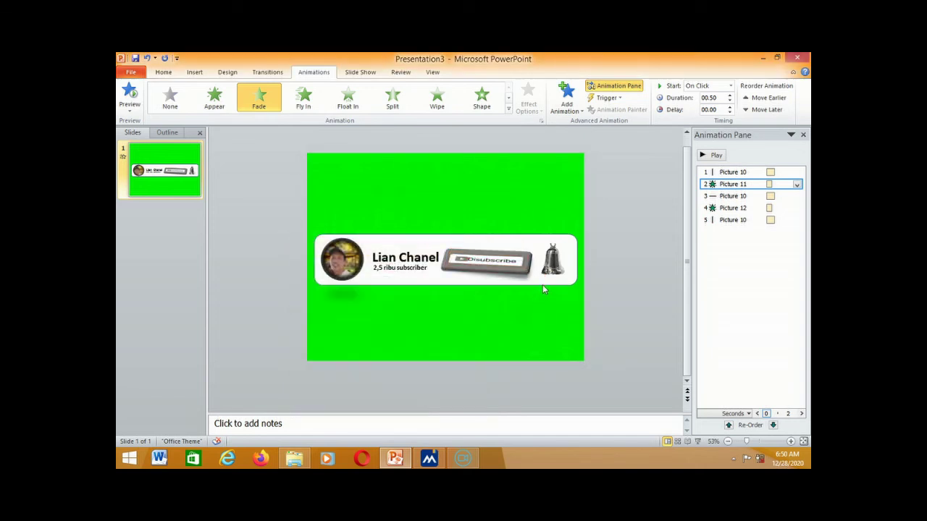
Step: Set the sound of the bell picture's Fade animation to Hammer and preview the animations
{"action": "left_click", "coordinate": [552, 268]}
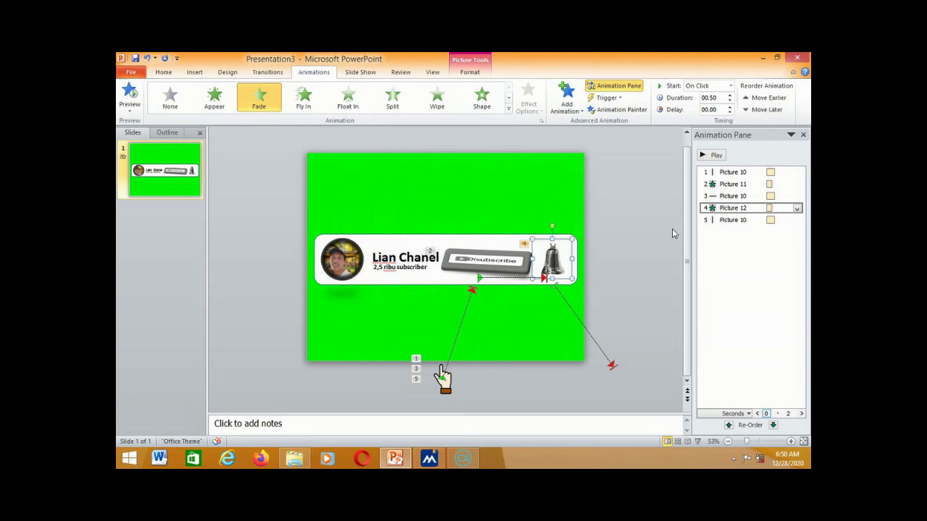
{"action": "left_click", "coordinate": [796, 209]}
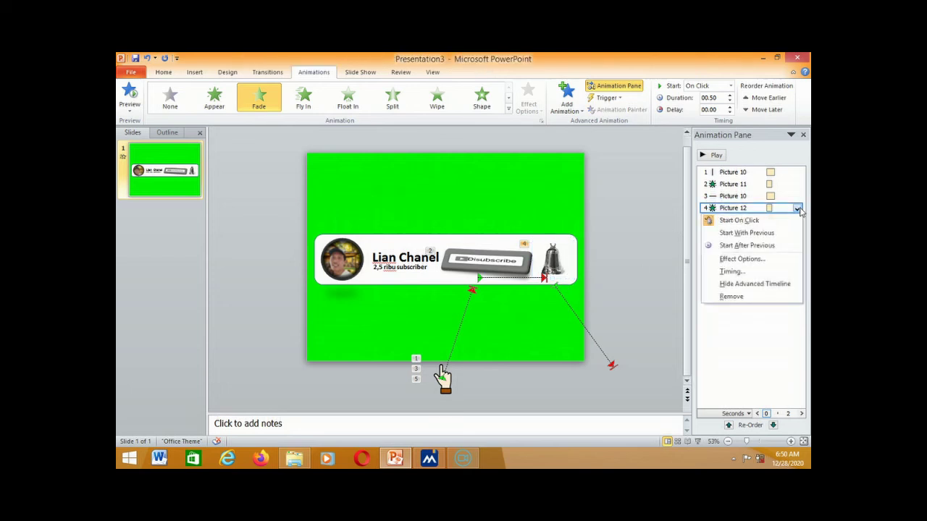
{"action": "left_click", "coordinate": [742, 258]}
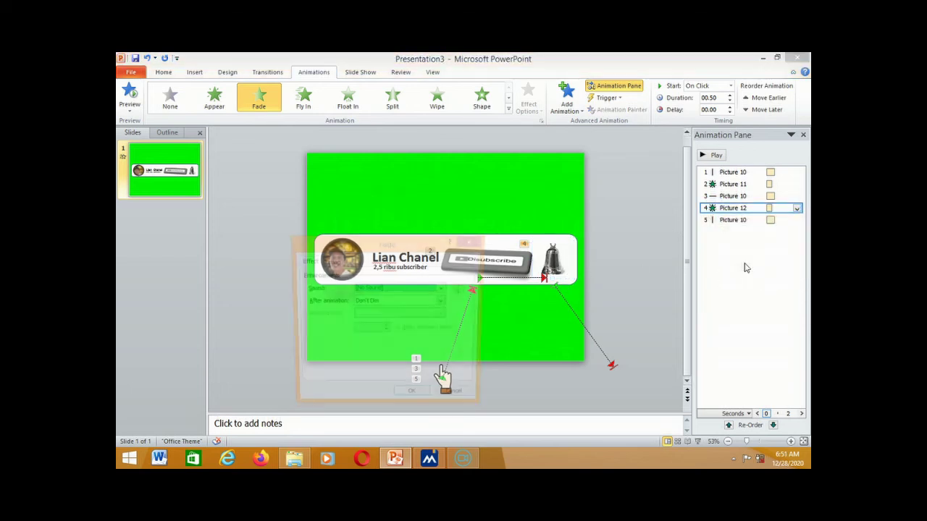
{"action": "left_click", "coordinate": [443, 290]}
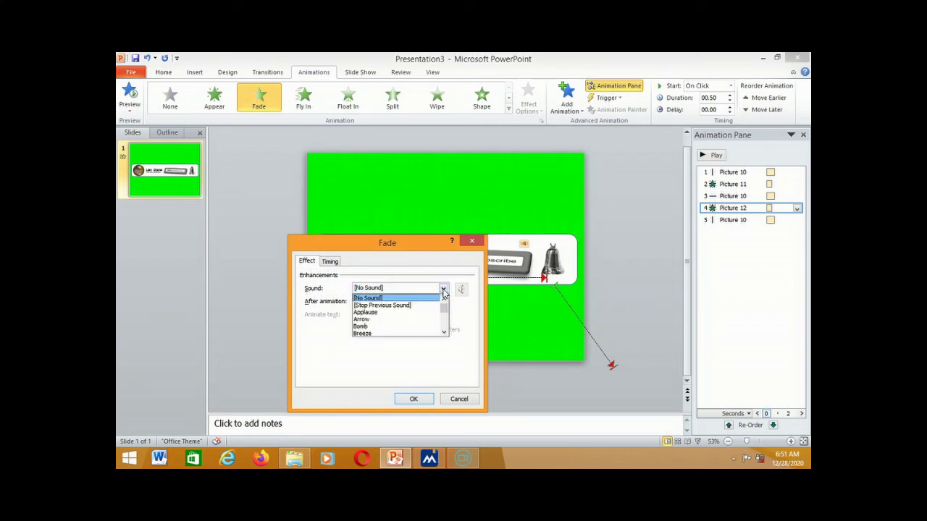
{"action": "left_click", "coordinate": [444, 331]}
{"action": "left_click", "coordinate": [444, 332]}
{"action": "left_click", "coordinate": [444, 331]}
{"action": "left_click", "coordinate": [443, 331]}
{"action": "left_click", "coordinate": [444, 332]}
{"action": "left_click", "coordinate": [444, 332]}
{"action": "left_click", "coordinate": [444, 331]}
{"action": "left_click", "coordinate": [444, 331]}
{"action": "left_click", "coordinate": [443, 331]}
{"action": "left_click", "coordinate": [444, 332]}
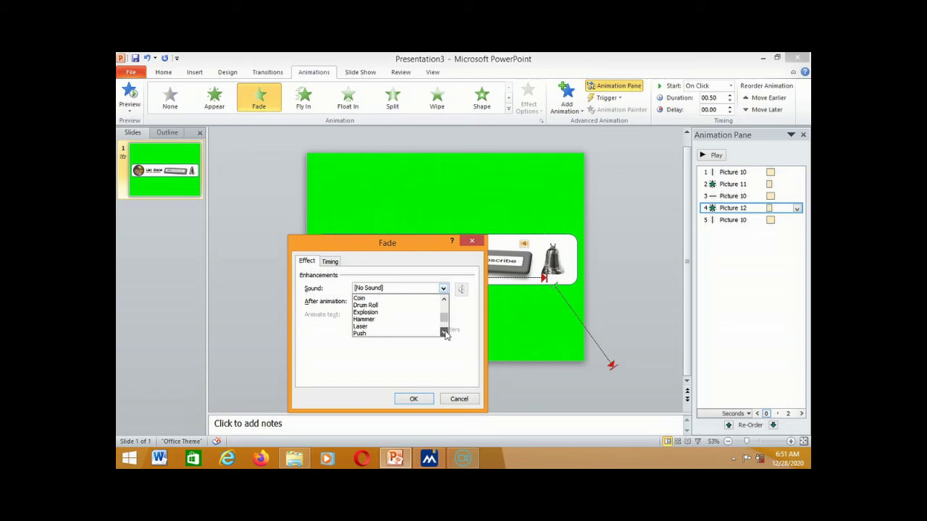
{"action": "left_click", "coordinate": [382, 320]}
{"action": "left_click", "coordinate": [413, 399]}
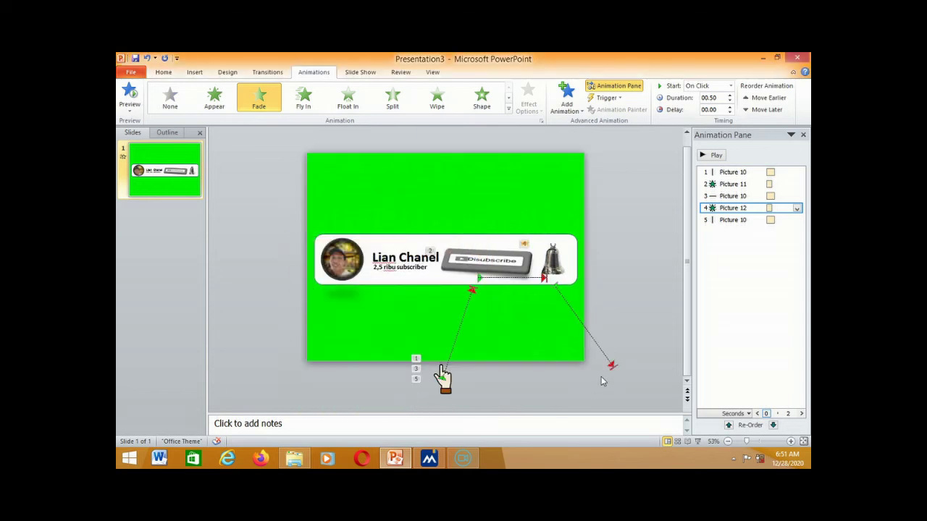
{"action": "left_click", "coordinate": [719, 158]}
Step: Save the presentation as a Windows Media Video named Presentation4 in the Documents folder
{"action": "left_click", "coordinate": [136, 76]}
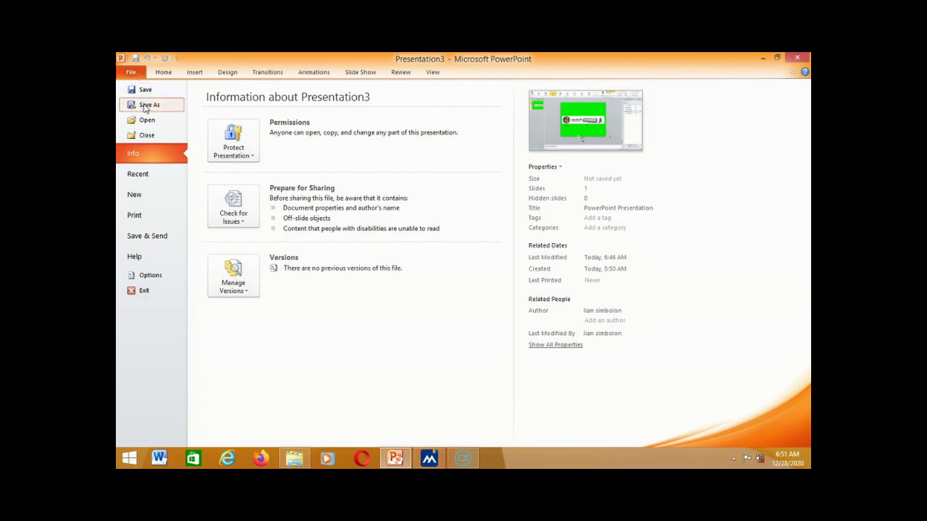
{"action": "left_click", "coordinate": [145, 107]}
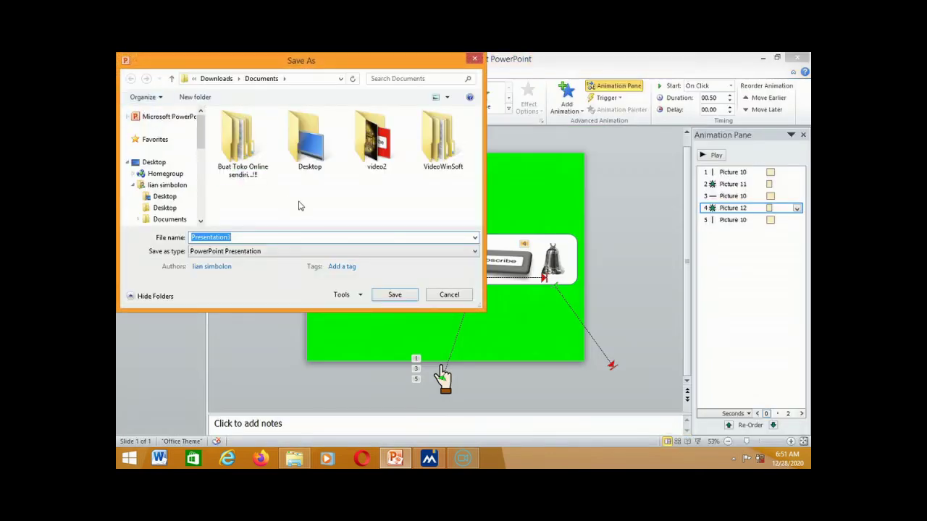
{"action": "left_click", "coordinate": [366, 252]}
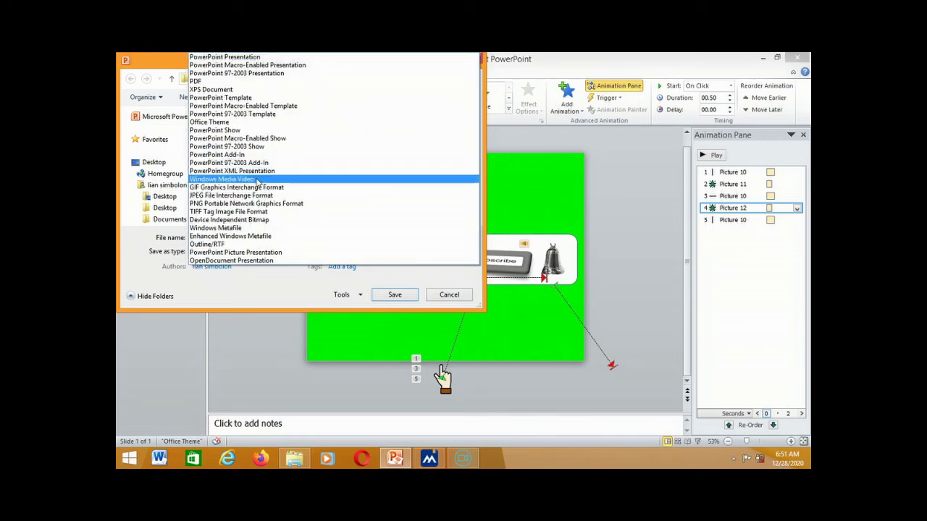
{"action": "left_click", "coordinate": [258, 178]}
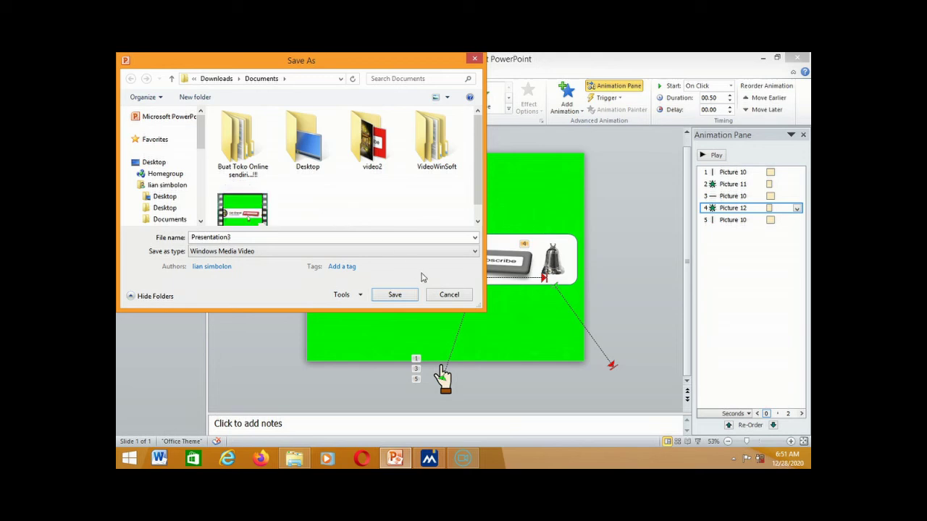
{"action": "left_click_drag", "start_coordinate": [476, 150], "coordinate": [478, 174]}
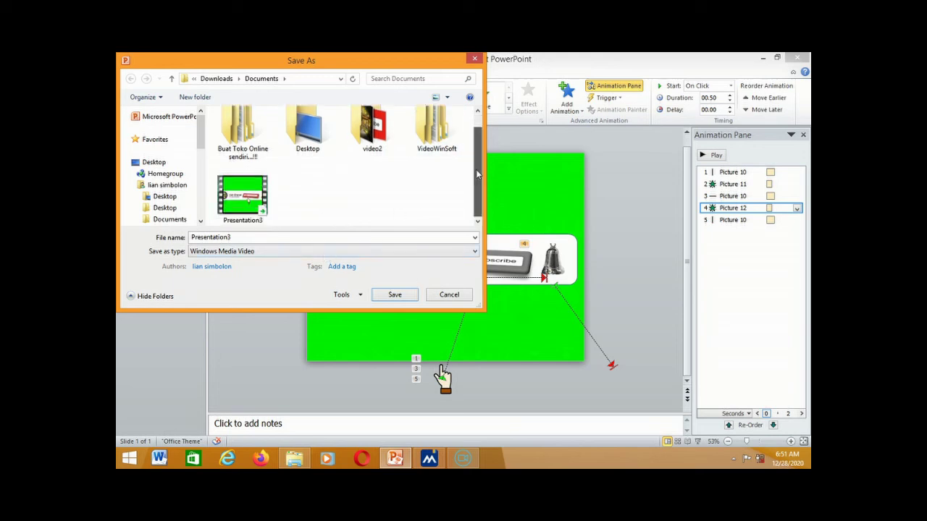
{"action": "double_click", "coordinate": [265, 236]}
{"action": "left_click", "coordinate": [265, 236]}
{"action": "key", "text": "BackSpace"}
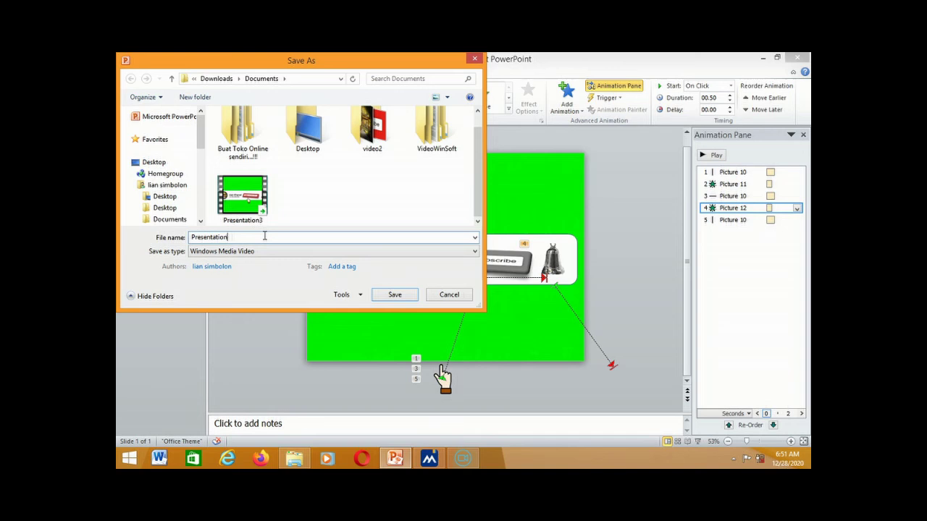
{"action": "type", "text": "4"}
{"action": "left_click", "coordinate": [385, 293]}
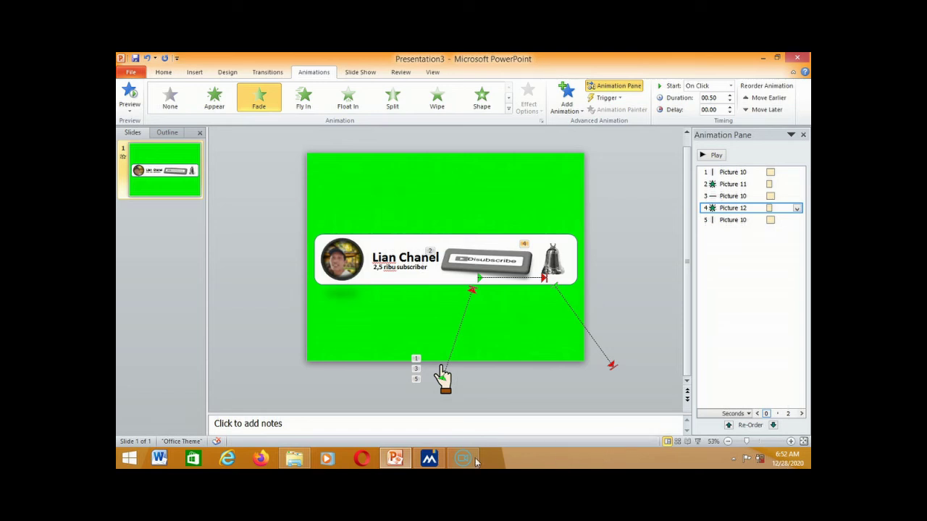
Step: Play the Presentation4 video from File Explorer's Documents folder in GOM Player, then close the player and return to PowerPoint
{"action": "left_click", "coordinate": [293, 458]}
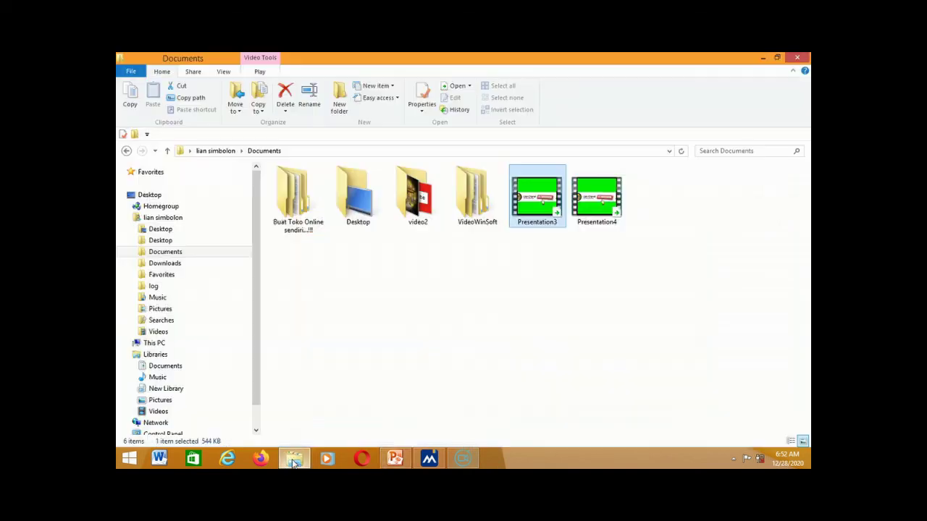
{"action": "left_click", "coordinate": [604, 195]}
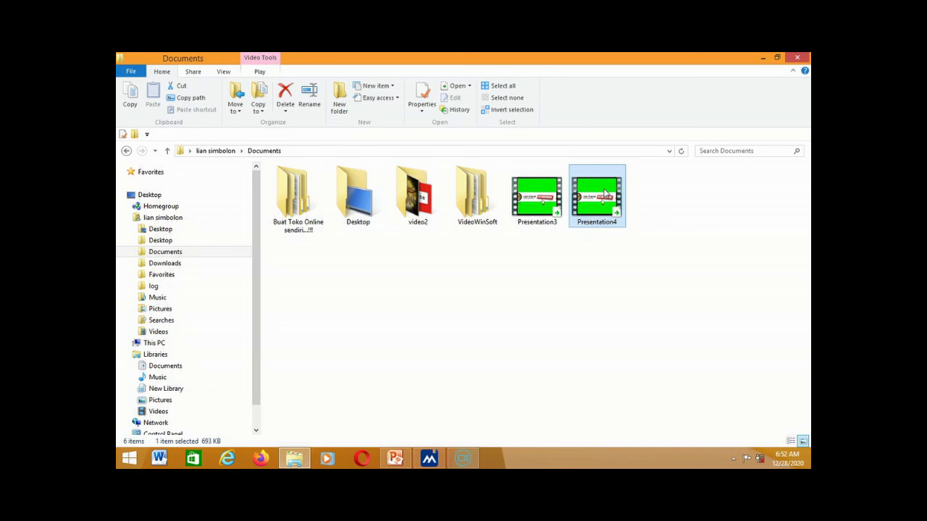
{"action": "right_click", "coordinate": [604, 200]}
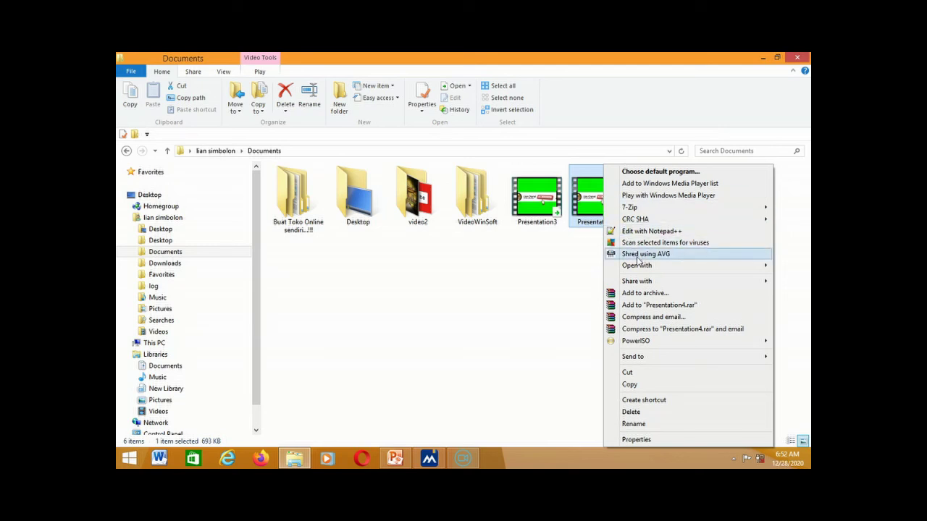
{"action": "mouse_move", "coordinate": [767, 265]}
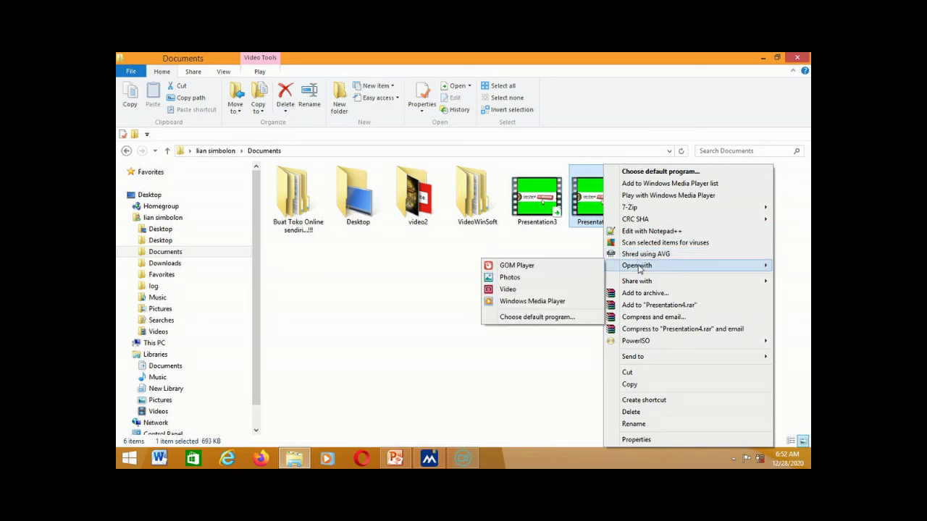
{"action": "left_click", "coordinate": [566, 268]}
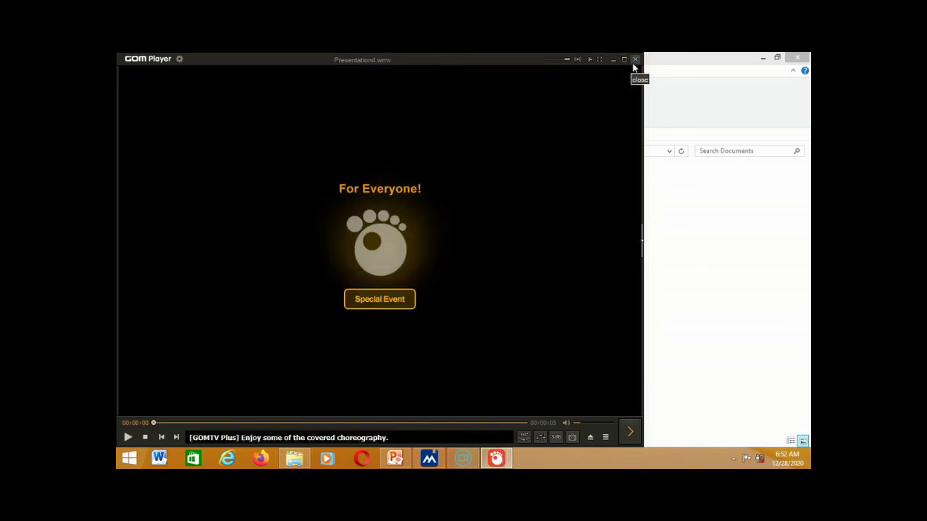
{"action": "left_click", "coordinate": [634, 61]}
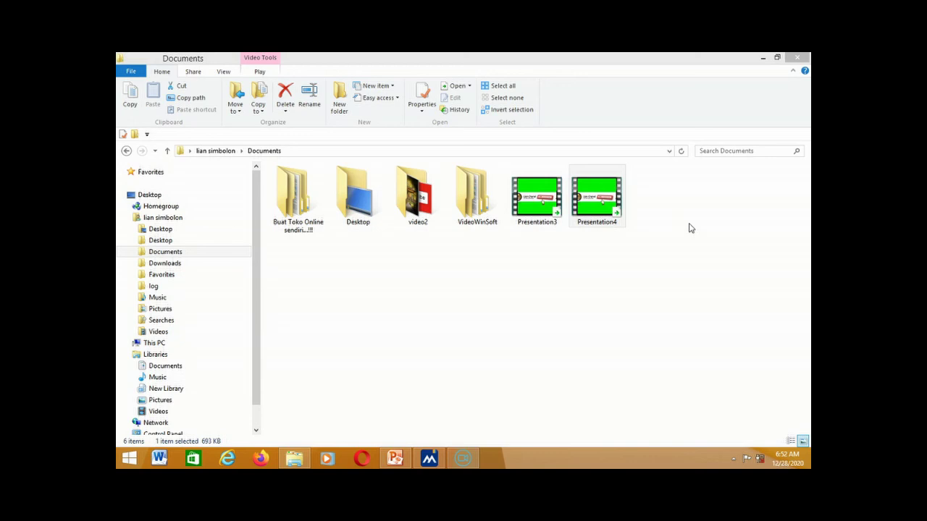
{"action": "left_click", "coordinate": [394, 459]}
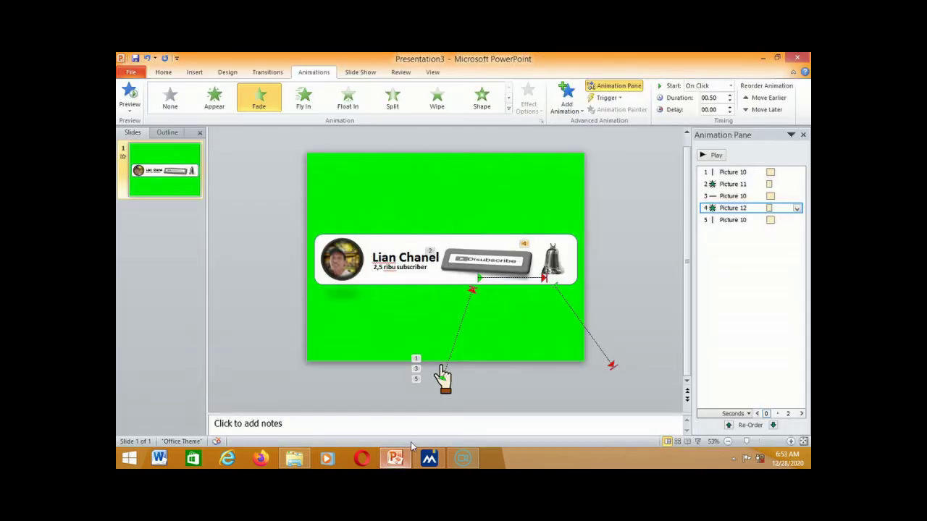